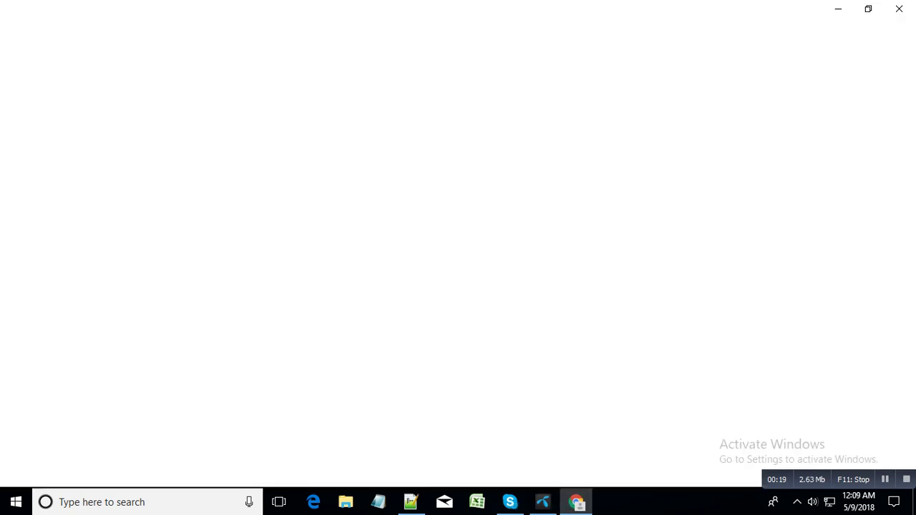
# - Close the leftover Chrome and Grameenphone windows, then load the mail.com free email login page in a fresh Chrome
pyautogui.click(898, 8)
pyautogui.click(677, 81)
pyautogui.rightClick(347, 122)
pyautogui.click(381, 160)
pyautogui.doubleClick(125, 165)
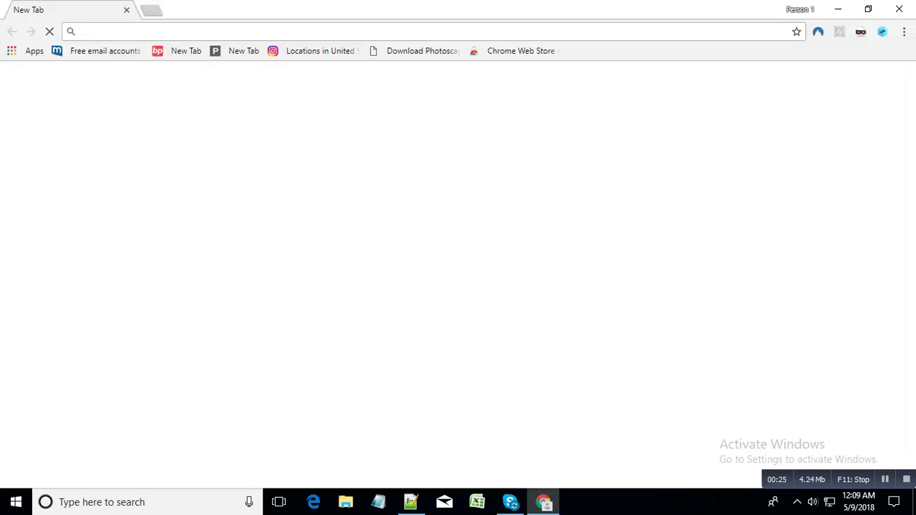
pyautogui.click(105, 51)
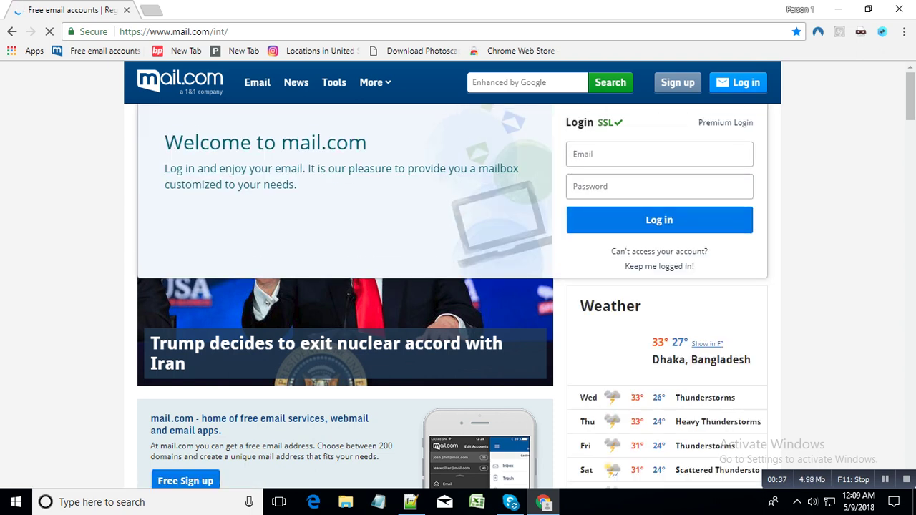
# - Minimize Chrome and open the facebook workbook from the desktop in Excel
pyautogui.click(410, 501)
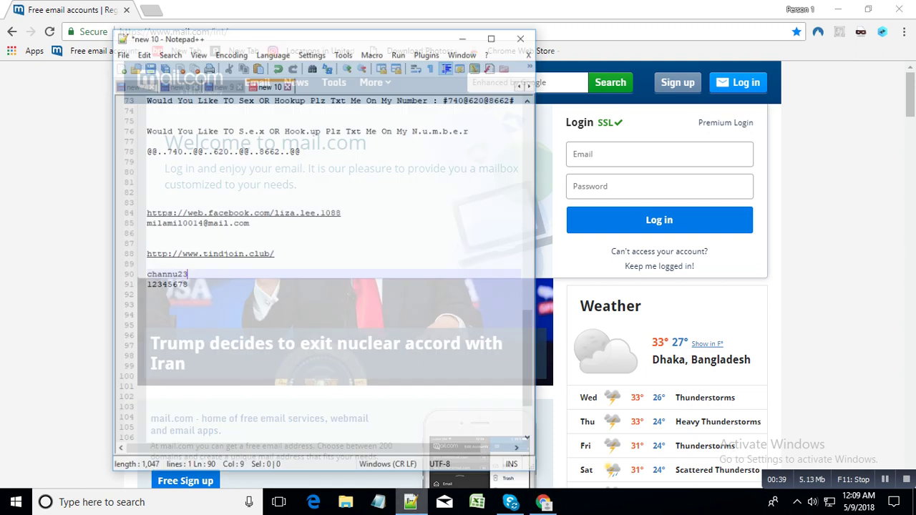
pyautogui.click(530, 10)
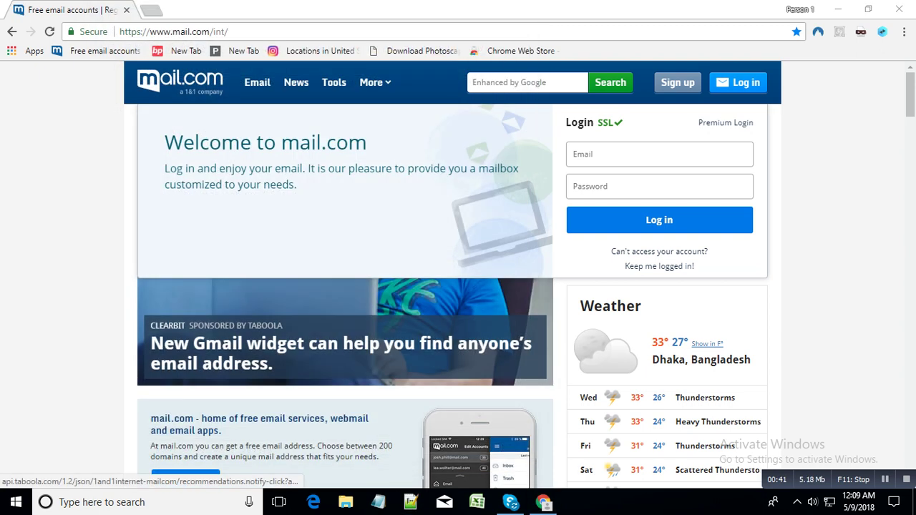
pyautogui.click(837, 9)
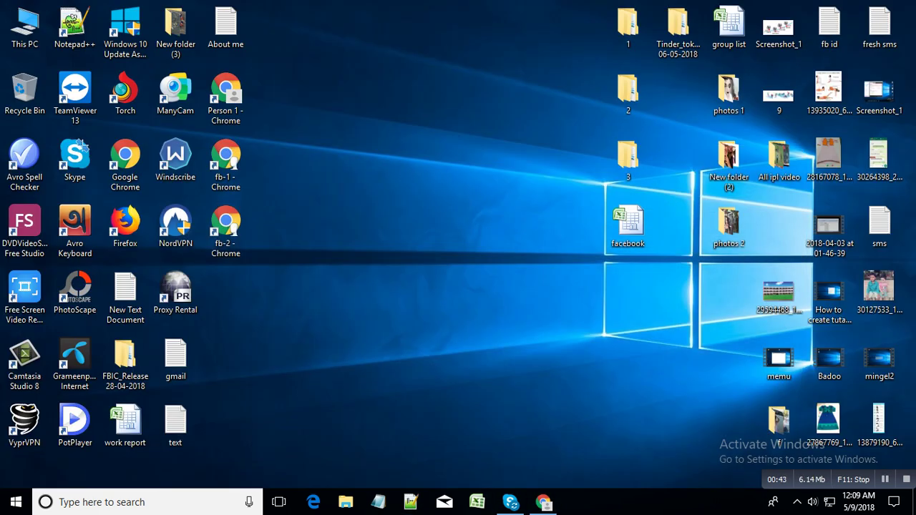
pyautogui.doubleClick(627, 223)
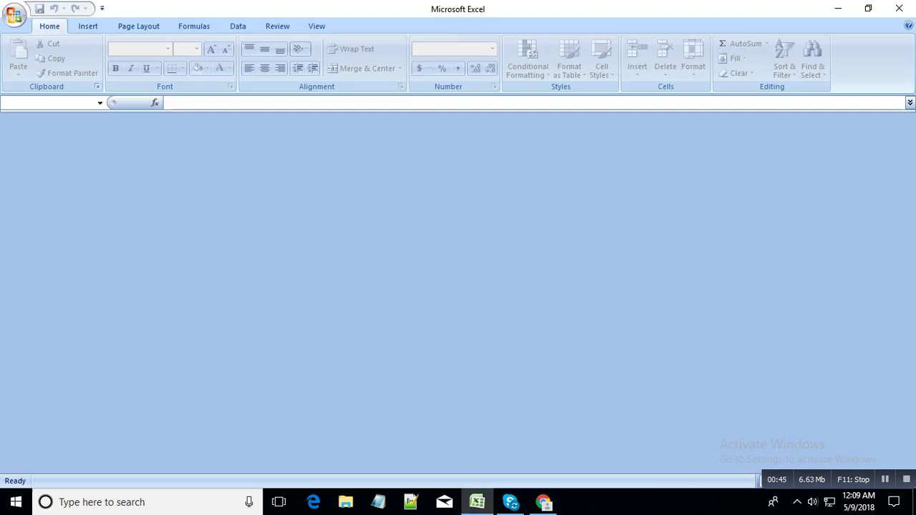
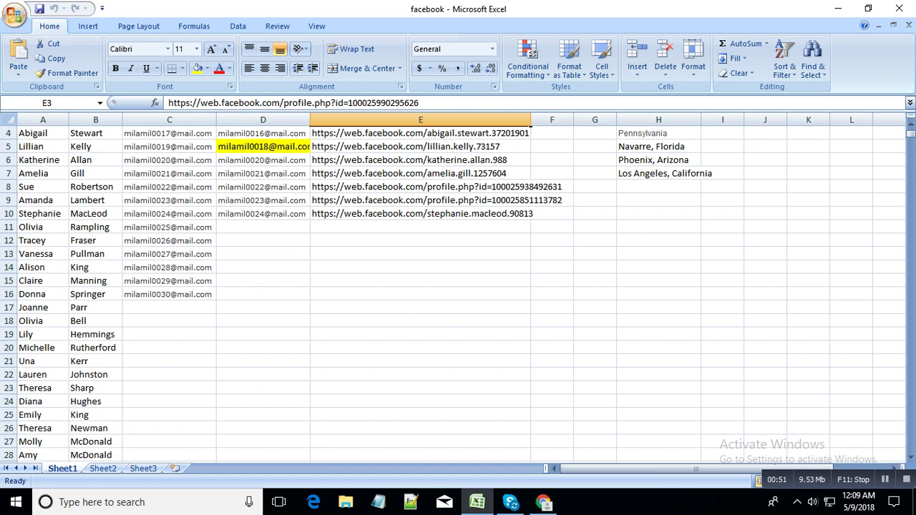
# - Paste the e-mail address from cell H2 of the 'facebook' workbook into mail.com's Email field in Chrome
pyautogui.scroll(1, 458, 287)
pyautogui.click(658, 146)
pyautogui.hotkey('ctrl', 'c')
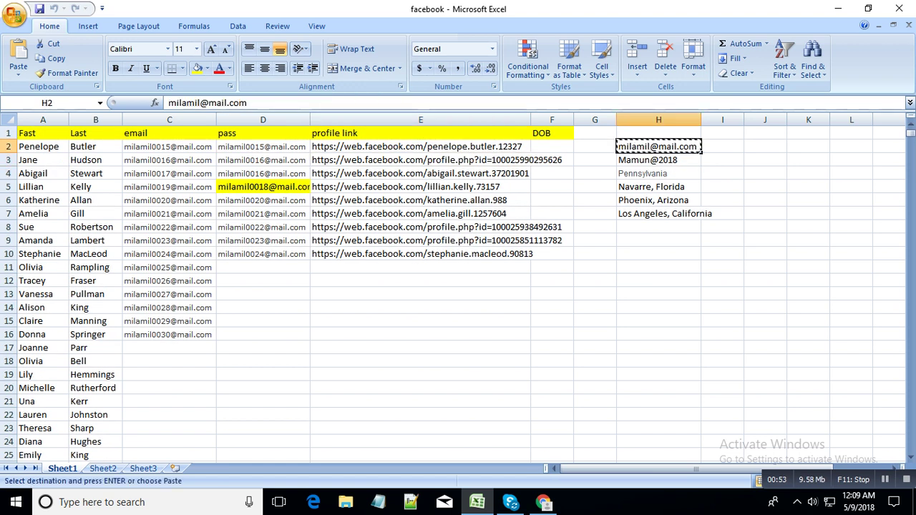
pyautogui.click(838, 8)
pyautogui.click(544, 502)
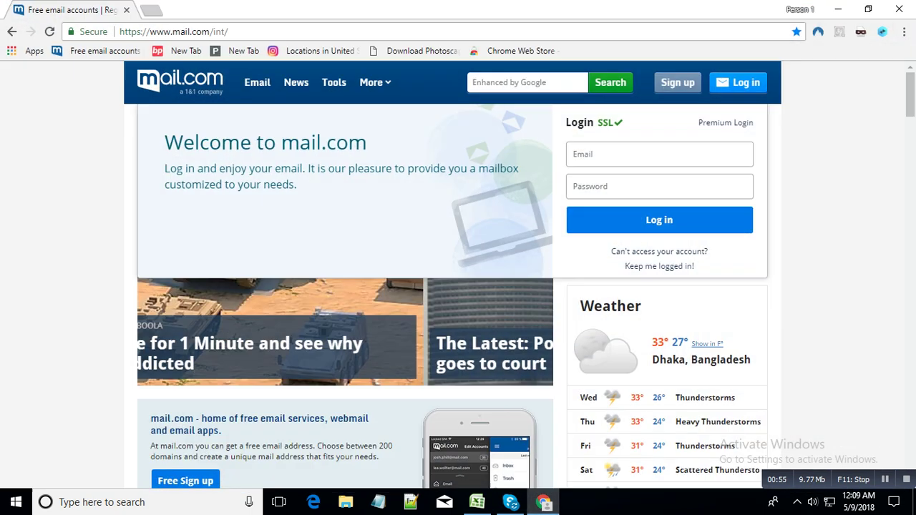
pyautogui.hotkey('ctrl', 'v')
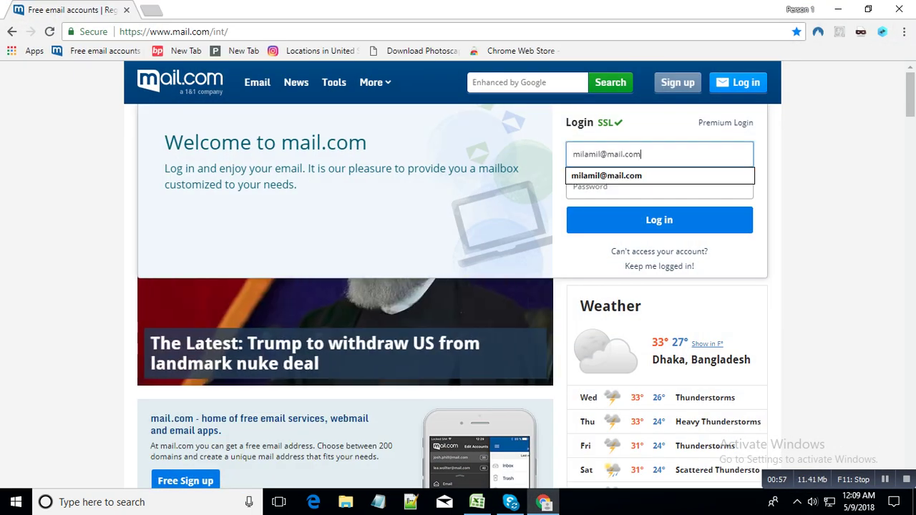
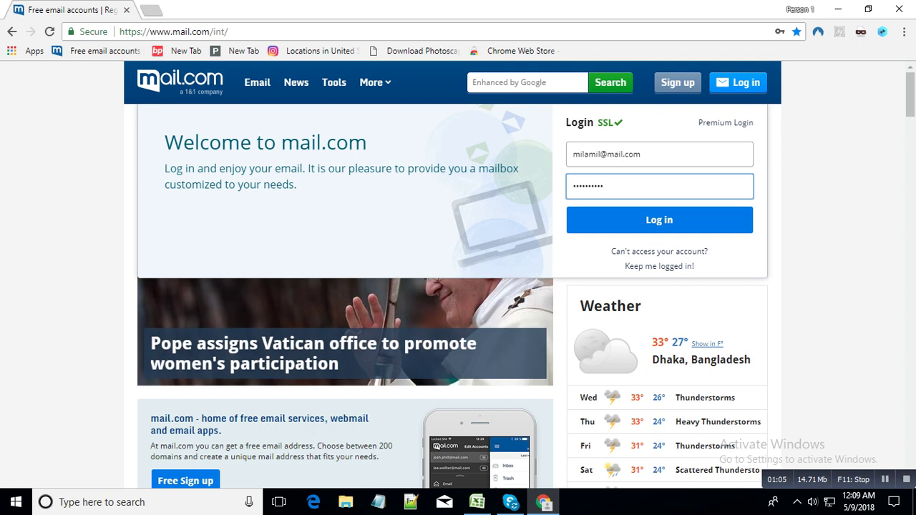
# - Log in to mail.com, then select all inbox messages and delete them
pyautogui.press('Tab')
pyautogui.press('Return')
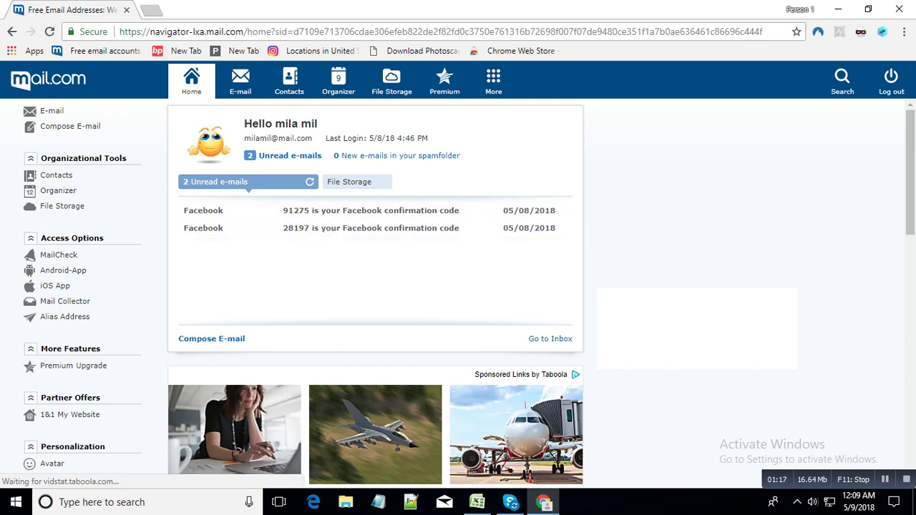
pyautogui.click(240, 80)
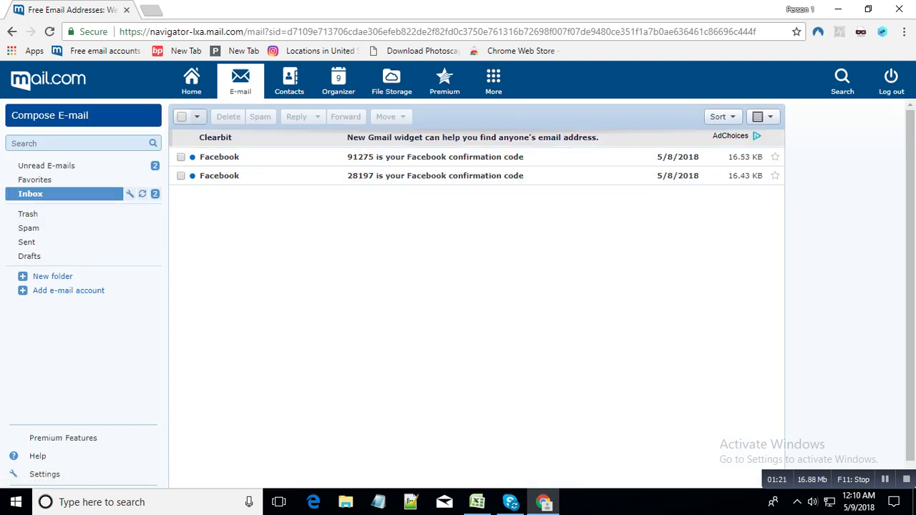
pyautogui.click(197, 116)
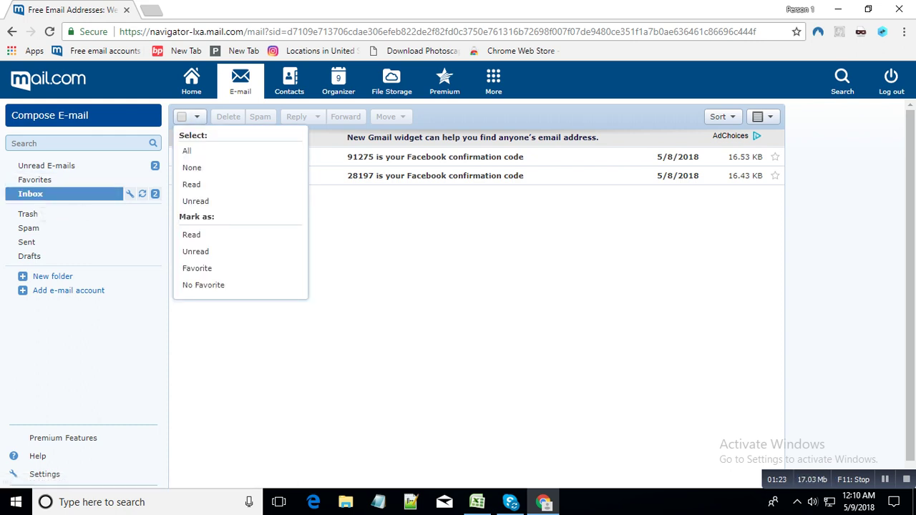
pyautogui.click(187, 150)
pyautogui.click(228, 117)
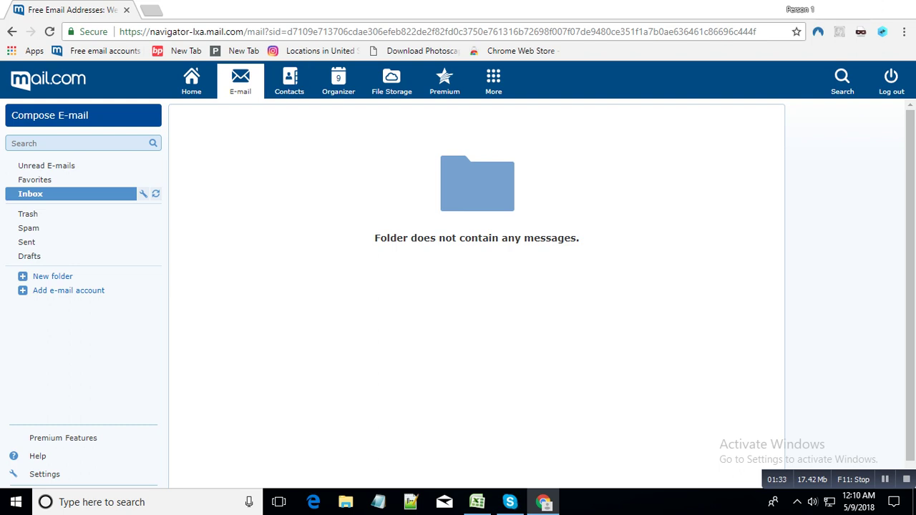
# - Minimise Chrome and refresh the desktop
pyautogui.click(838, 9)
pyautogui.rightClick(409, 159)
pyautogui.click(445, 199)
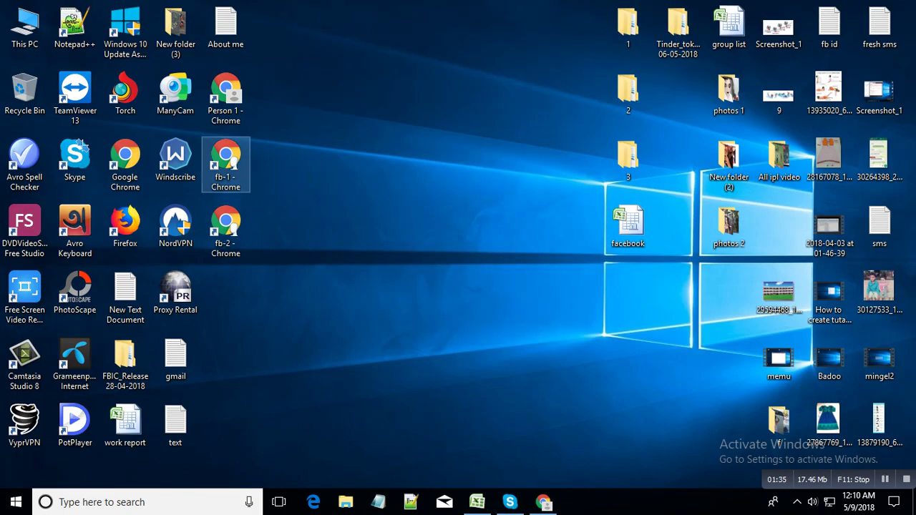
# - Launch the Person 1 Chrome profile and clear all its browsing data
pyautogui.doubleClick(226, 93)
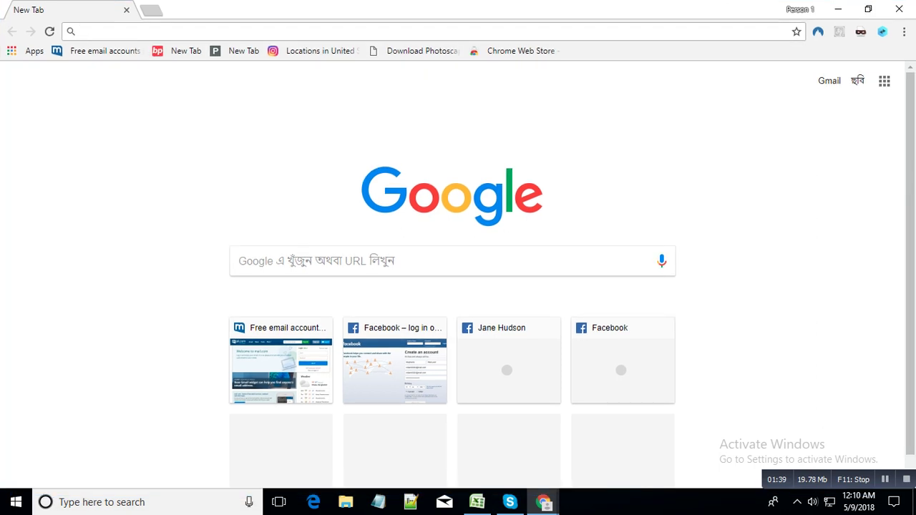
pyautogui.hotkey('ctrl', 'shift', 'Delete')
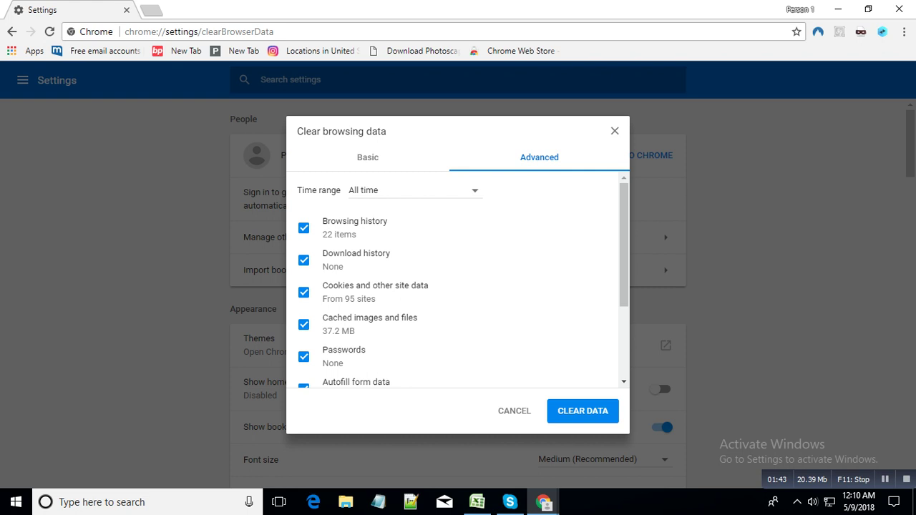
pyautogui.press('Return')
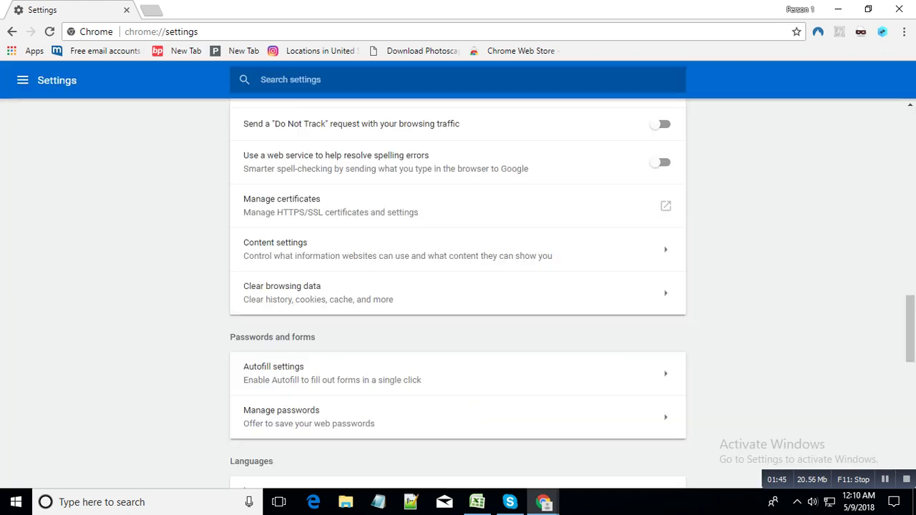
# - Load the Facebook site in a new tab by entering fb
pyautogui.hotkey('ctrl', 't')
pyautogui.click(73, 8)
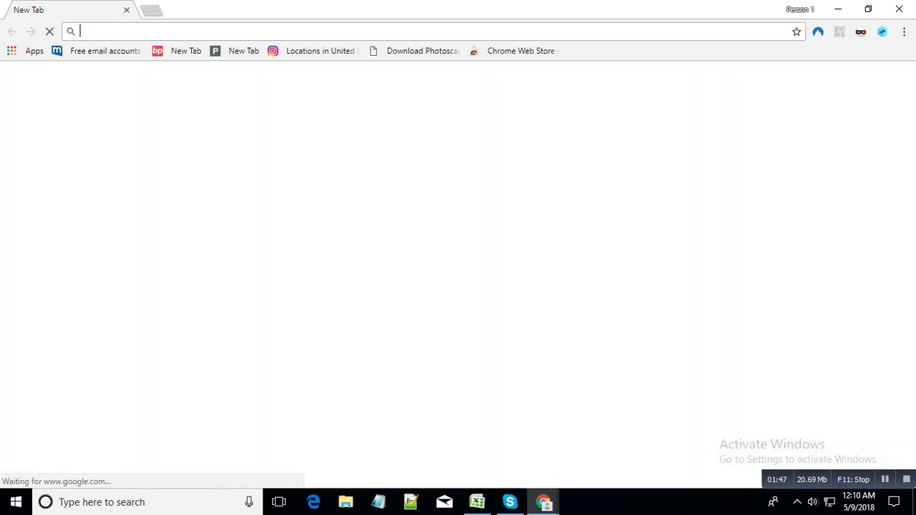
pyautogui.write('fb')
pyautogui.hotkey('ctrl', 'Return')
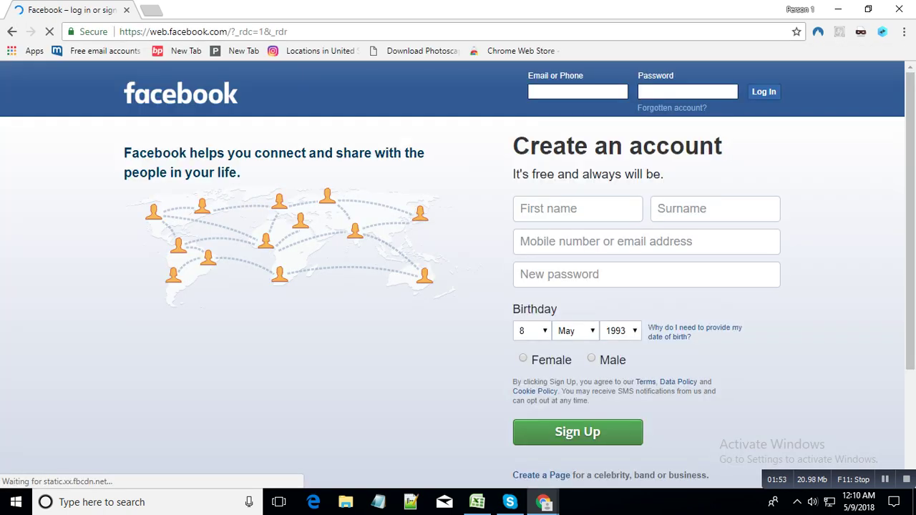
# - Copy the row 11 first name and surname from Excel into the First name and Surname fields
pyautogui.click(476, 501)
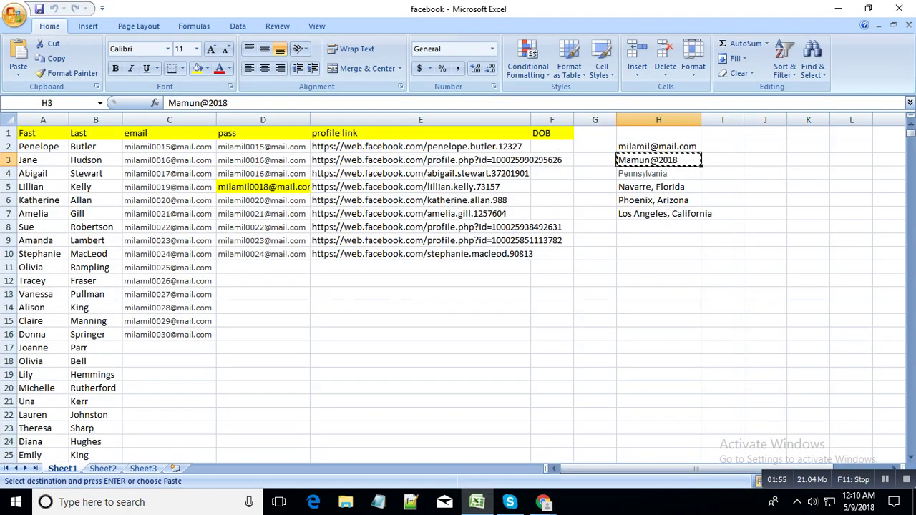
pyautogui.moveTo(30, 267); pyautogui.dragTo(89, 267)
pyautogui.hotkey('ctrl', 'c')
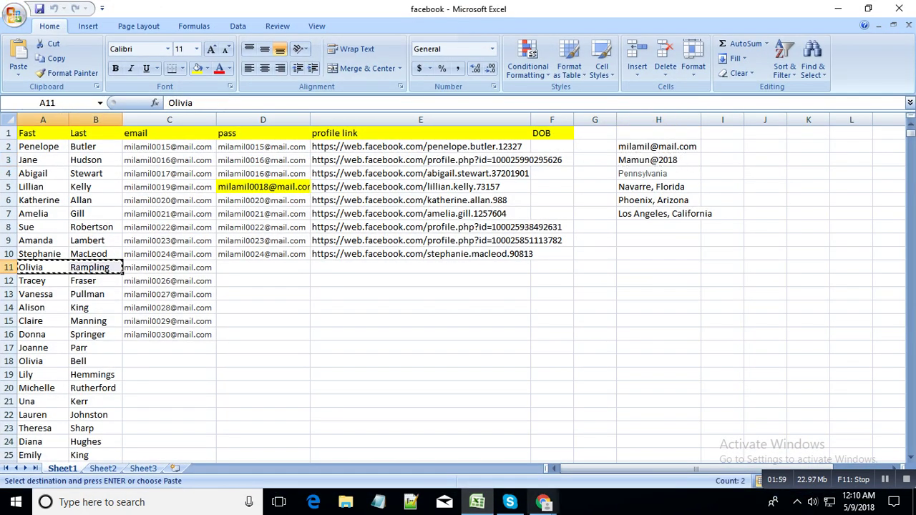
pyautogui.moveTo(543, 502)
pyautogui.click(615, 461)
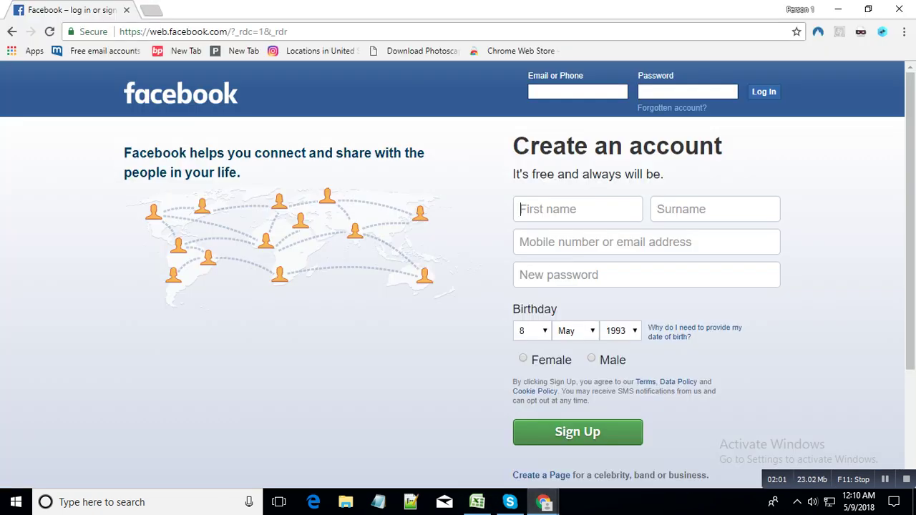
pyautogui.hotkey('ctrl', 'v')
pyautogui.doubleClick(589, 208)
pyautogui.press('BackSpace')
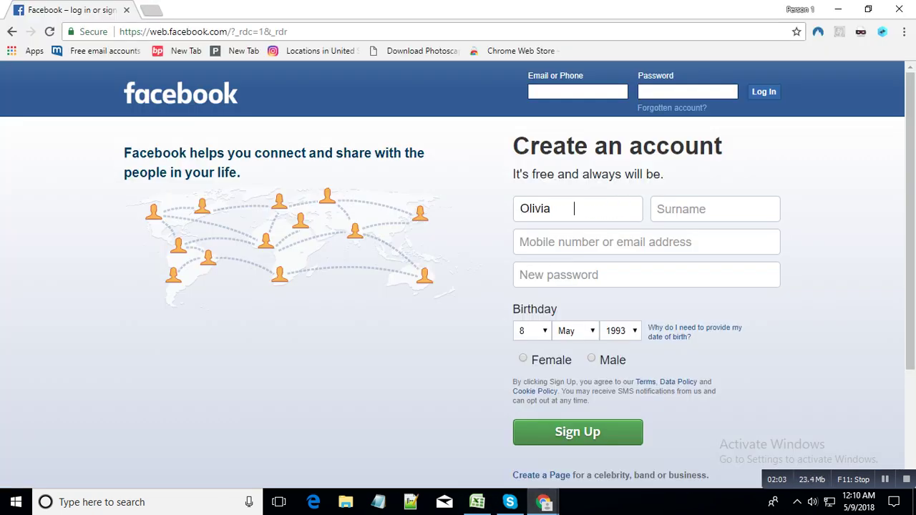
pyautogui.hotkey('ctrl', 'v')
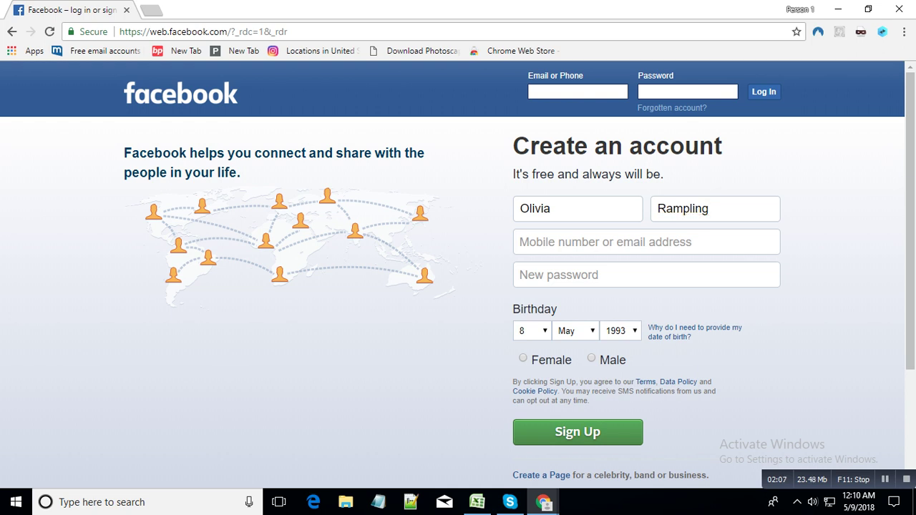
# - Paste the C11 e-mail address into both e-mail fields and paste the account password
pyautogui.click(476, 501)
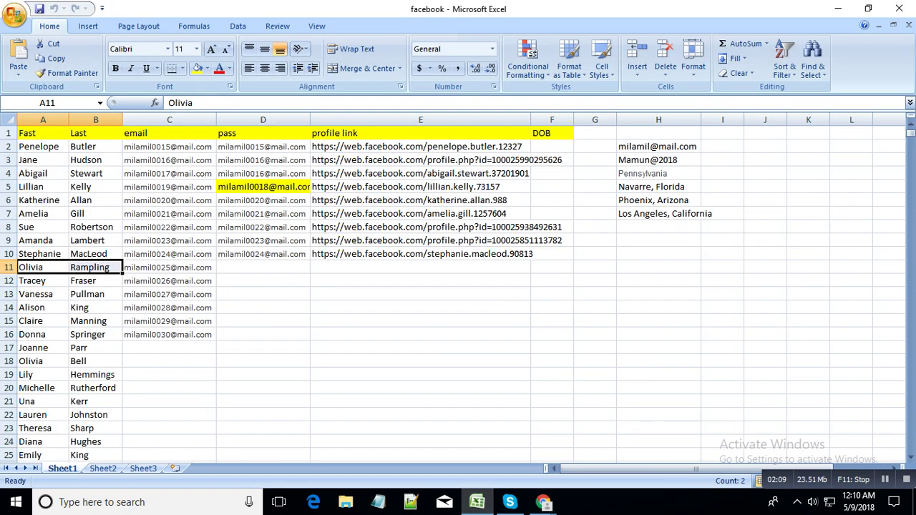
pyautogui.click(169, 267)
pyautogui.hotkey('ctrl', 'c')
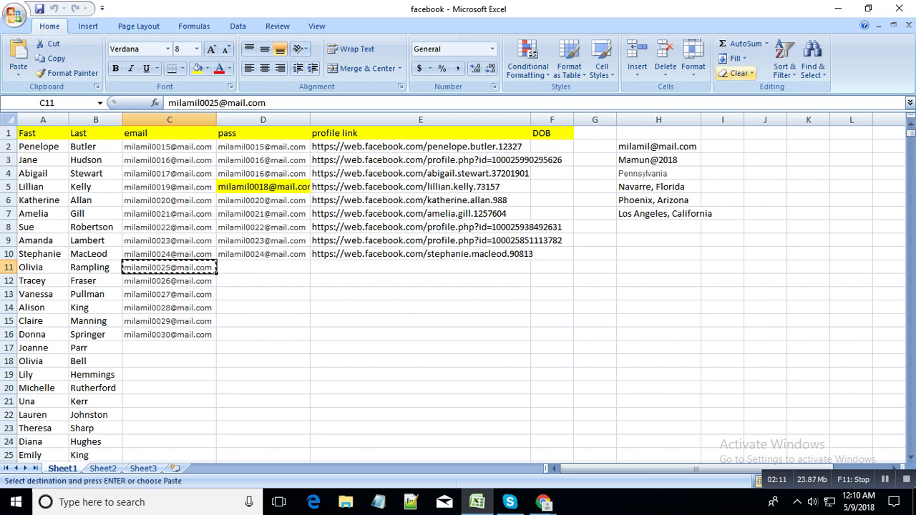
pyautogui.hotkey('alt', 'Tab')
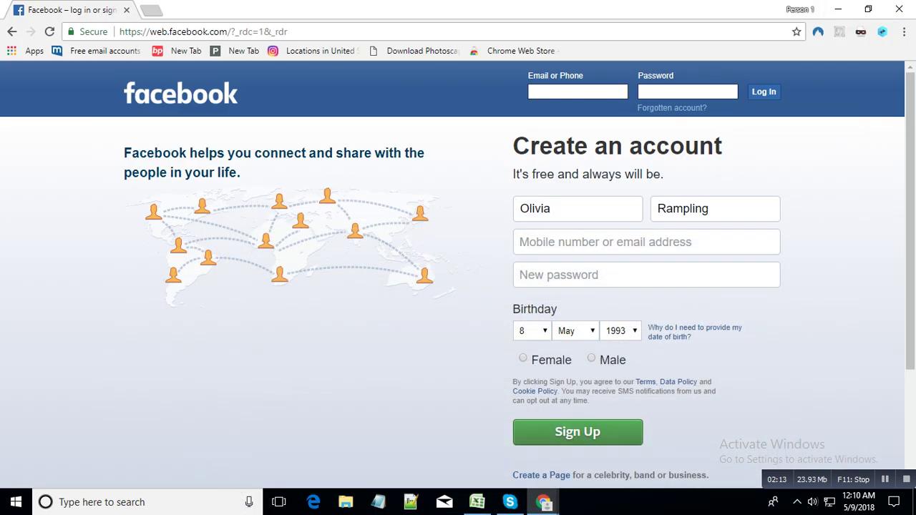
pyautogui.hotkey('ctrl', 'v')
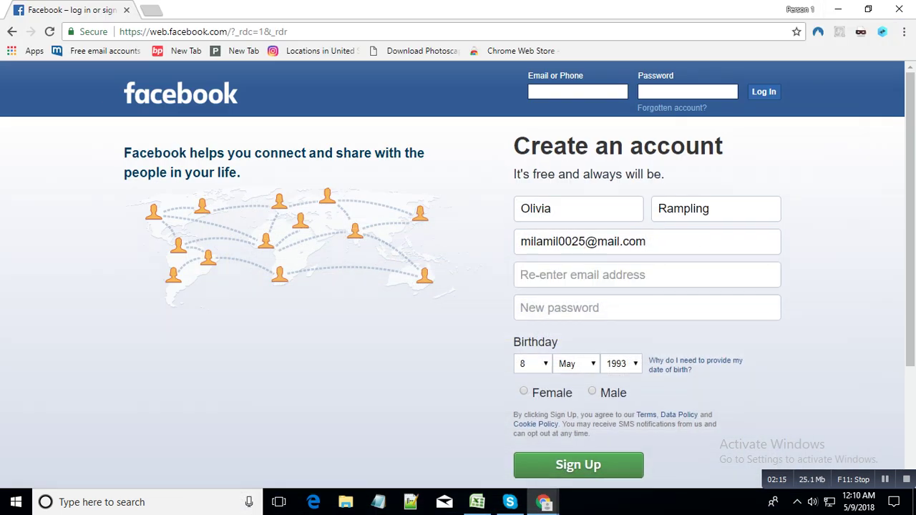
pyautogui.press('Tab')
pyautogui.hotkey('ctrl', 'v')
pyautogui.press('Tab')
pyautogui.hotkey('ctrl', 'v')
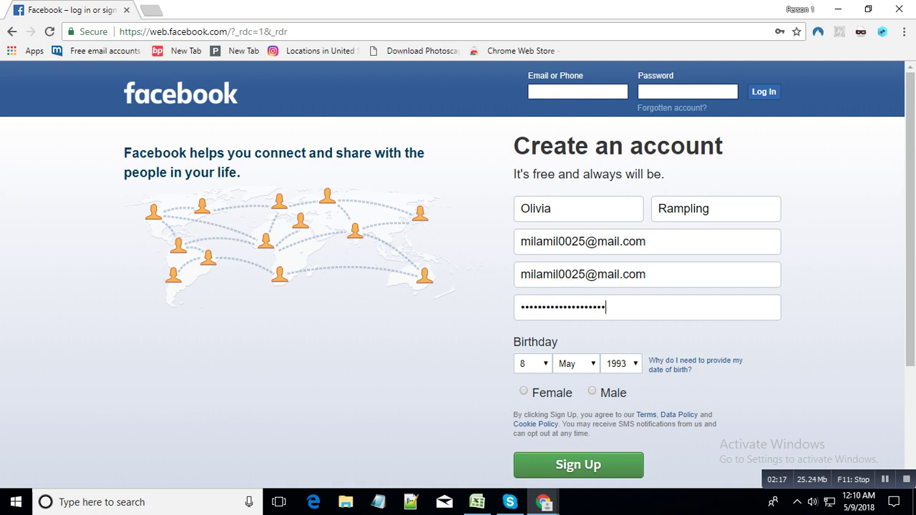
# - Set the birthday day to 17 and the month to Jul
pyautogui.press('Tab')
pyautogui.hotkey('alt', 'Down')
pyautogui.press('1')
pyautogui.press('7')
pyautogui.press('Return')
pyautogui.press('Tab')
pyautogui.hotkey('alt', 'Down')
pyautogui.press('Down')
pyautogui.press('Down')
pyautogui.press('Return')
# - Set the birth year to 1991 and submit the sign-up form
pyautogui.press('Tab')
pyautogui.hotkey('alt', 'Down')
pyautogui.press('1')
pyautogui.press('9')
pyautogui.press('8')
pyautogui.press('9')
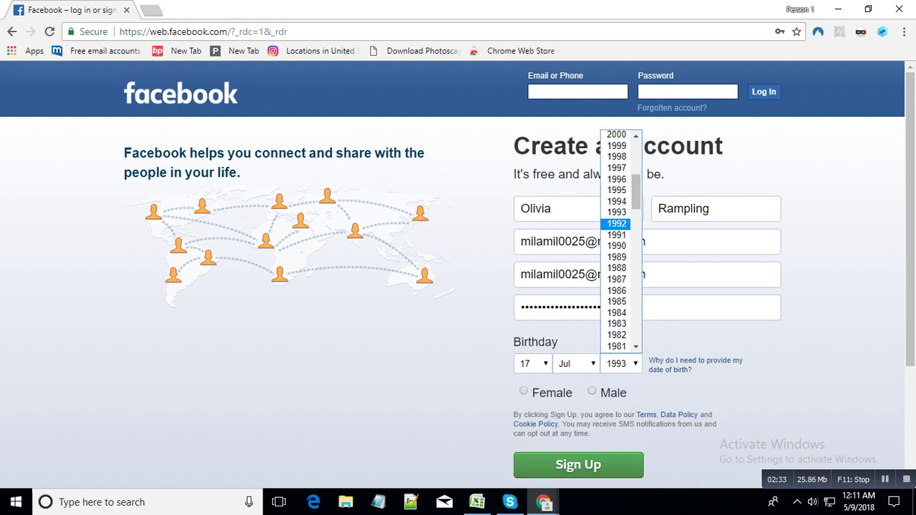
pyautogui.click(616, 234)
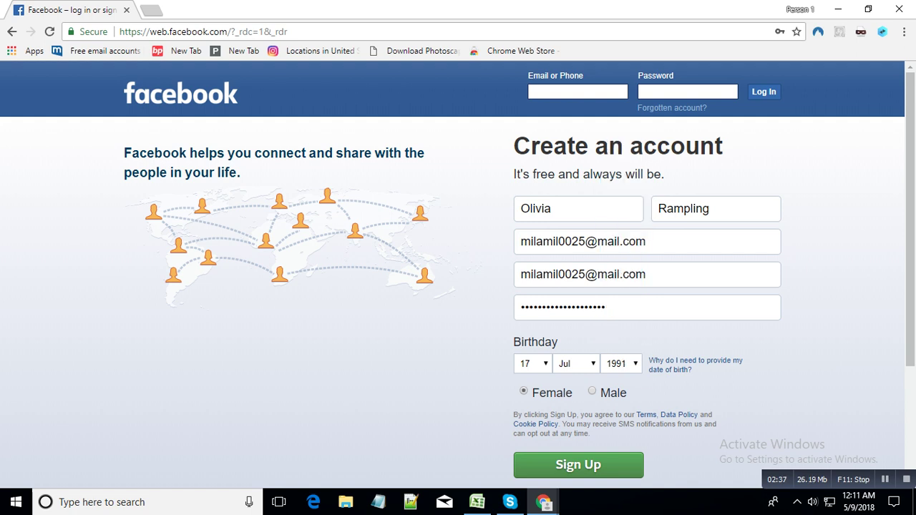
pyautogui.scroll(-2, 457, 272)
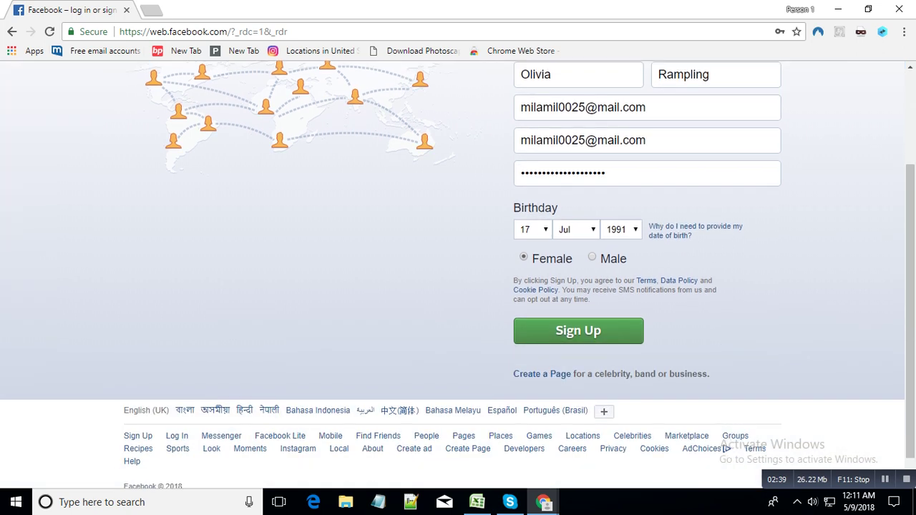
pyautogui.press('Return')
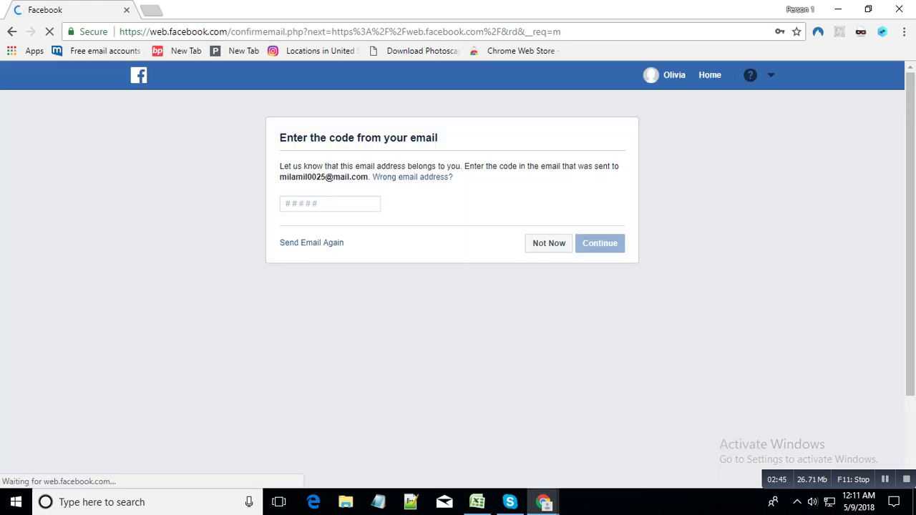
# - Bring the mail.com window forward and open its Log in panel
pyautogui.moveTo(543, 502)
pyautogui.click(436, 443)
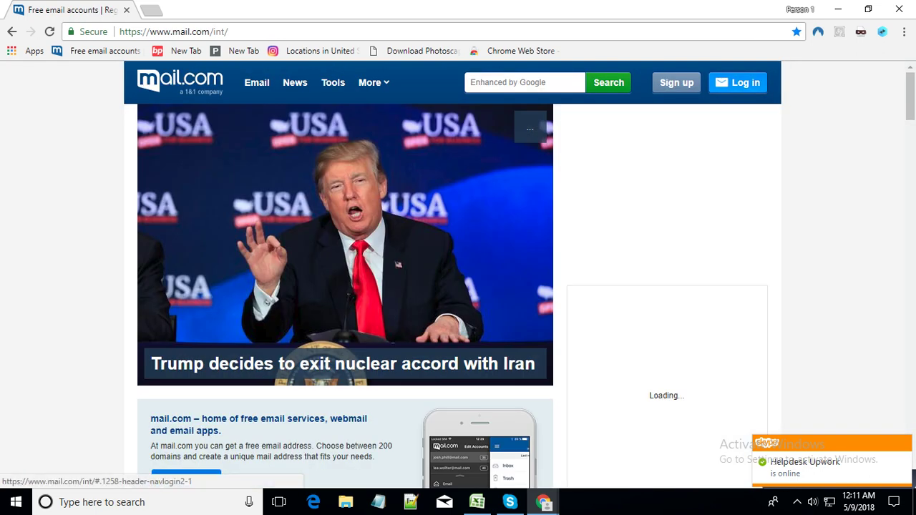
pyautogui.click(738, 83)
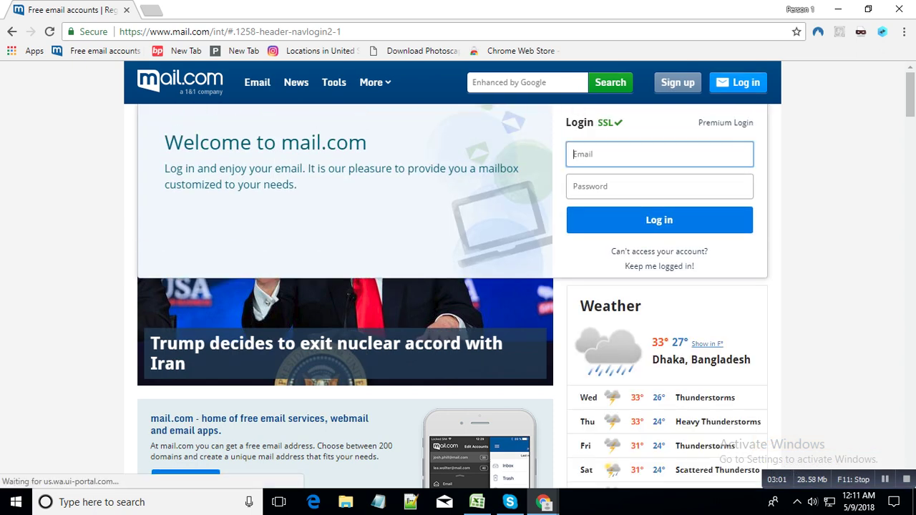
# - Copy the mailbox address from cell H2 of the contact workbook
pyautogui.click(476, 501)
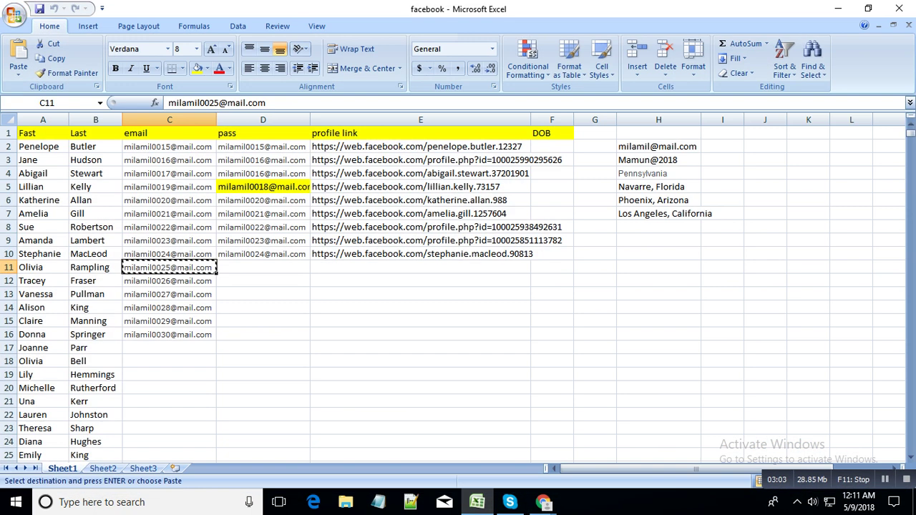
pyautogui.click(659, 146)
pyautogui.hotkey('ctrl', 'c')
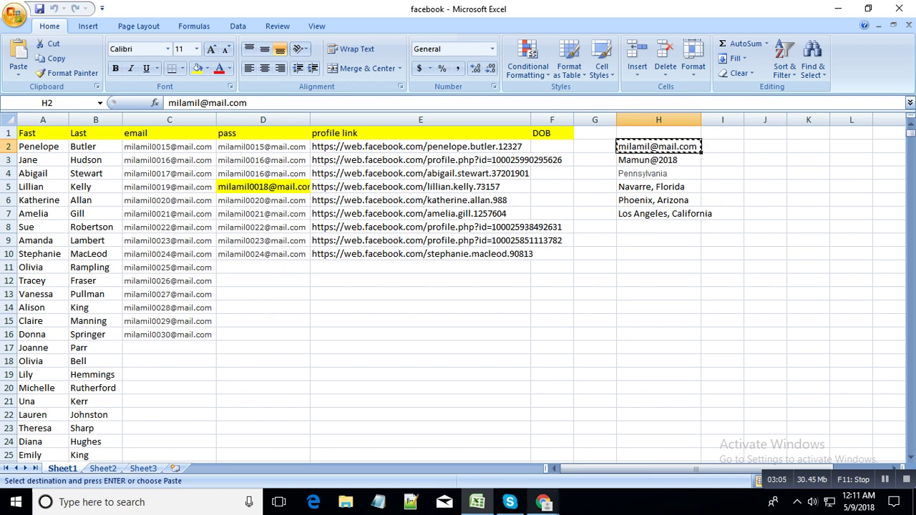
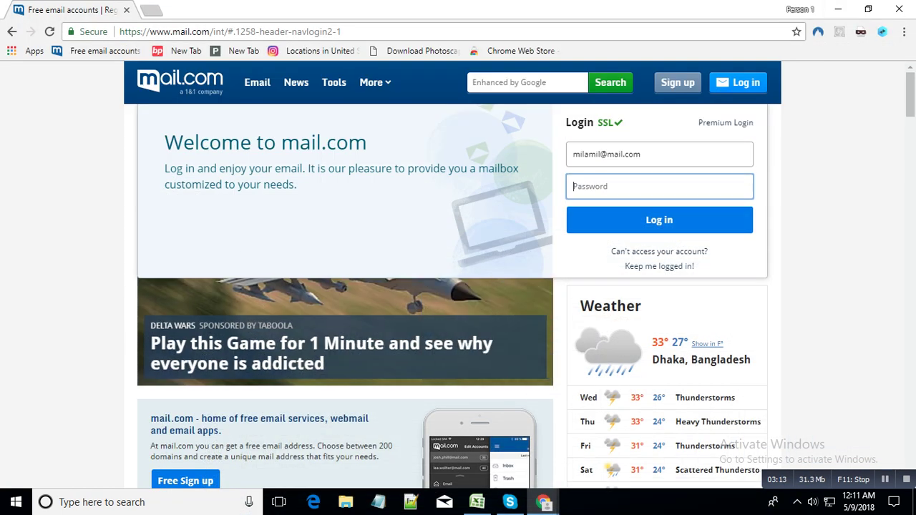
# - Log in to the mail.com mailbox, then bring the Facebook confirmation code page to the front
pyautogui.press('Tab')
pyautogui.press('Return')
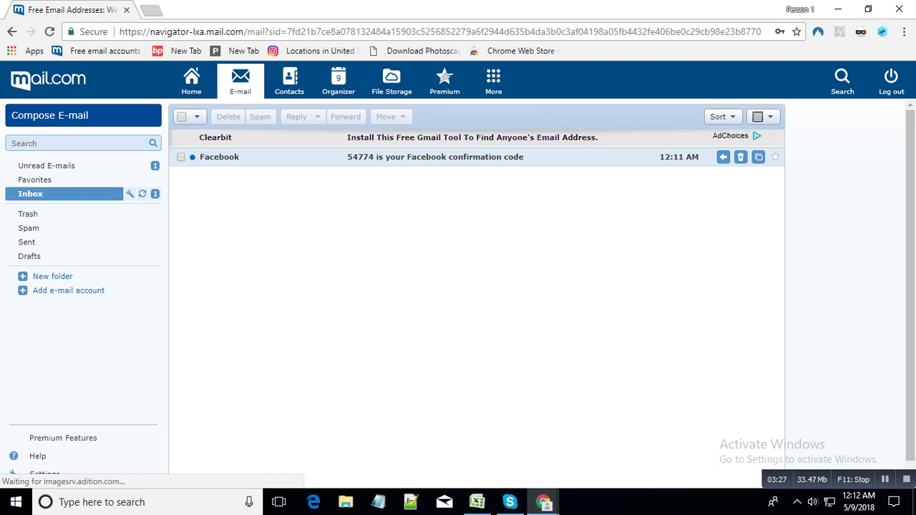
pyautogui.moveTo(543, 502)
pyautogui.click(614, 429)
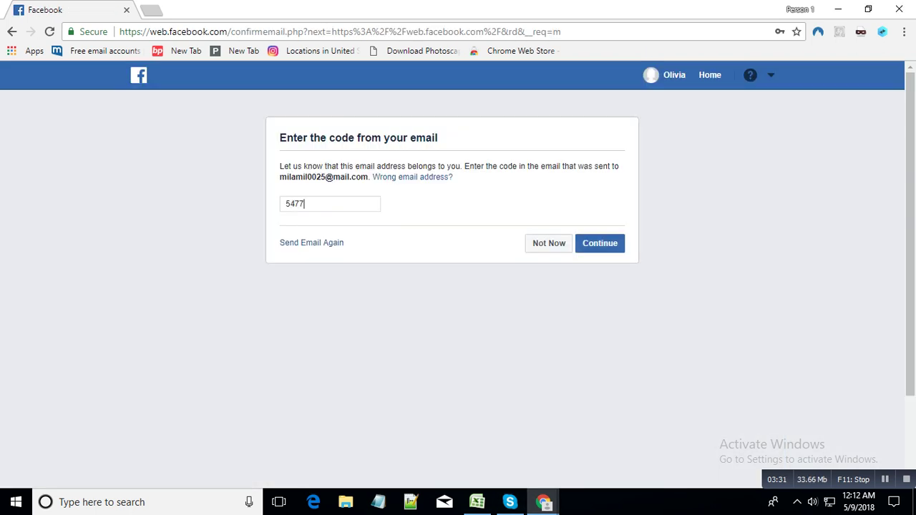
# - Submit the emailed confirmation code, acknowledge Account Confirmed, and skip the Find your friends step
pyautogui.press('Return')
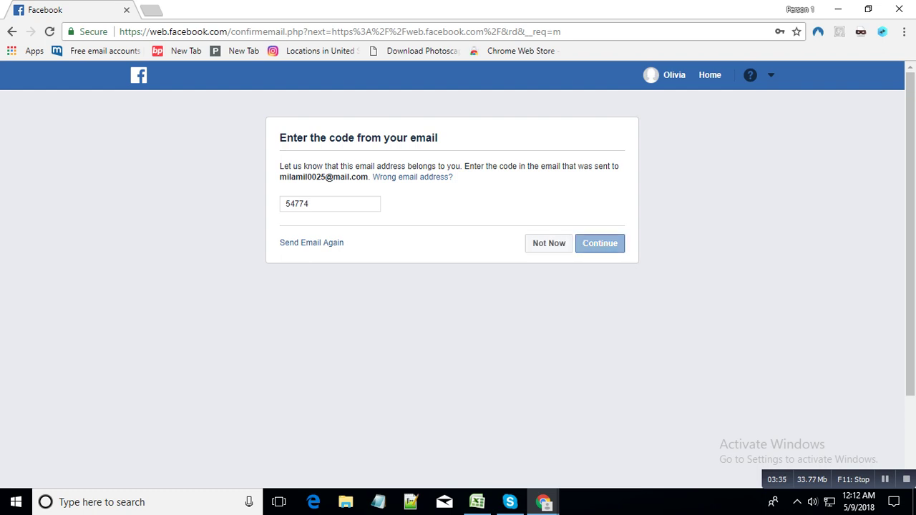
pyautogui.press('Return')
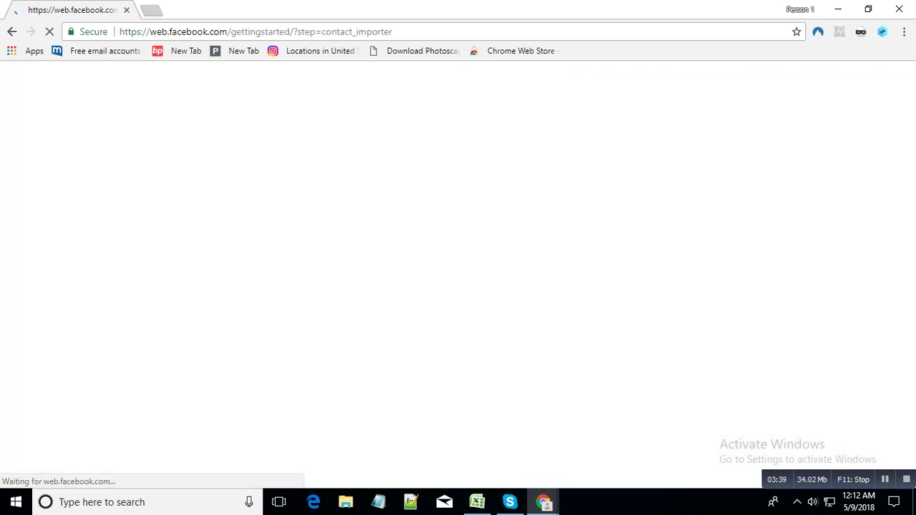
pyautogui.click(671, 422)
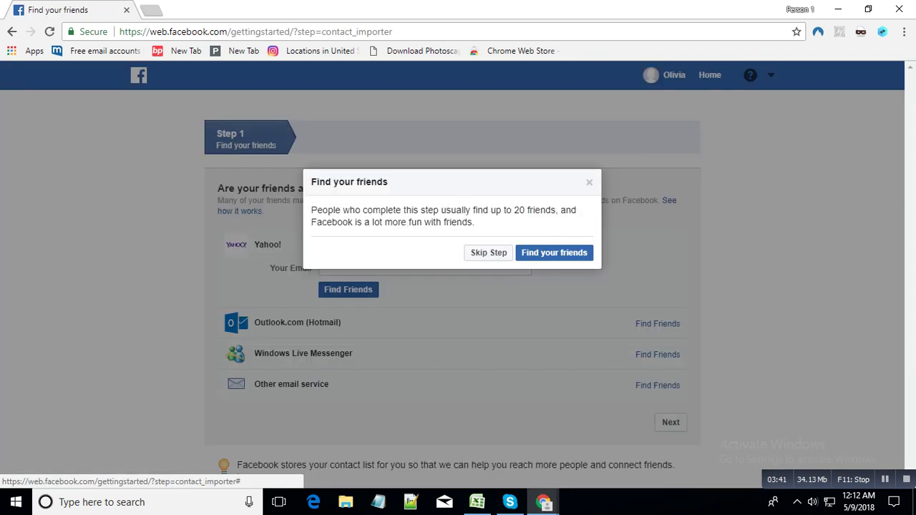
pyautogui.click(489, 252)
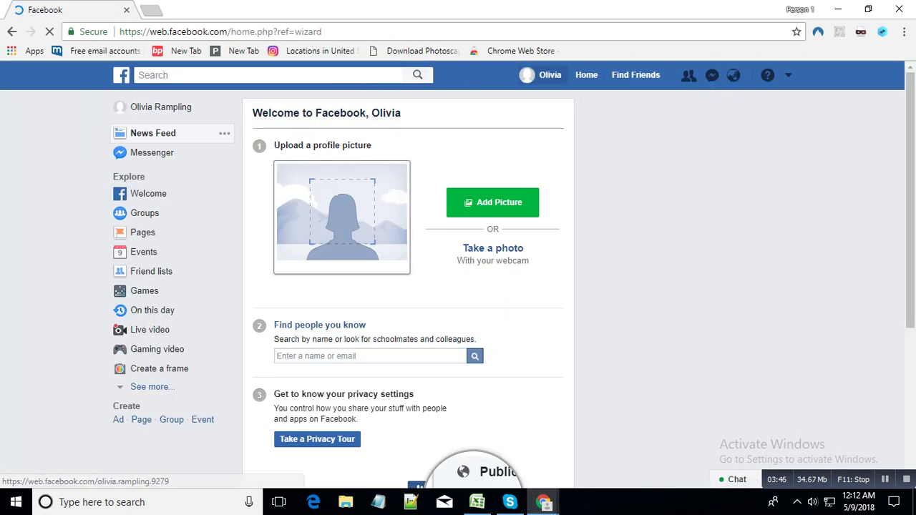
# - Open the account's own profile and open it in three additional new tabs
pyautogui.click(548, 74)
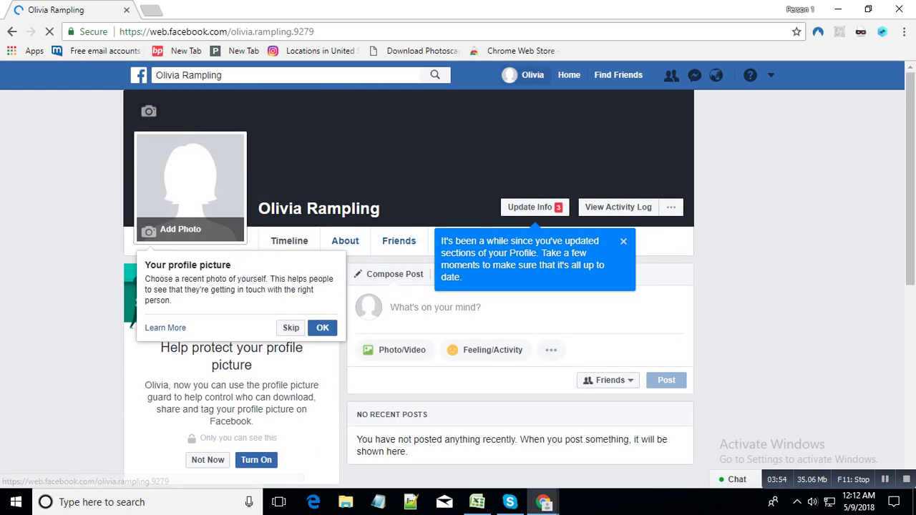
pyautogui.rightClick(535, 73)
pyautogui.click(573, 82)
pyautogui.rightClick(535, 73)
pyautogui.click(566, 83)
pyautogui.rightClick(535, 73)
pyautogui.click(565, 82)
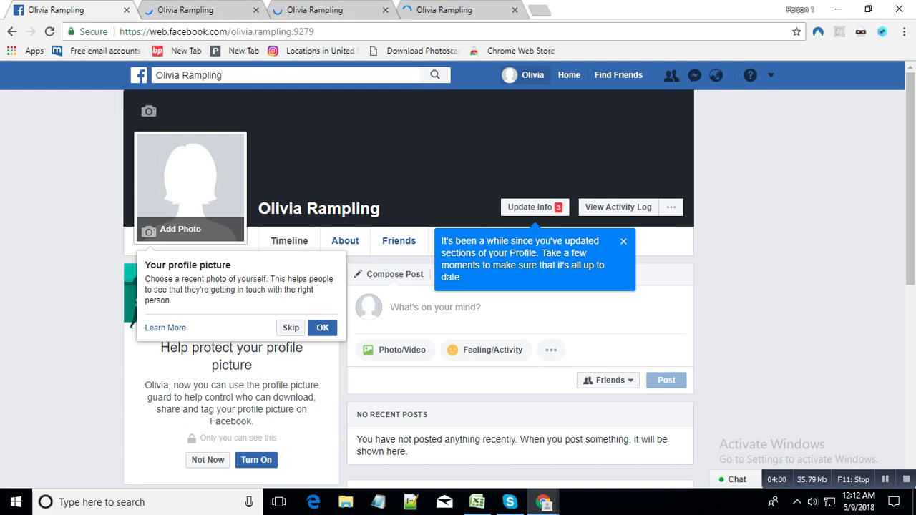
# - Cycle through the four open profile tabs with Ctrl+Tab
pyautogui.click(443, 10)
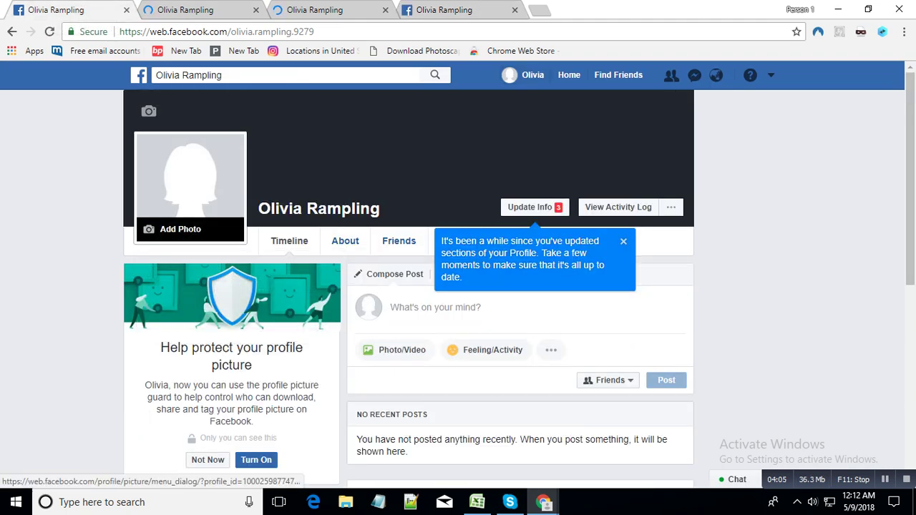
pyautogui.hotkey('ctrl', 'Tab')
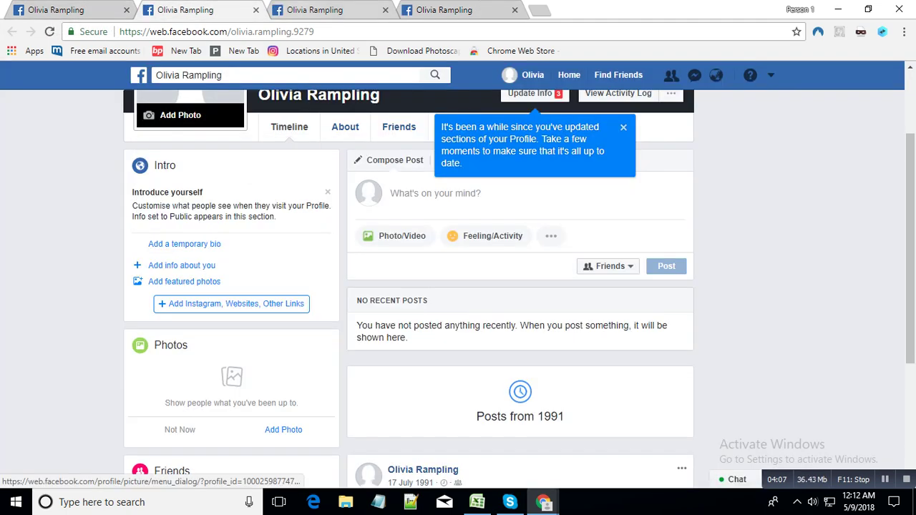
pyautogui.hotkey('ctrl', 'Tab')
pyautogui.hotkey('ctrl', 'Tab')
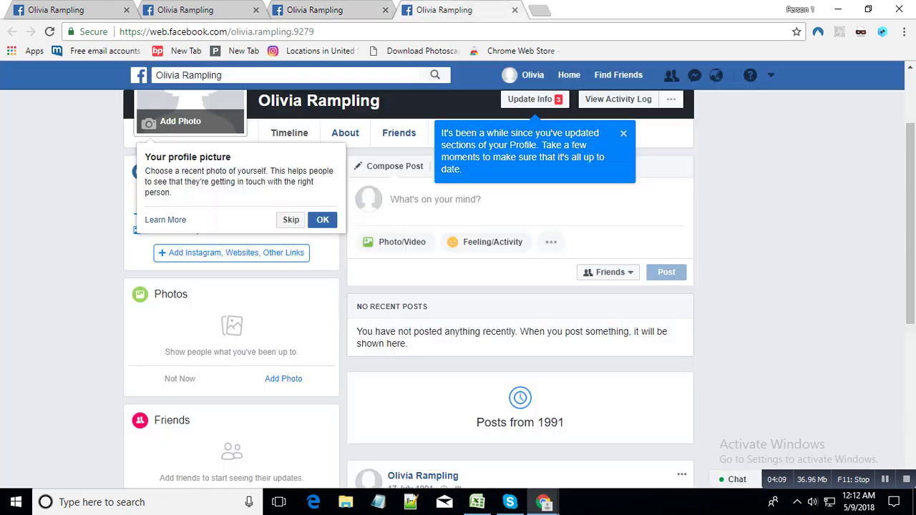
pyautogui.hotkey('ctrl', 'Tab')
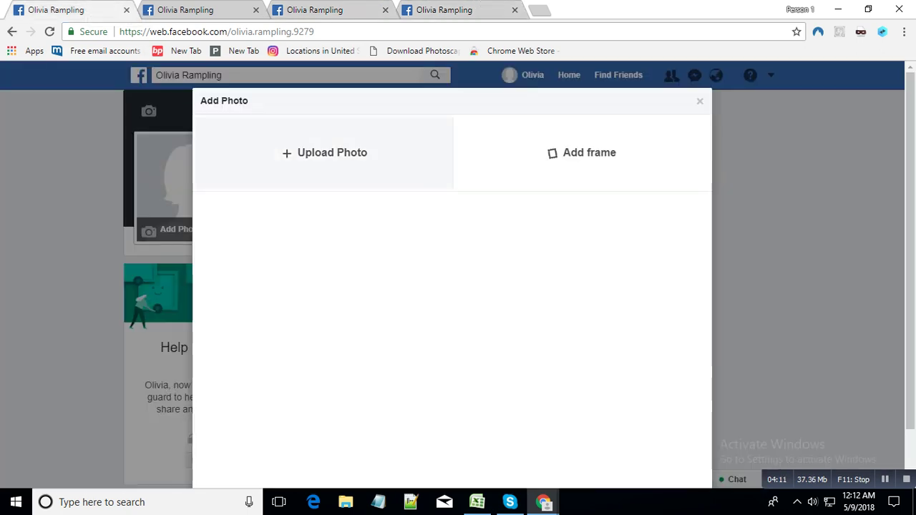
# - Upload photo 113 from the new-1 folder as the profile picture in the second tab
pyautogui.click(325, 152)
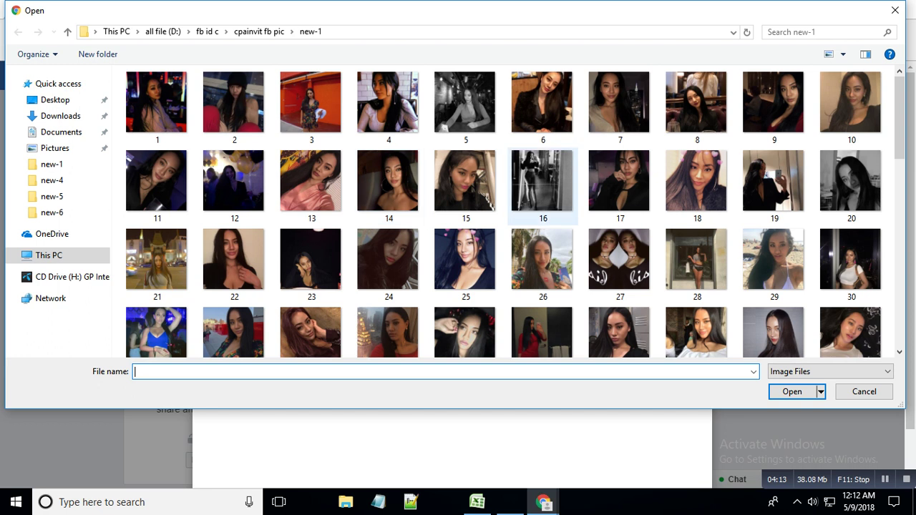
pyautogui.scroll(-8, 570, 170)
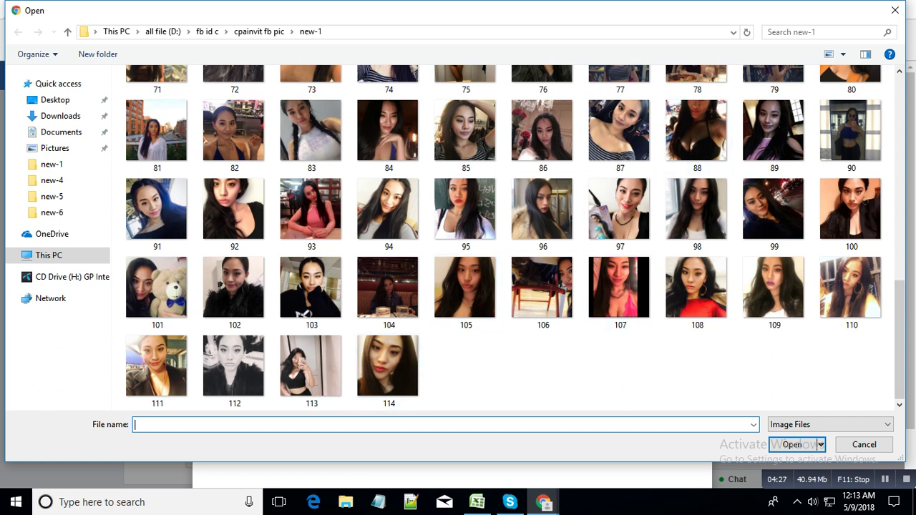
pyautogui.press('Escape')
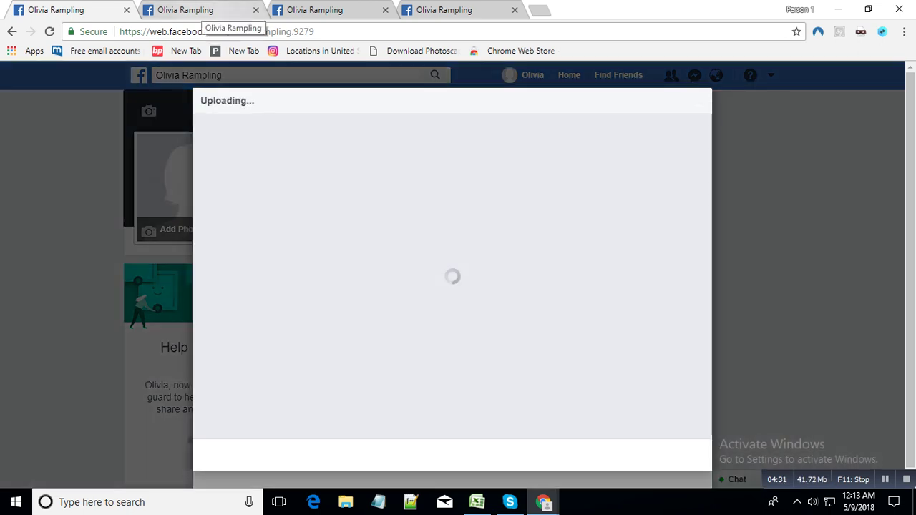
pyautogui.click(200, 10)
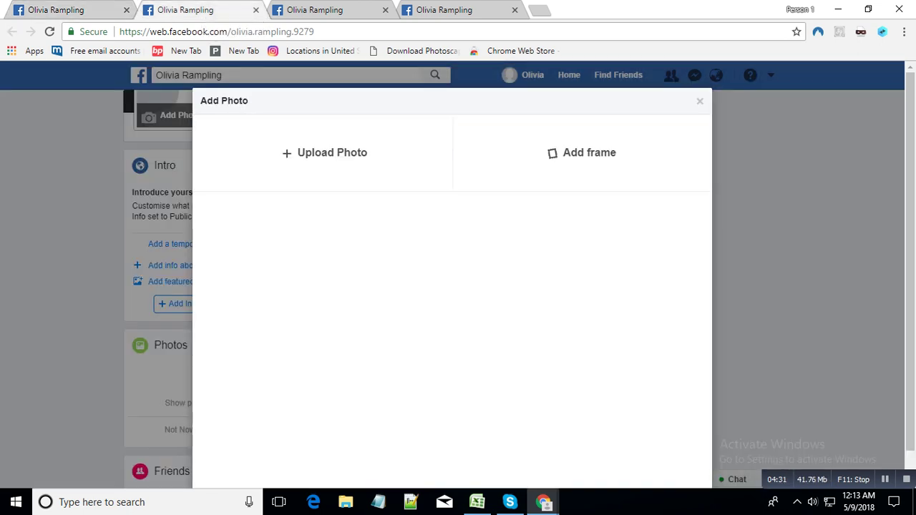
pyautogui.click(311, 179)
pyautogui.scroll(-10, 311, 179)
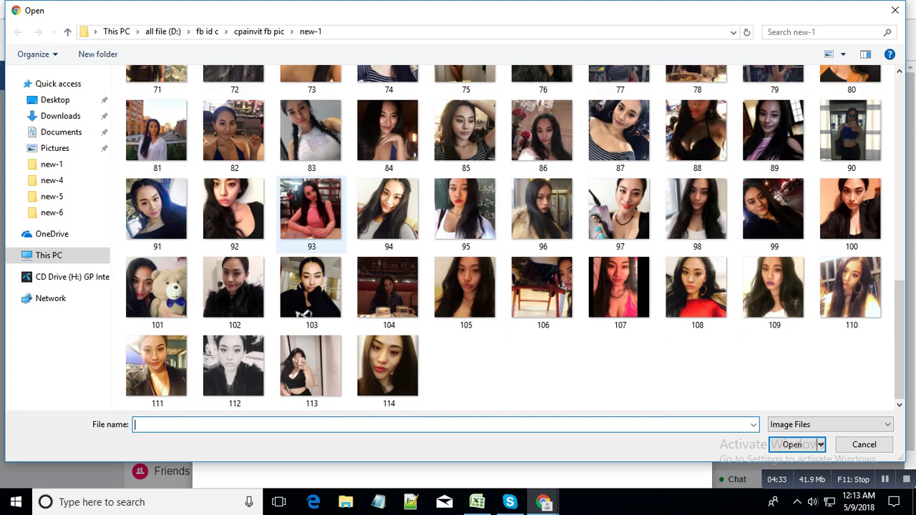
pyautogui.doubleClick(313, 361)
# - Upload photo 112 in the third tab, then photo 111 from new-1
pyautogui.hotkey('ctrl', 'Tab')
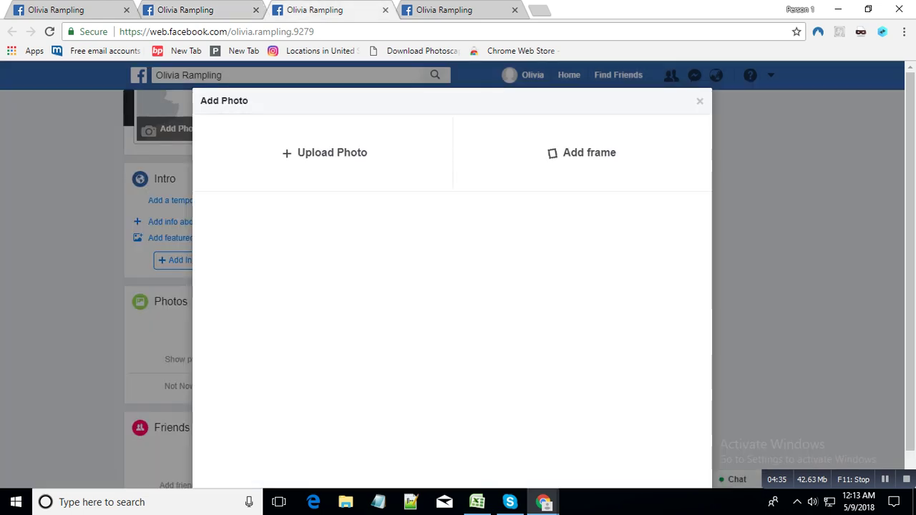
pyautogui.click(311, 179)
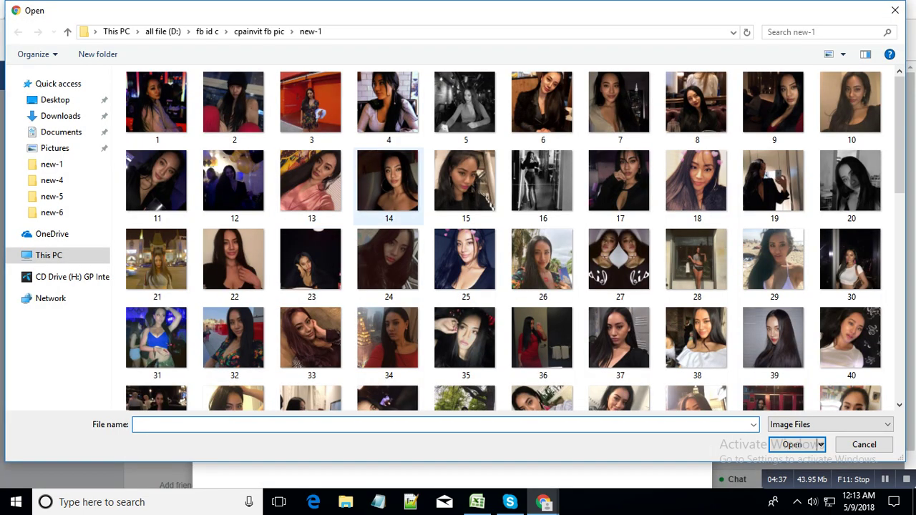
pyautogui.scroll(-10, 311, 179)
pyautogui.doubleClick(233, 365)
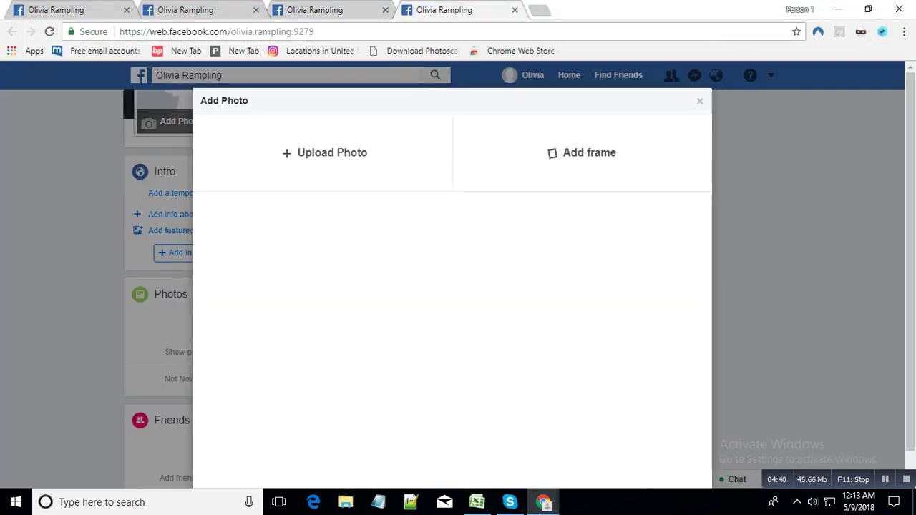
pyautogui.click(324, 152)
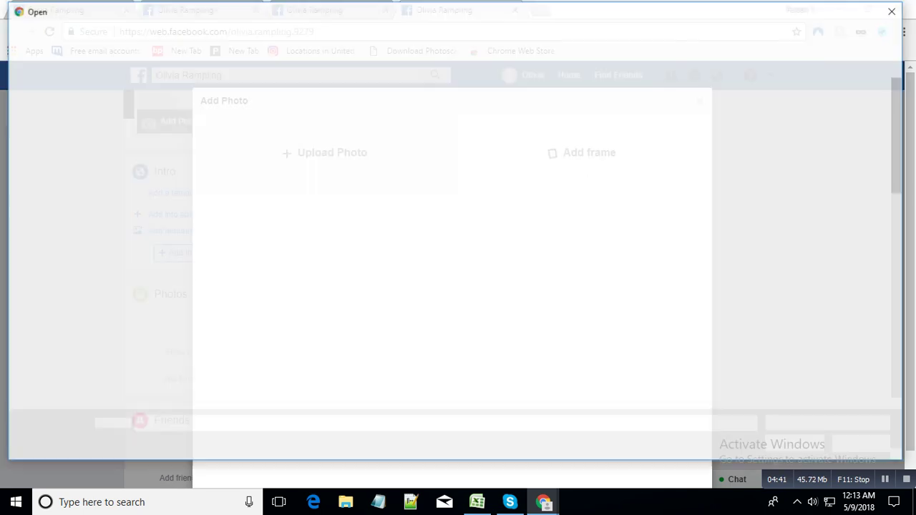
pyautogui.scroll(-10, 310, 286)
pyautogui.doubleClick(156, 365)
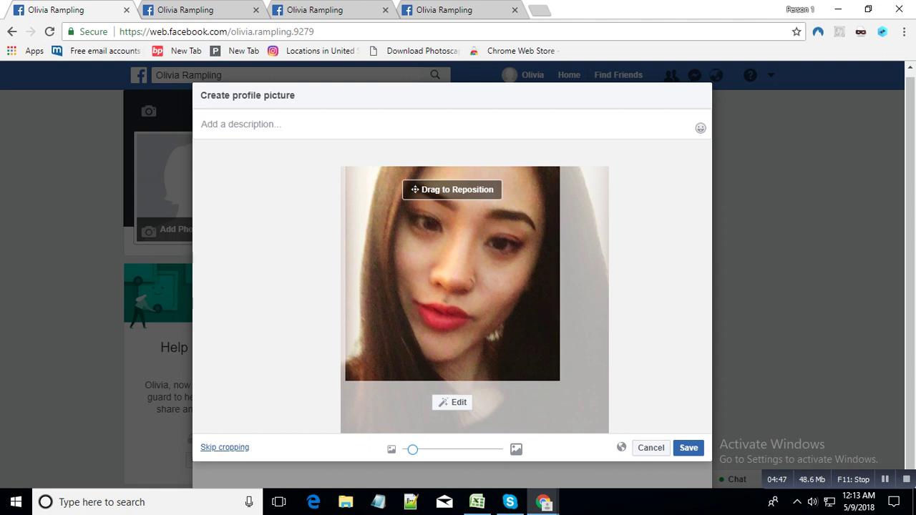
# - Save the cropped profile picture, close two extra tabs, and skip the cover photo tip
pyautogui.click(688, 447)
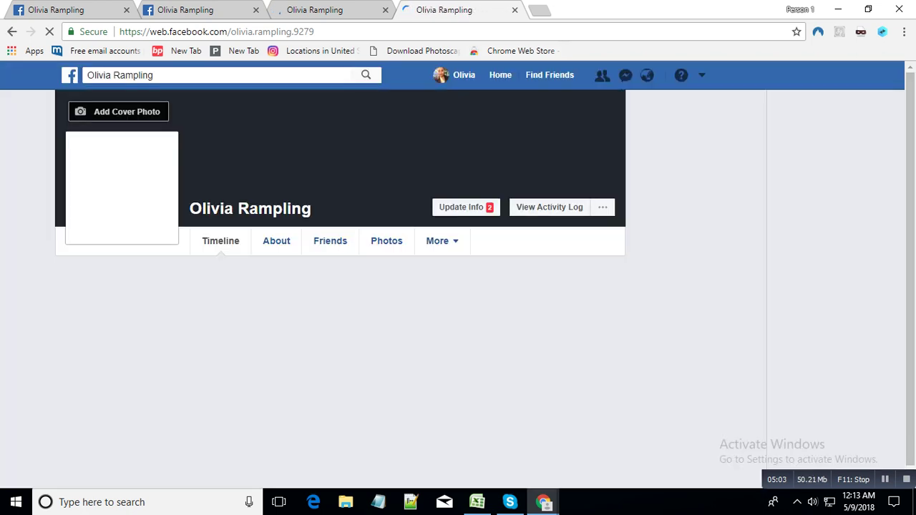
pyautogui.hotkey('ctrl', 'w')
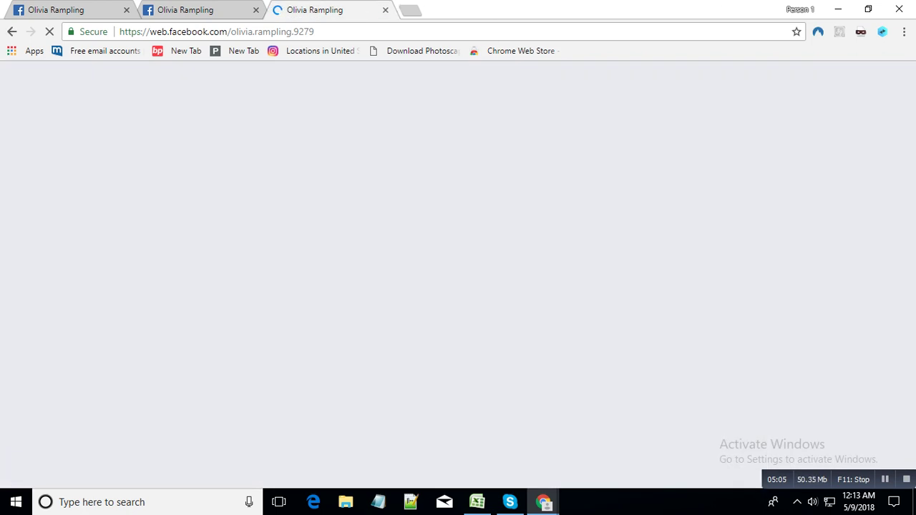
pyautogui.hotkey('ctrl', 'w')
pyautogui.hotkey('ctrl', 'w')
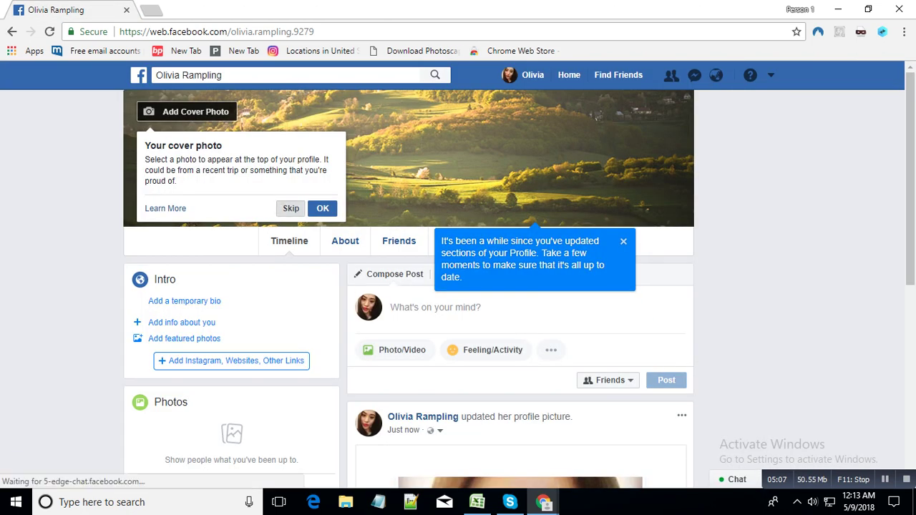
pyautogui.click(290, 208)
# - Reload the profile page and dismiss the cover photo tip again
pyautogui.scroll(-3, 408, 286)
pyautogui.scroll(3, 408, 286)
pyautogui.click(532, 75)
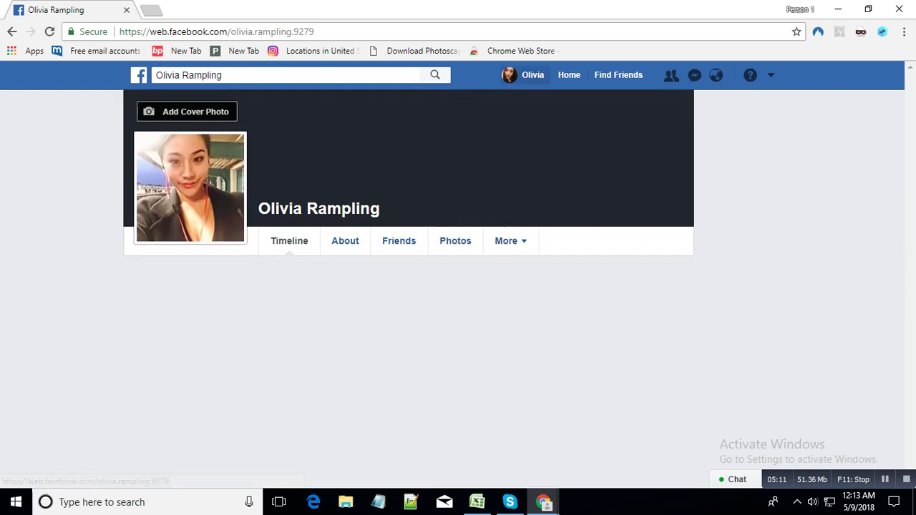
pyautogui.click(291, 208)
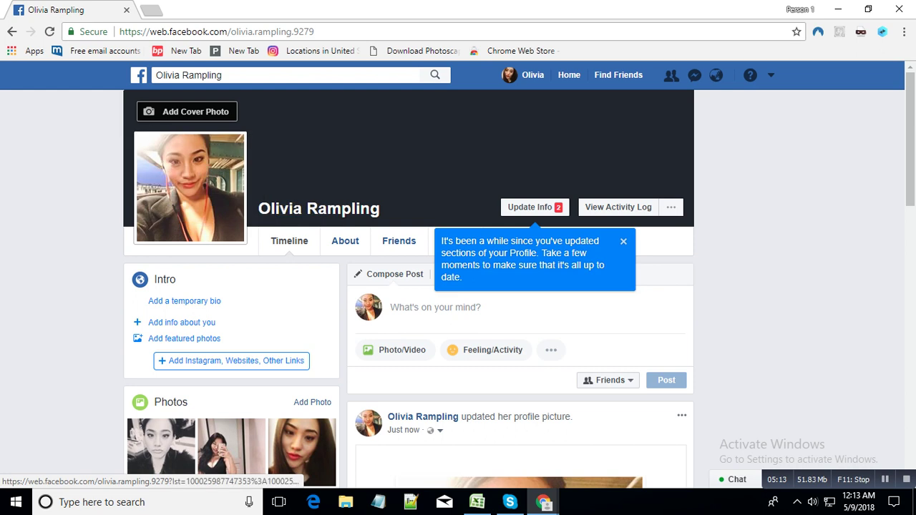
pyautogui.scroll(-5, 291, 208)
pyautogui.scroll(4, 291, 208)
pyautogui.scroll(2, 322, 315)
# - On the About page, save the relationship status as Single under Family and relationships
pyautogui.click(345, 241)
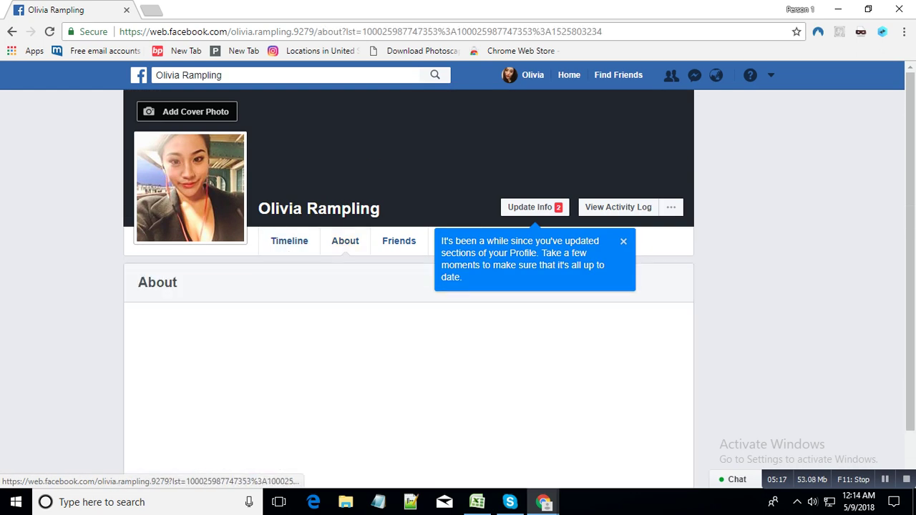
pyautogui.scroll(-3, 408, 286)
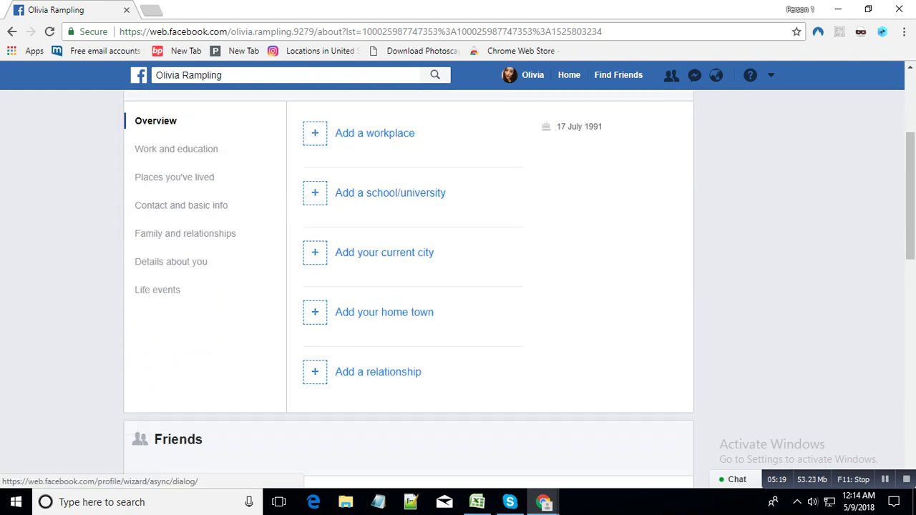
pyautogui.scroll(2, 408, 287)
pyautogui.scroll(-2, 408, 286)
pyautogui.scroll(-3, 408, 286)
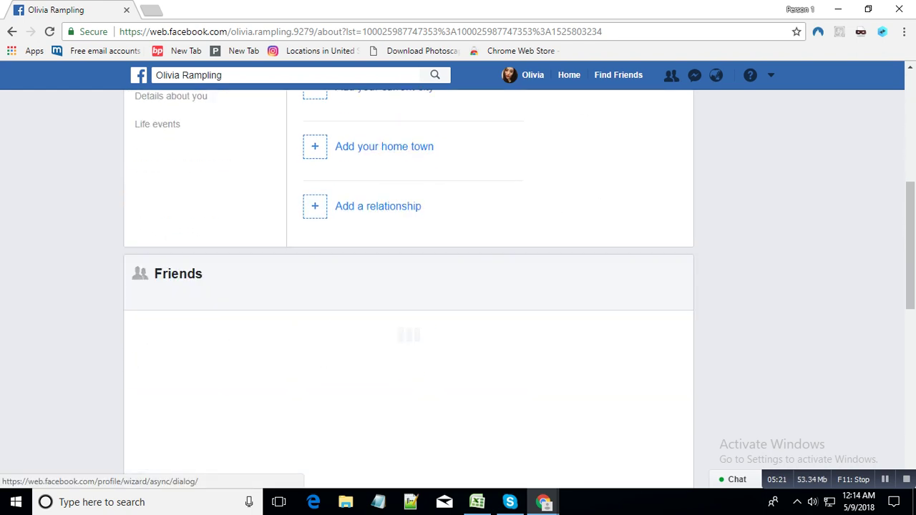
pyautogui.scroll(2, 408, 286)
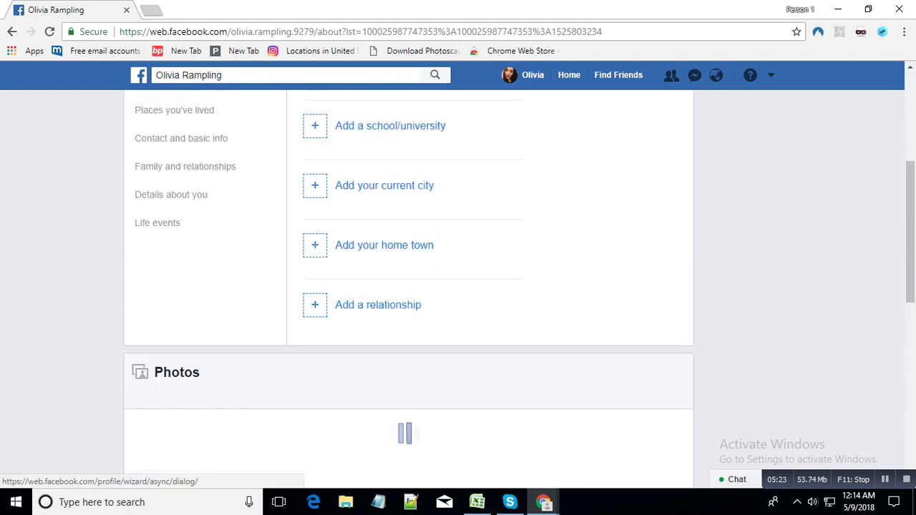
pyautogui.click(378, 304)
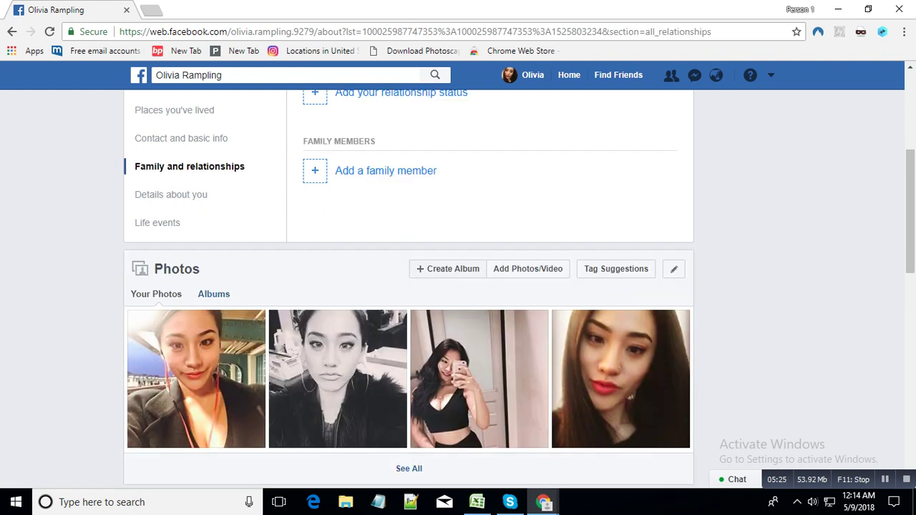
pyautogui.click(401, 227)
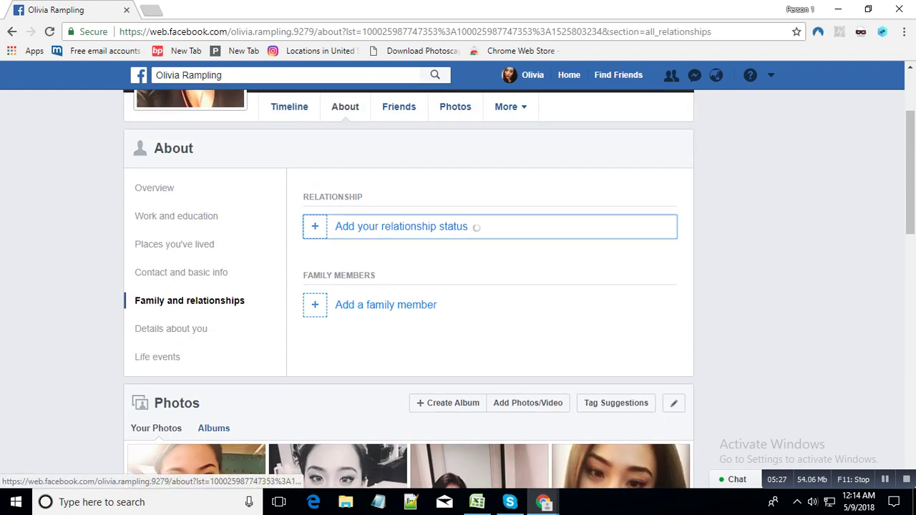
pyautogui.click(490, 222)
pyautogui.click(458, 236)
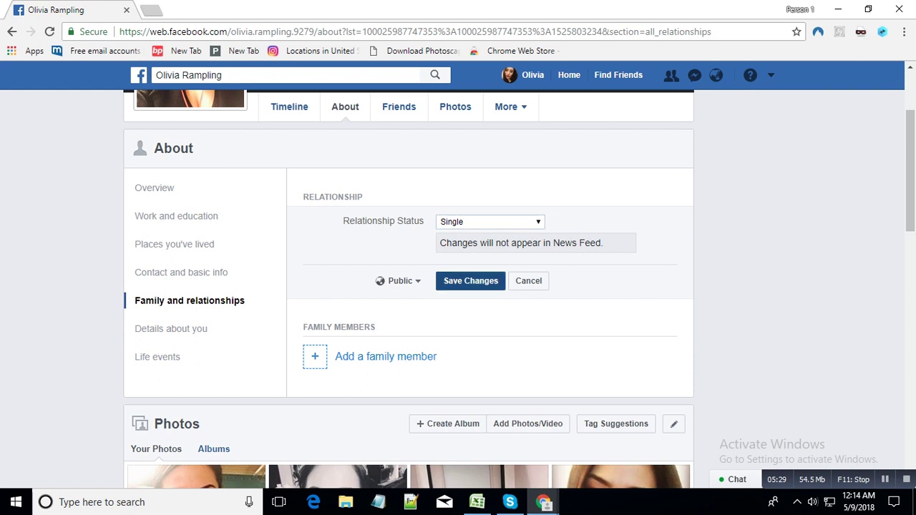
pyautogui.click(470, 281)
# - In Contact and basic info, add and save the Interested in preference
pyautogui.click(201, 275)
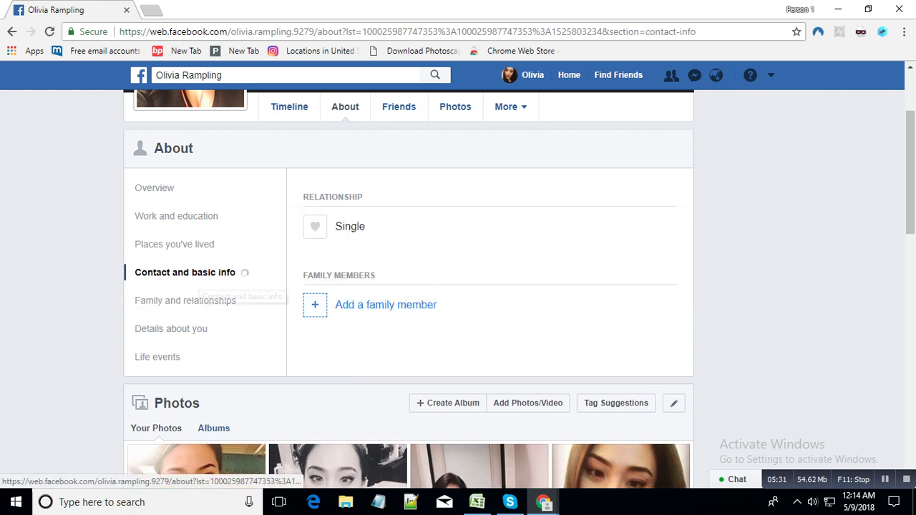
pyautogui.scroll(-2, 201, 283)
pyautogui.scroll(-1, 438, 365)
pyautogui.click(438, 366)
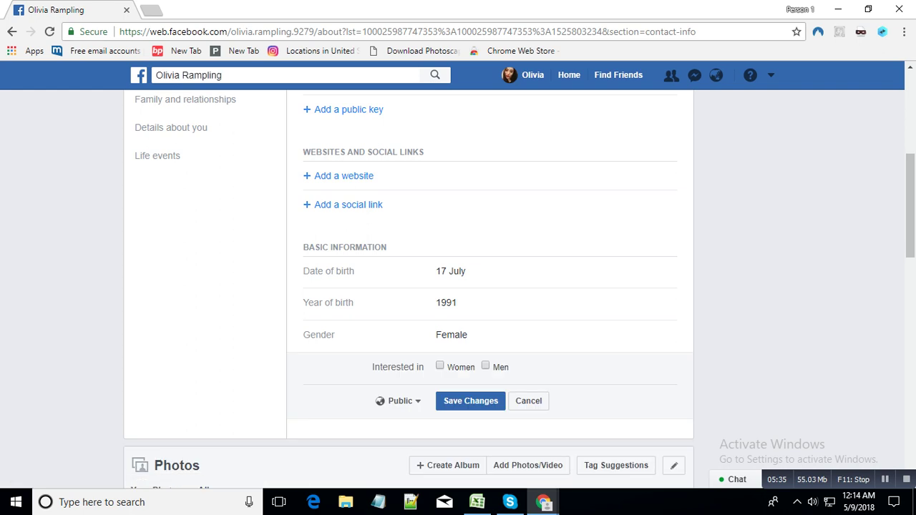
pyautogui.click(470, 400)
pyautogui.scroll(4, 470, 286)
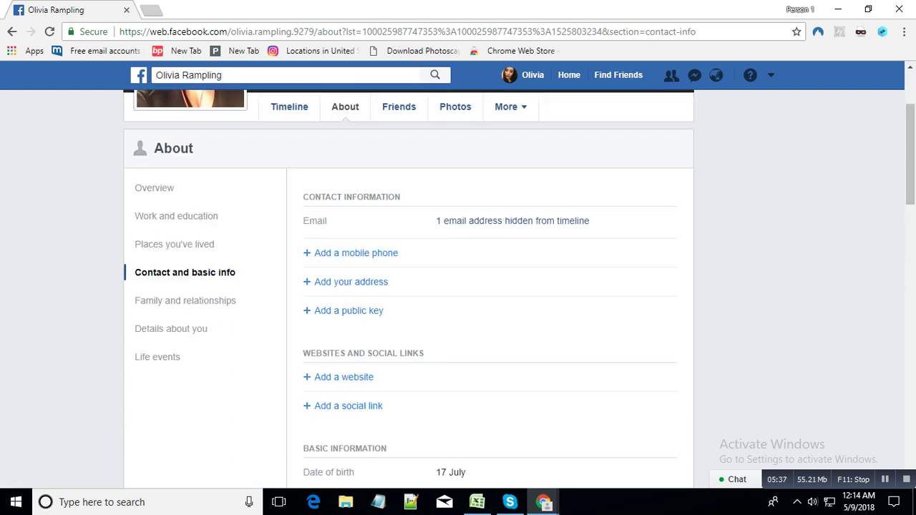
# - In Places you've lived, set the current city to Navarre, Florida
pyautogui.click(176, 311)
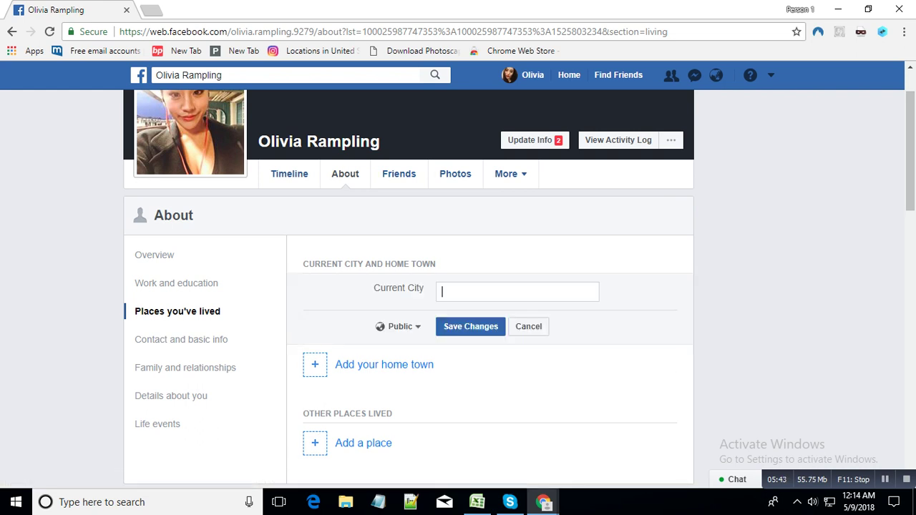
pyautogui.write('la')
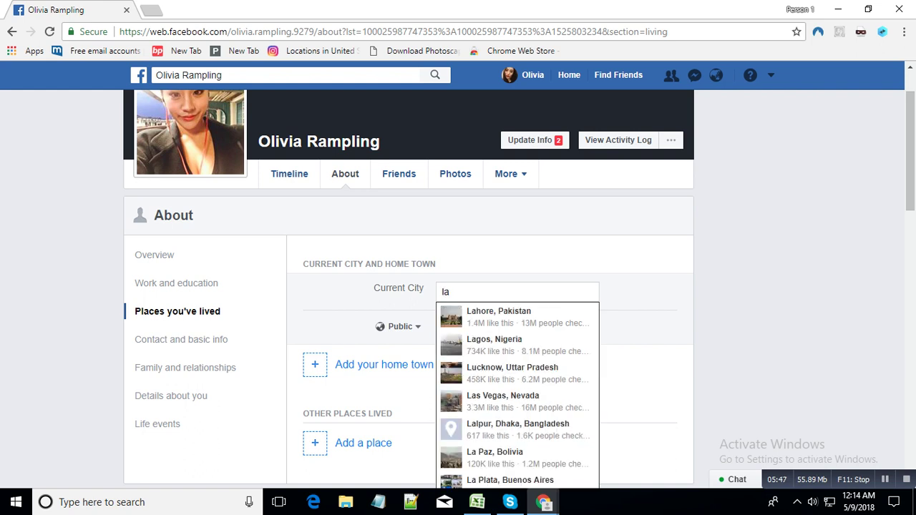
pyautogui.press('BackSpace')
pyautogui.press('BackSpace')
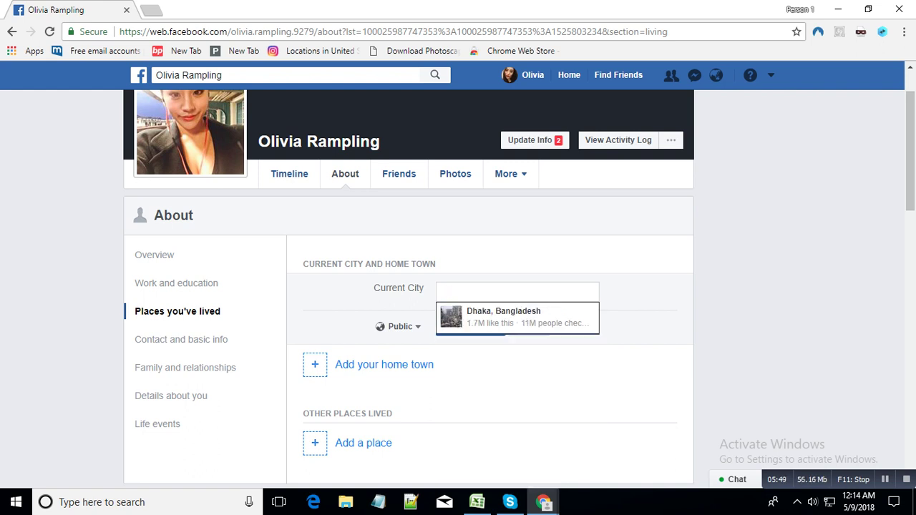
pyautogui.write('nava')
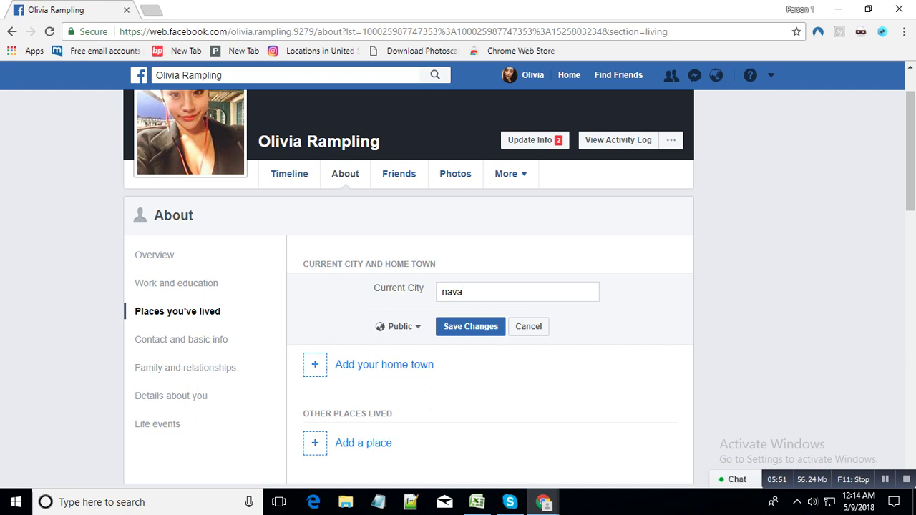
pyautogui.press('Down')
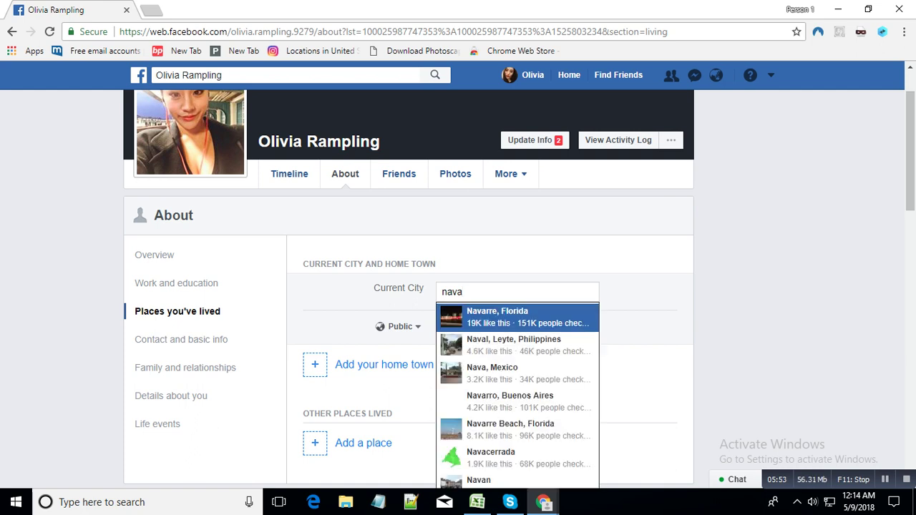
pyautogui.press('Return')
pyautogui.press('Return')
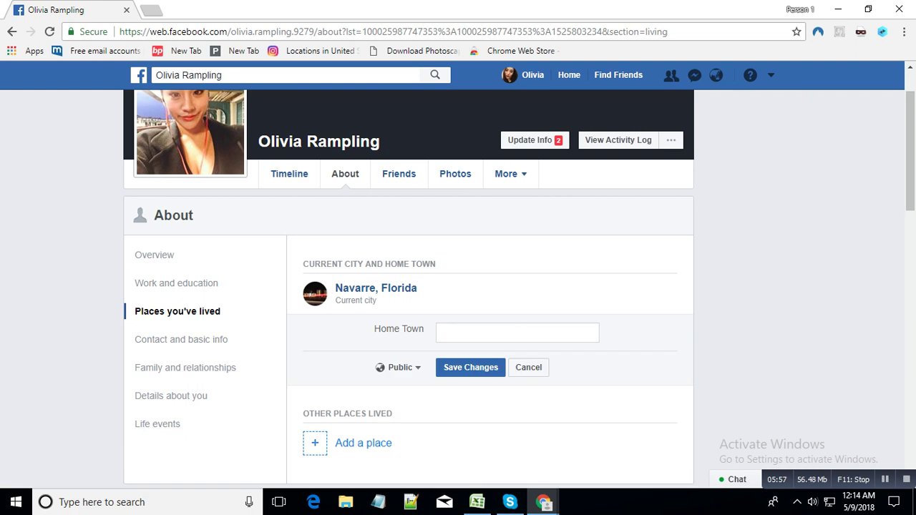
# - Save Navarre, Florida as the home town and select the saved city text
pyautogui.press('Down')
pyautogui.press('Return')
pyautogui.press('Return')
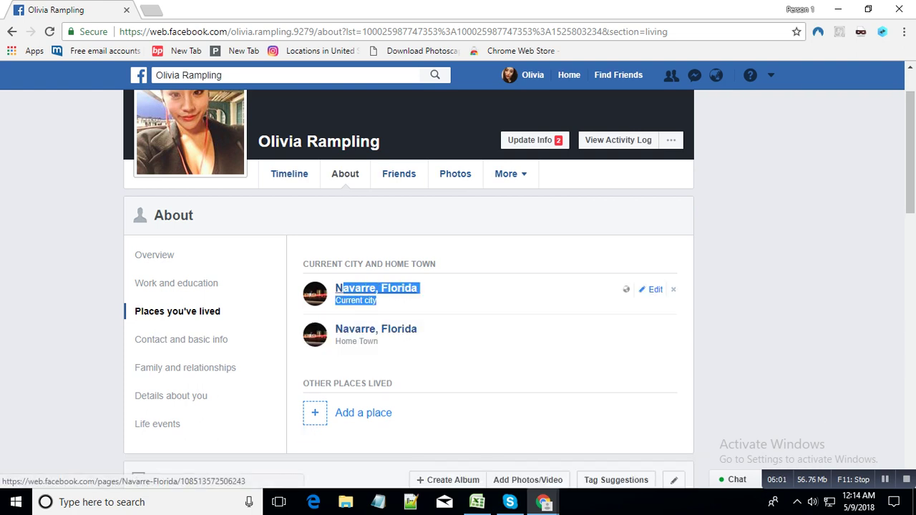
pyautogui.moveTo(380, 342); pyautogui.dragTo(398, 329)
pyautogui.moveTo(335, 329); pyautogui.dragTo(379, 342)
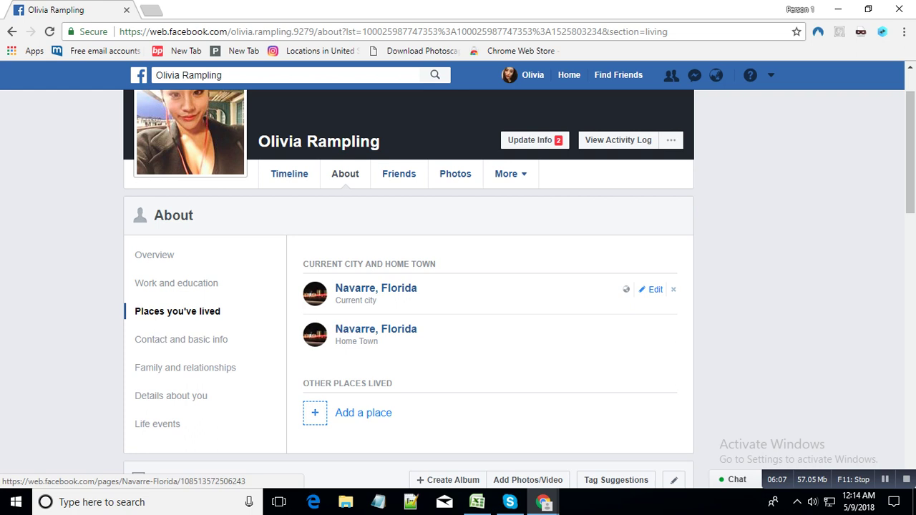
pyautogui.moveTo(375, 329)
pyautogui.mouseDown()
pyautogui.moveTo(300, 332)
pyautogui.moveTo(397, 329)
pyautogui.moveTo(380, 329)
pyautogui.mouseUp()
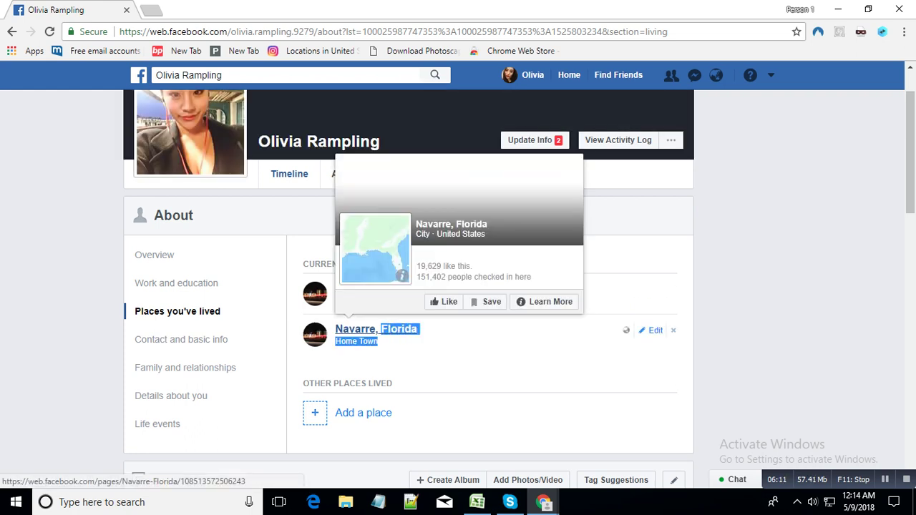
pyautogui.moveTo(335, 288); pyautogui.dragTo(378, 288)
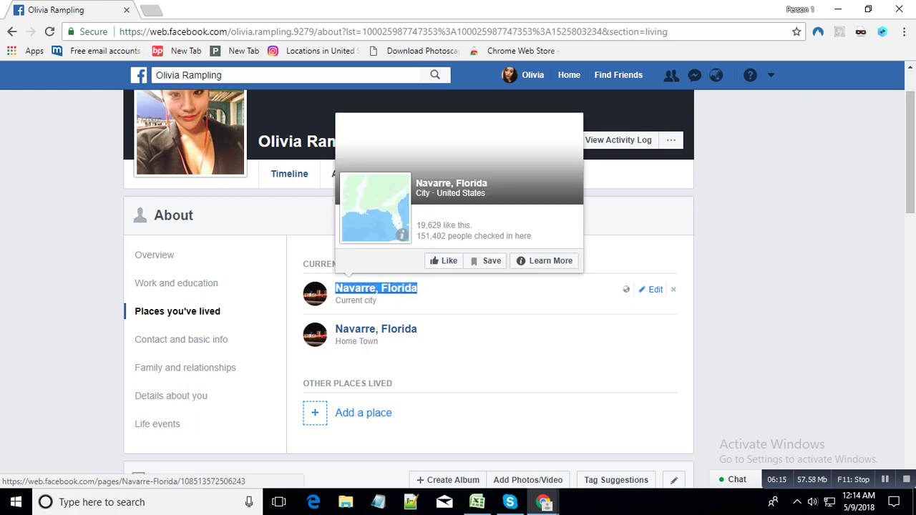
pyautogui.click(178, 282)
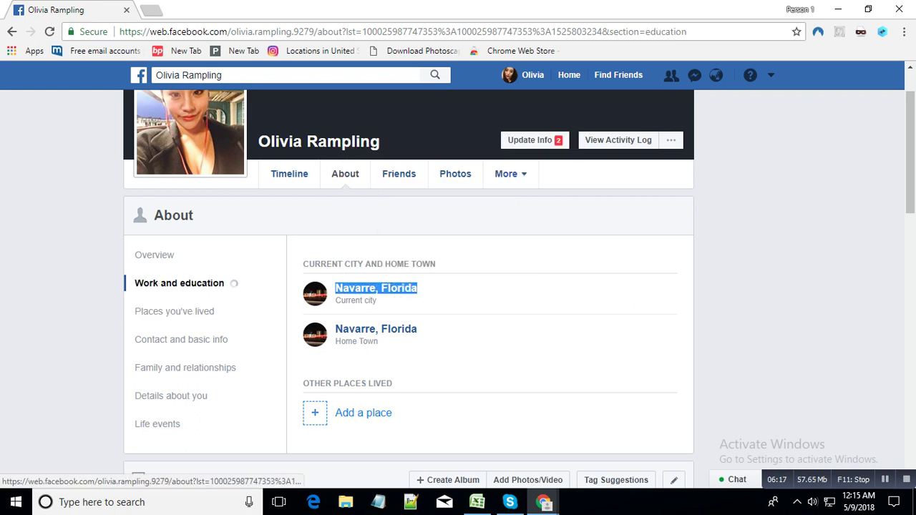
# - Add Navarre High School as the high school and A Time To Dance as the university
pyautogui.scroll(-3, 408, 286)
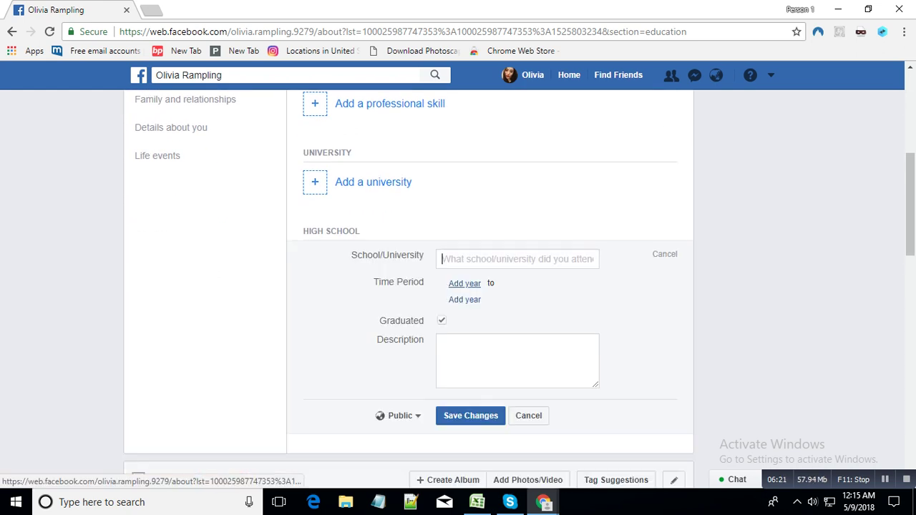
pyautogui.write('Navarre, Florida')
pyautogui.press('Down')
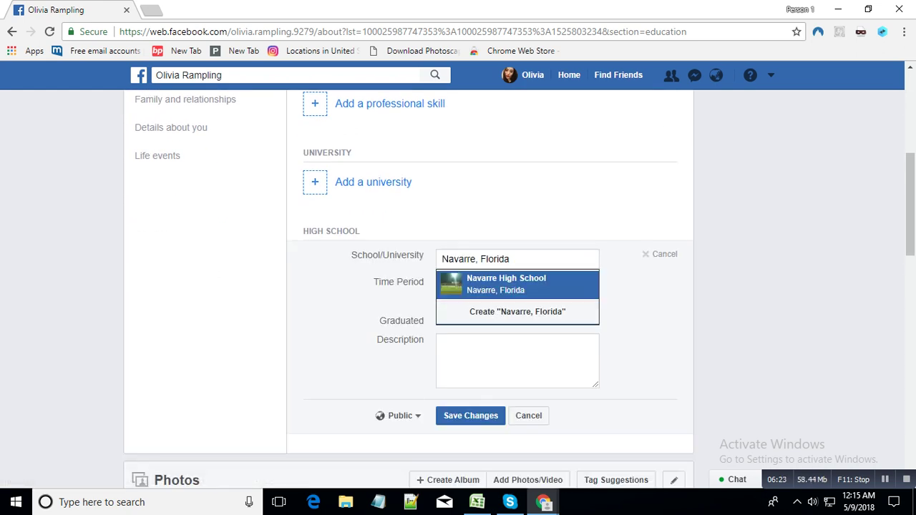
pyautogui.press('Return')
pyautogui.press('Return')
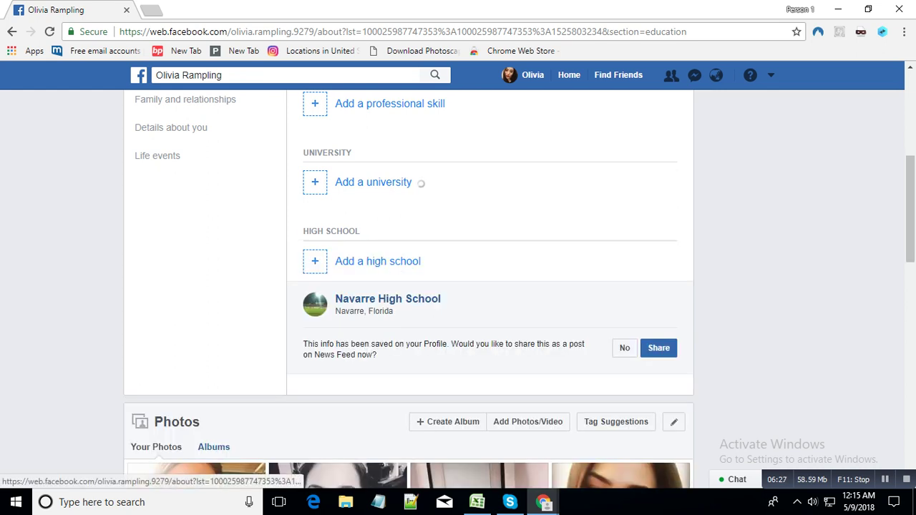
pyautogui.write('Navarre, Florida')
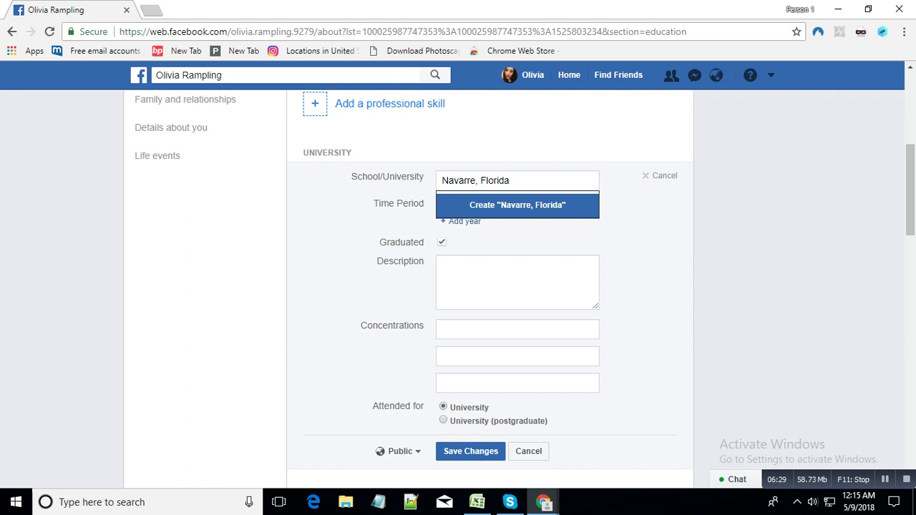
pyautogui.press('BackSpace')
pyautogui.press('BackSpace')
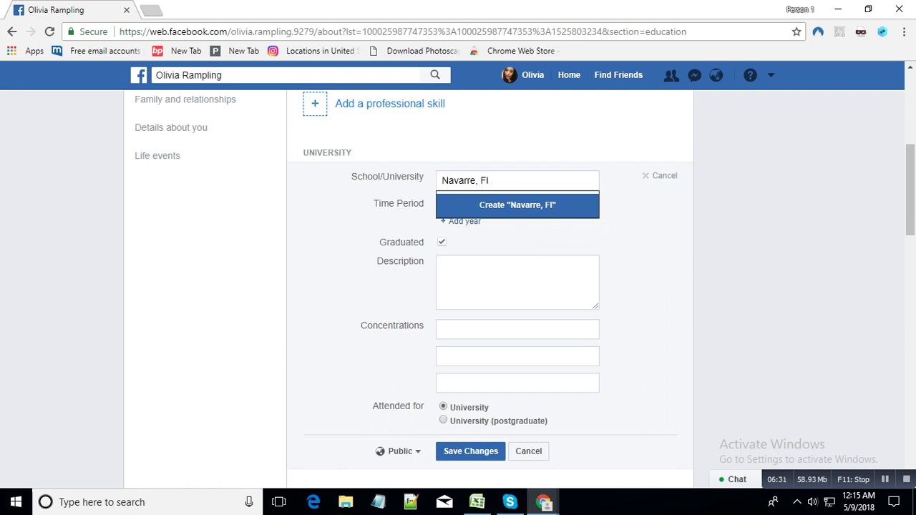
pyautogui.press('BackSpace')
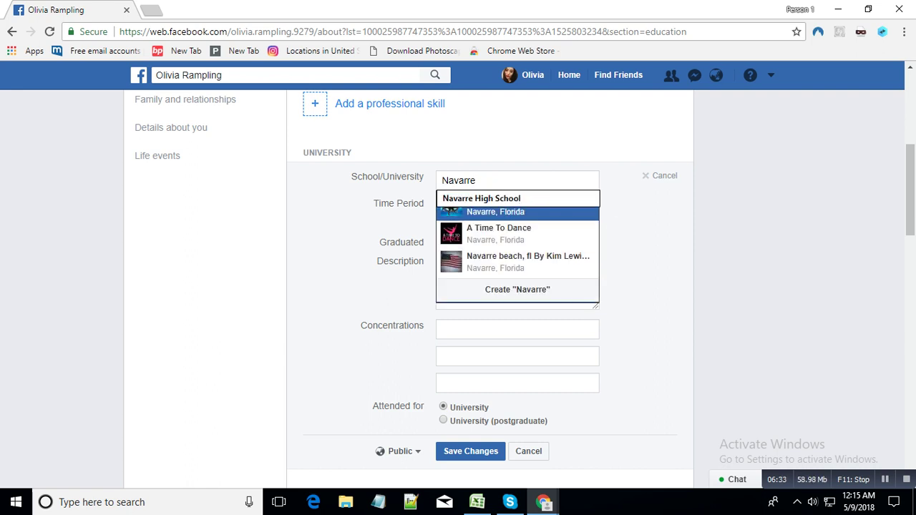
pyautogui.press('Down')
pyautogui.press('Return')
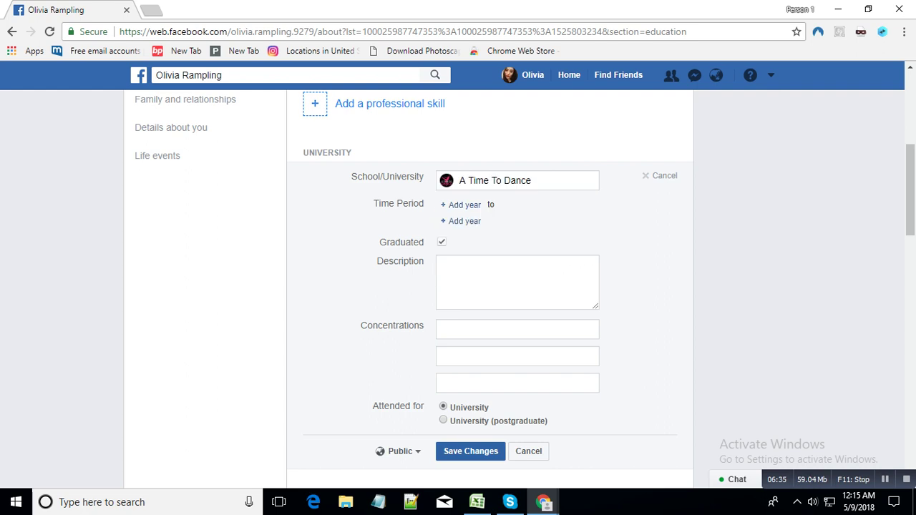
pyautogui.press('Return')
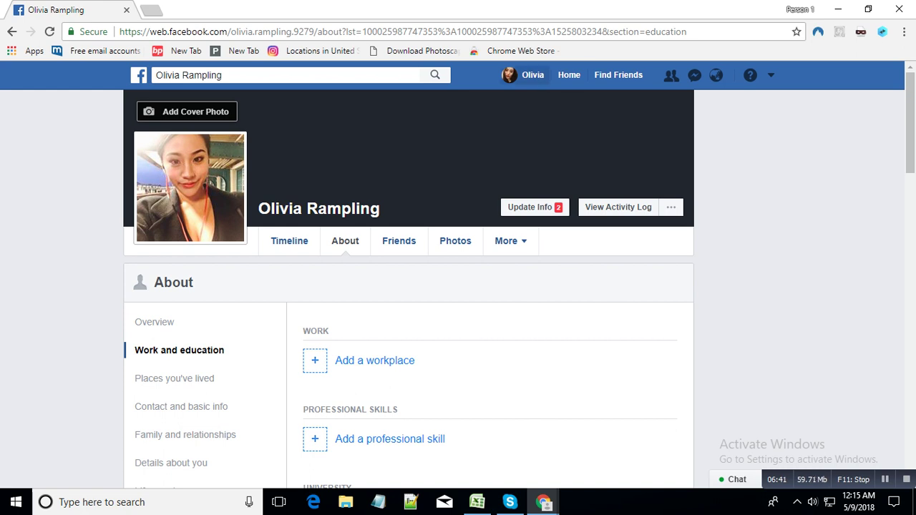
# - Return to the profile Timeline, copy its web address, and switch to the facebook workbook
pyautogui.click(532, 74)
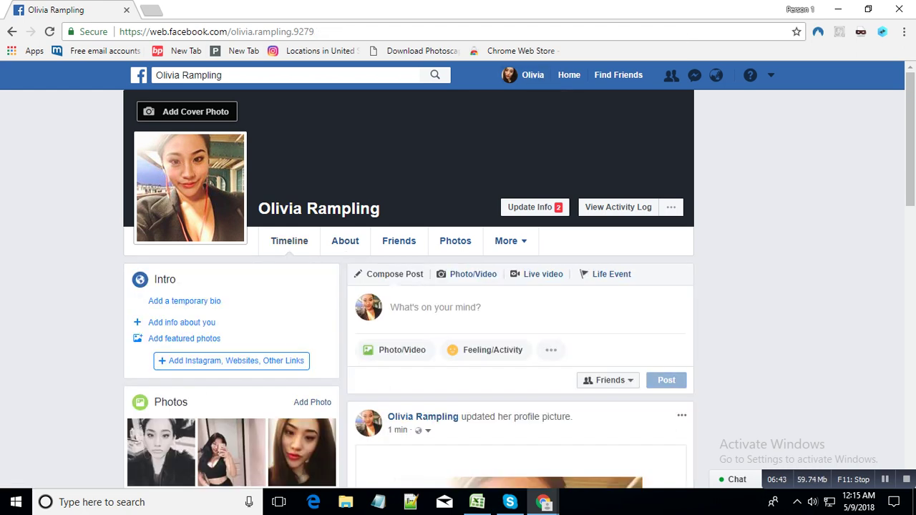
pyautogui.click(255, 32)
pyautogui.rightClick(255, 31)
pyautogui.click(275, 80)
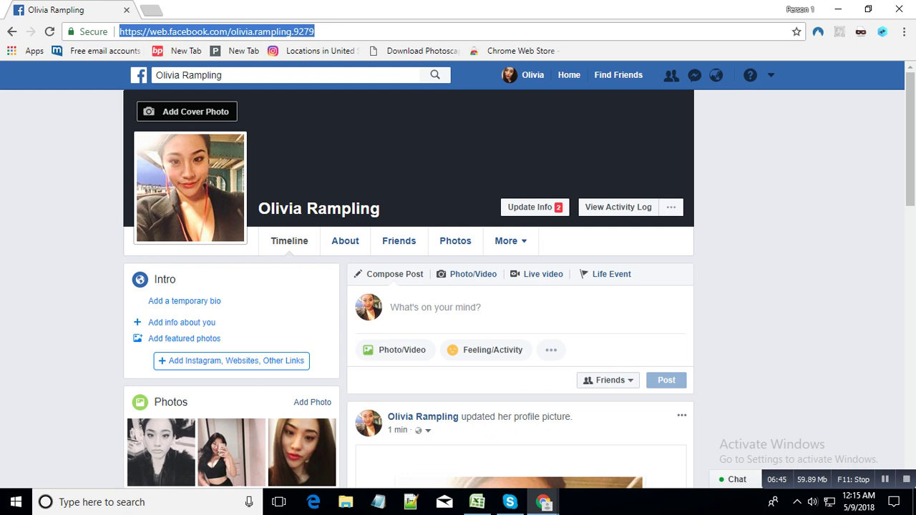
pyautogui.hotkey('alt', 'Tab')
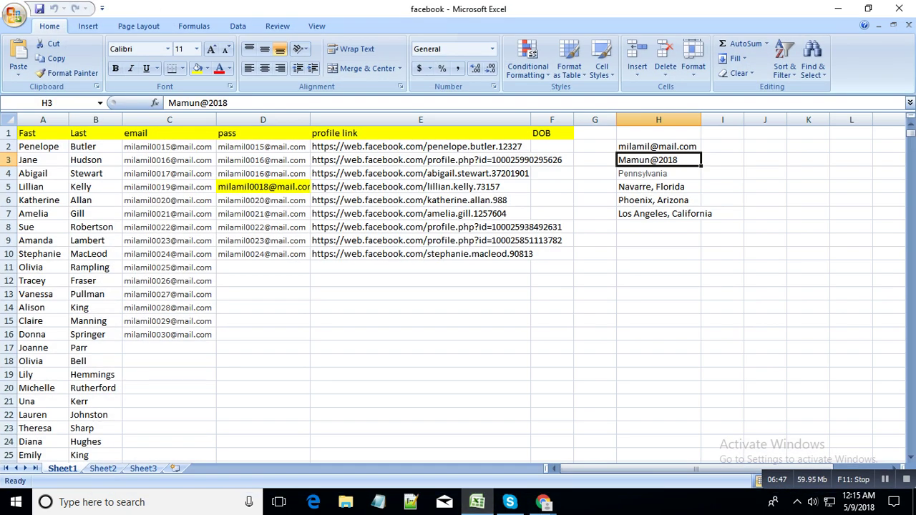
# - Put the profile link in E11 and copy the C11 email into D11
pyautogui.click(420, 267)
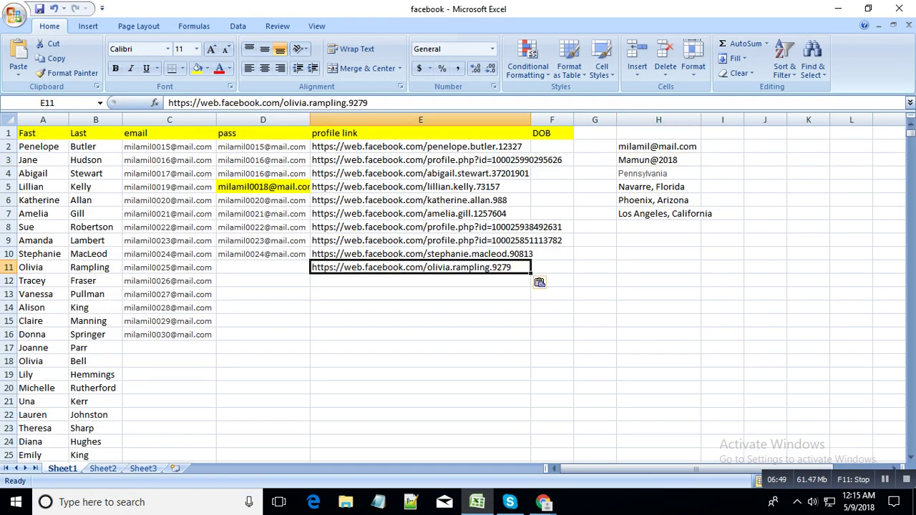
pyautogui.click(169, 267)
pyautogui.hotkey('ctrl', 'c')
pyautogui.click(262, 267)
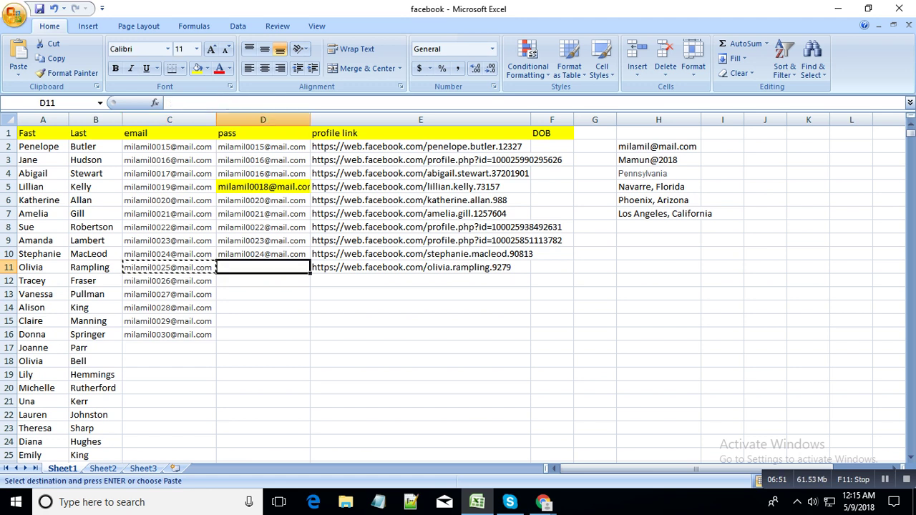
pyautogui.hotkey('ctrl', 'v')
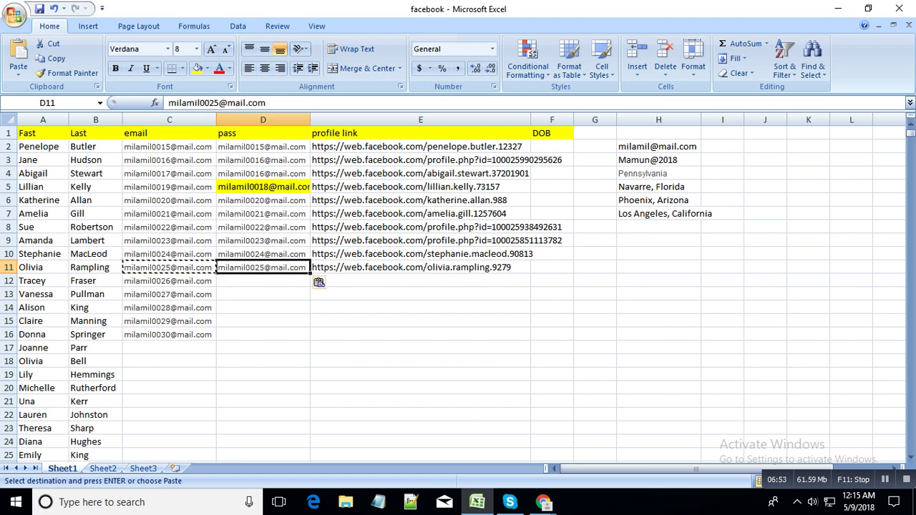
pyautogui.press('Escape')
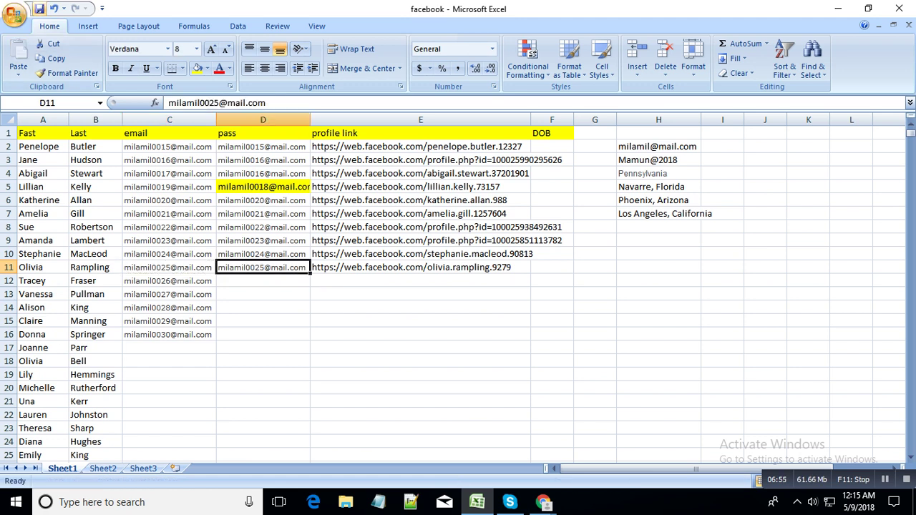
pyautogui.hotkey('alt', 'Tab')
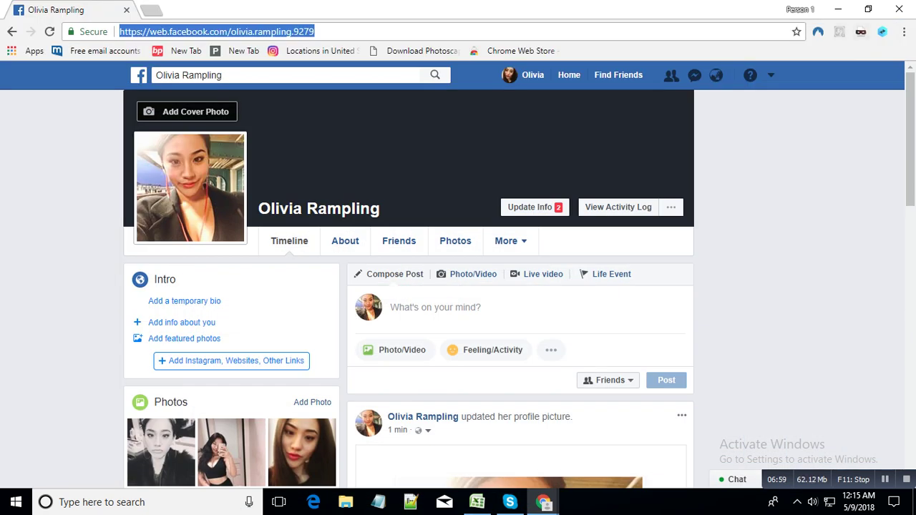
# - Log out of Facebook, close its tab, and clear the browsing data
pyautogui.click(770, 75)
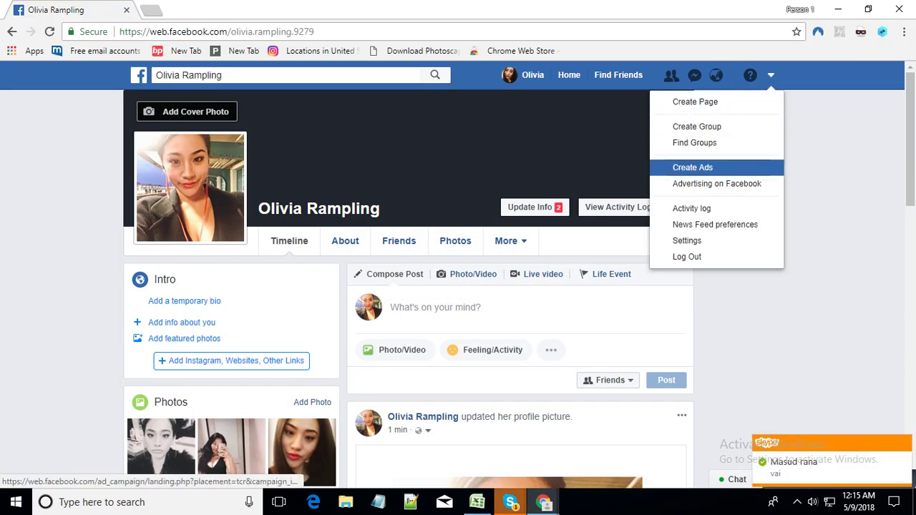
pyautogui.click(687, 256)
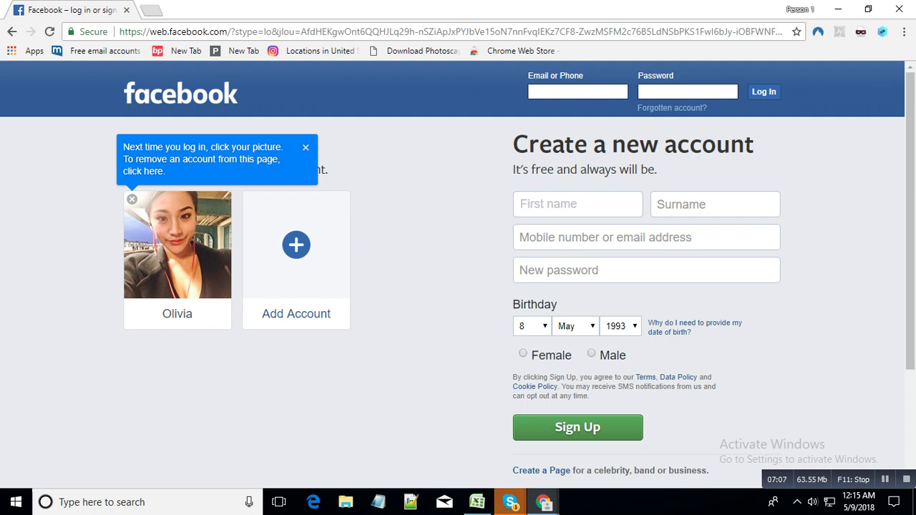
pyautogui.click(151, 10)
pyautogui.click(126, 10)
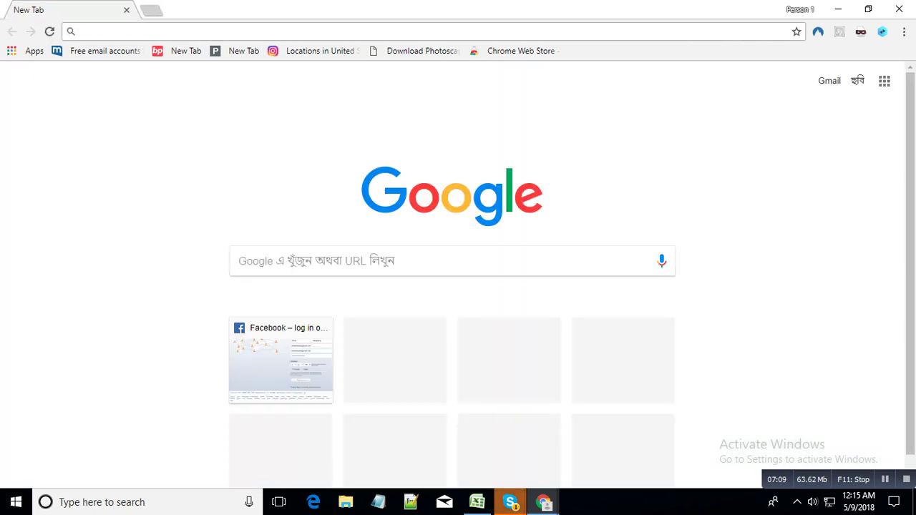
pyautogui.hotkey('ctrl', 'shift', 'Delete')
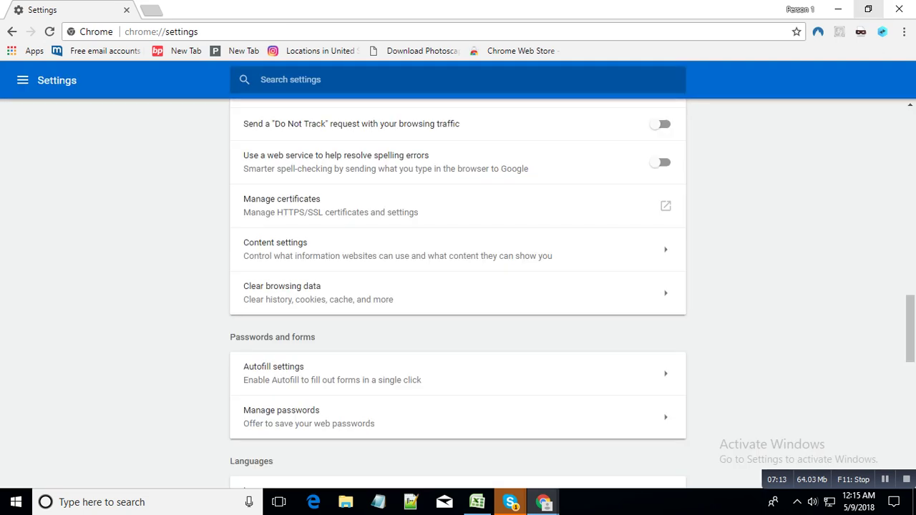
pyautogui.hotkey('alt', 'Tab')
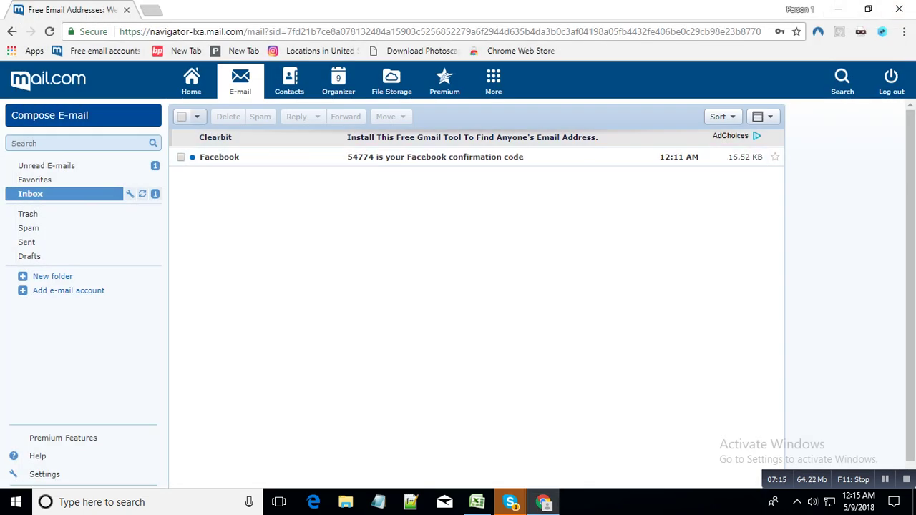
# - Delete all messages in the mail.com inbox and minimize the mail window
pyautogui.click(196, 116)
pyautogui.click(188, 149)
pyautogui.click(228, 117)
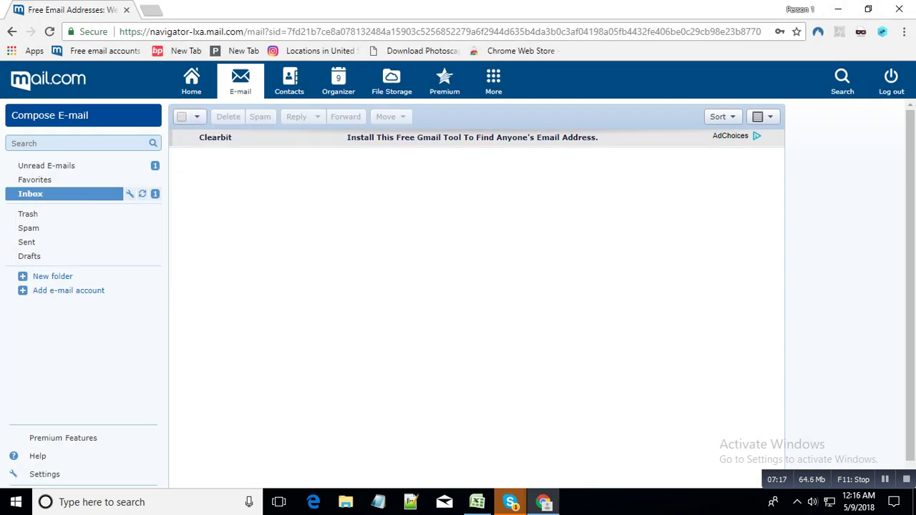
pyautogui.click(837, 10)
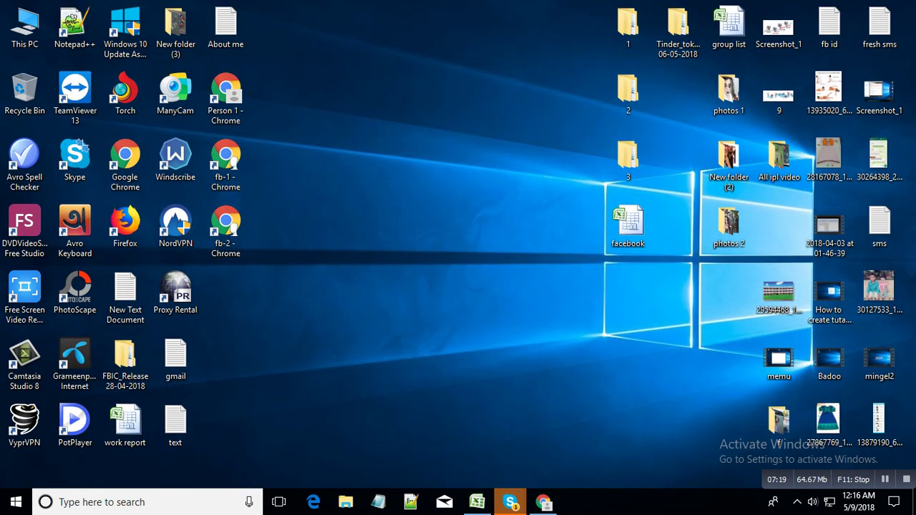
# - Open the Grameenphone Internet connection manager from the hidden notification-area icons
pyautogui.click(797, 502)
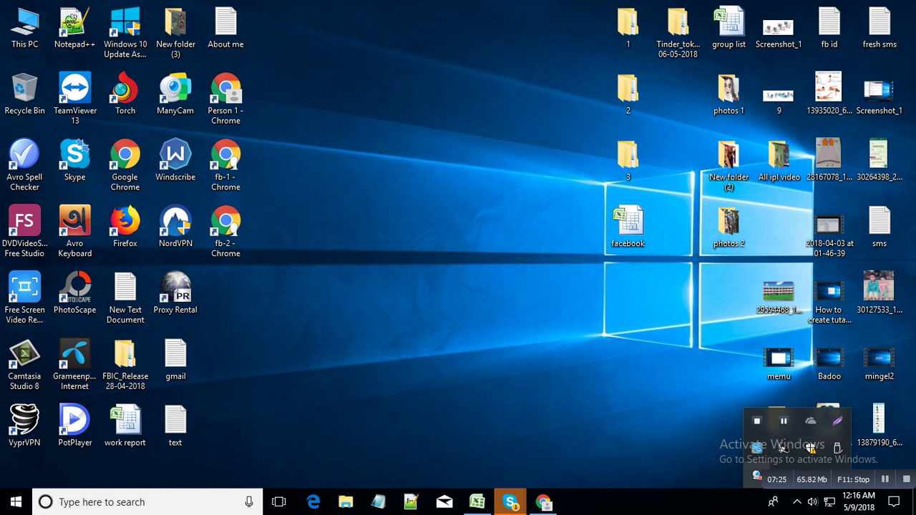
pyautogui.click(810, 447)
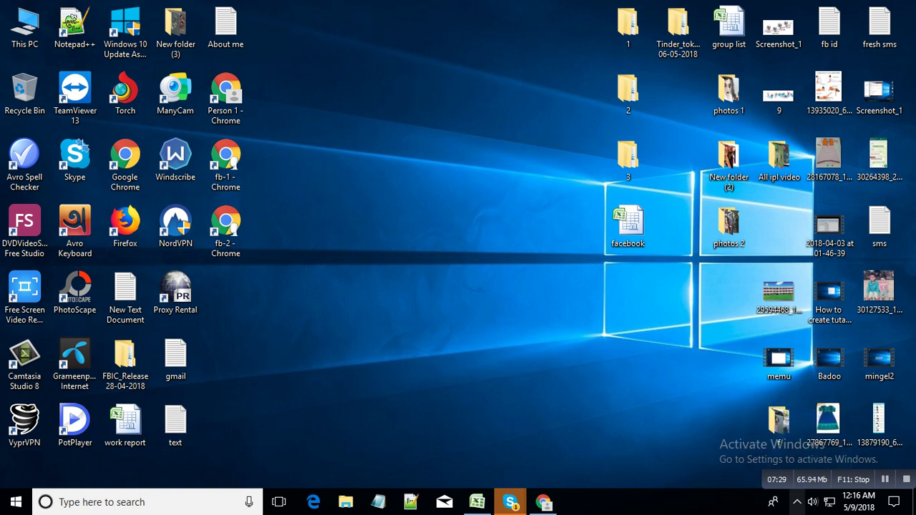
pyautogui.click(797, 501)
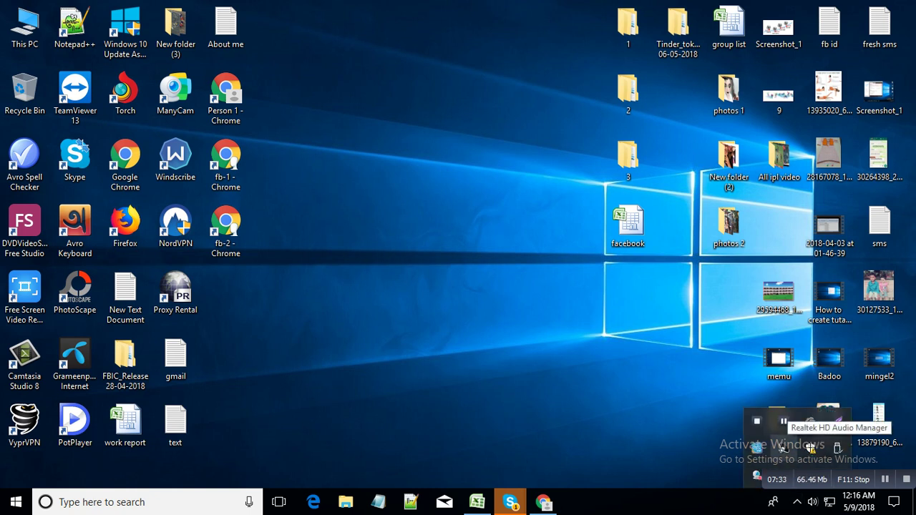
pyautogui.click(784, 421)
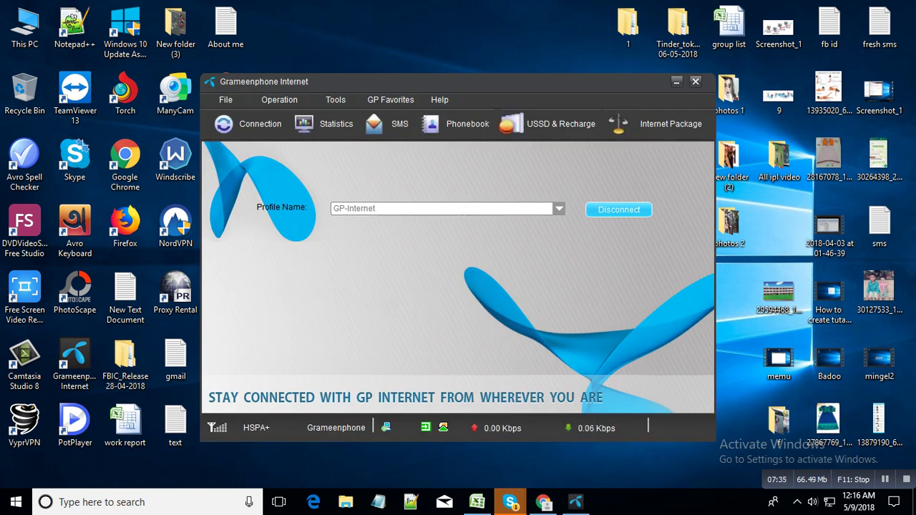
# - Disconnect and reconnect the GP-Internet connection, refresh the desktop, and minimize the manager
pyautogui.click(796, 501)
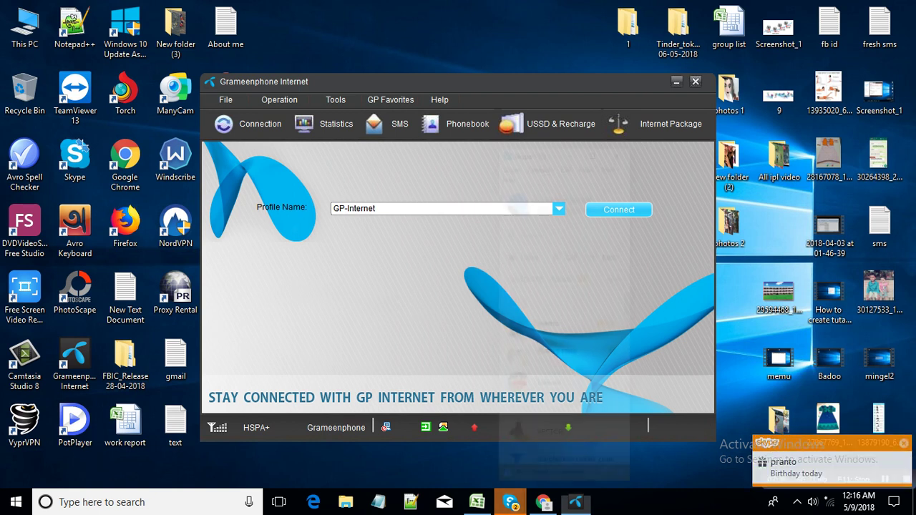
pyautogui.click(643, 56)
pyautogui.rightClick(469, 52)
pyautogui.click(501, 90)
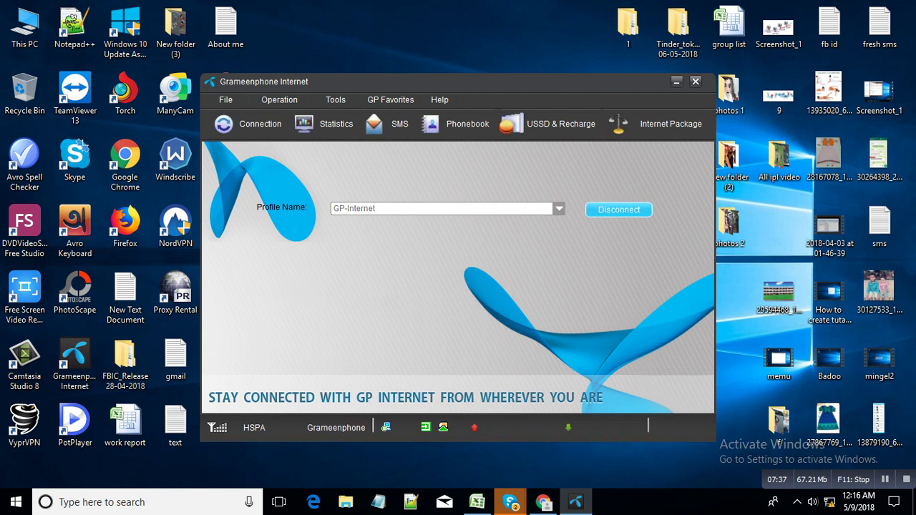
pyautogui.click(676, 81)
# - Close the Grameenphone portal page that opened, minimize the browser, and refresh the desktop
pyautogui.rightClick(487, 210)
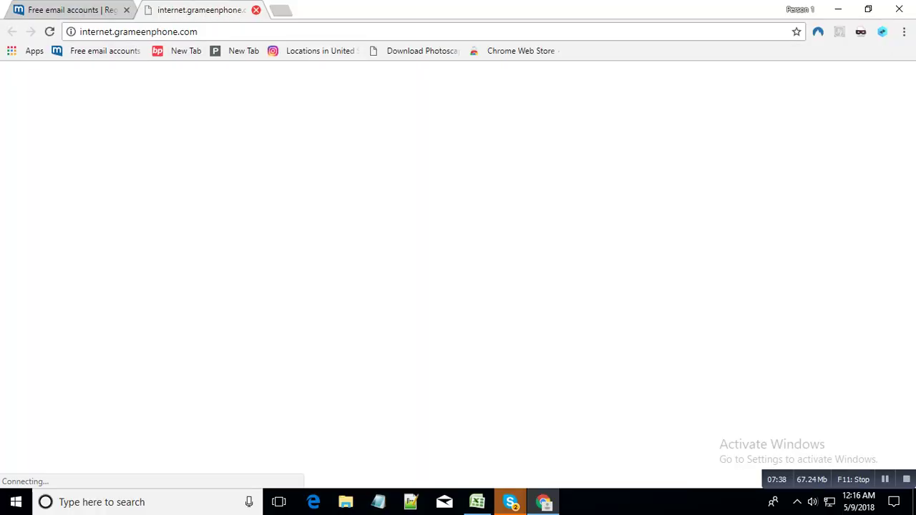
pyautogui.click(255, 10)
pyautogui.click(838, 9)
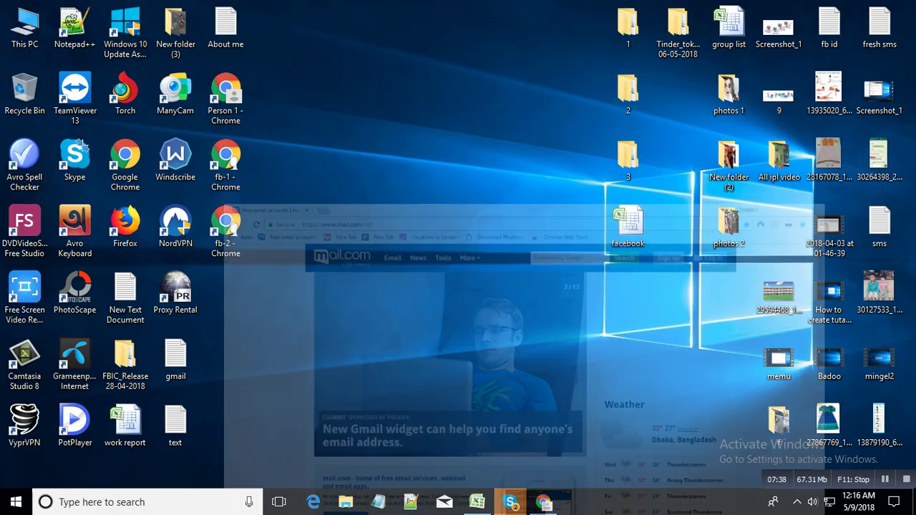
pyautogui.rightClick(439, 188)
pyautogui.click(465, 230)
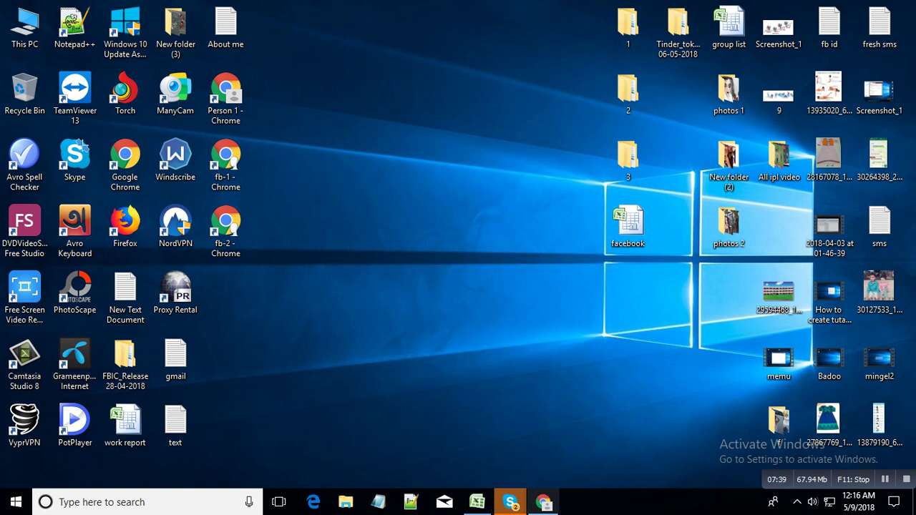
# - Copy the email address from cell H2 of the facebook workbook and return to mail.com
pyautogui.click(544, 503)
pyautogui.click(477, 502)
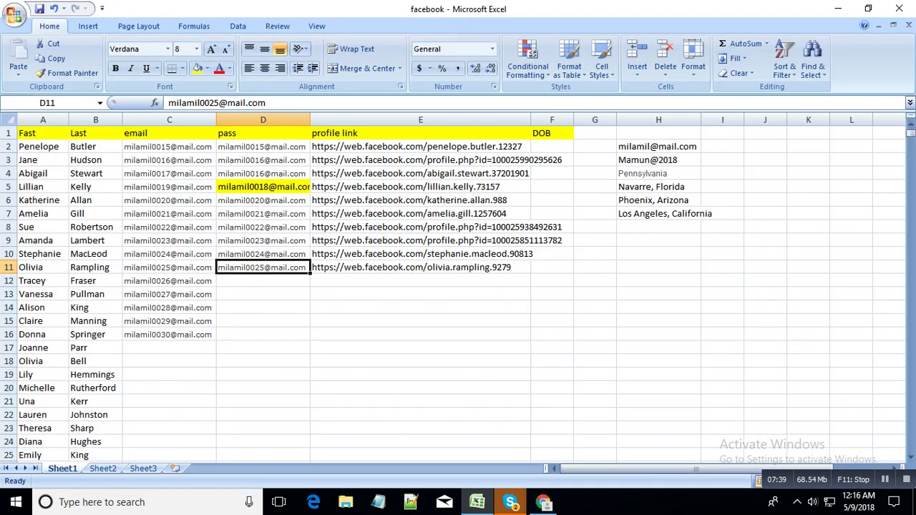
pyautogui.click(658, 146)
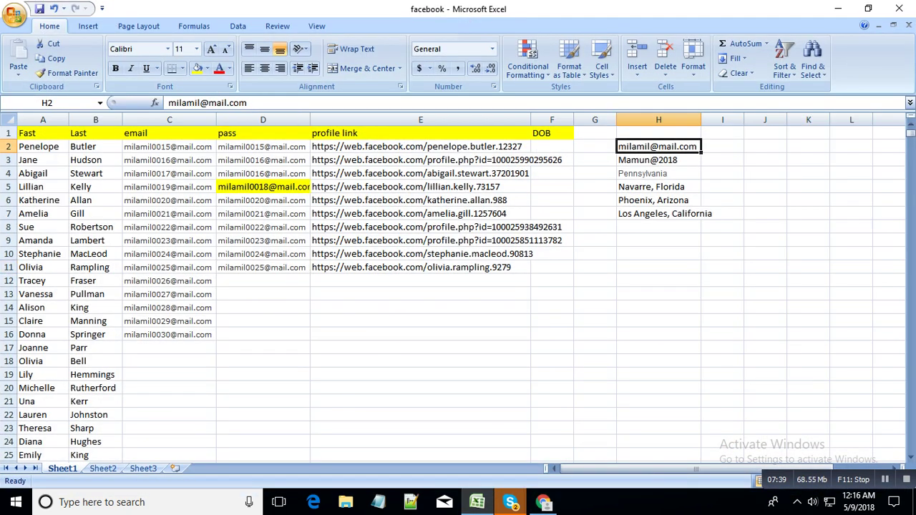
pyautogui.hotkey('ctrl', 'c')
pyautogui.click(543, 502)
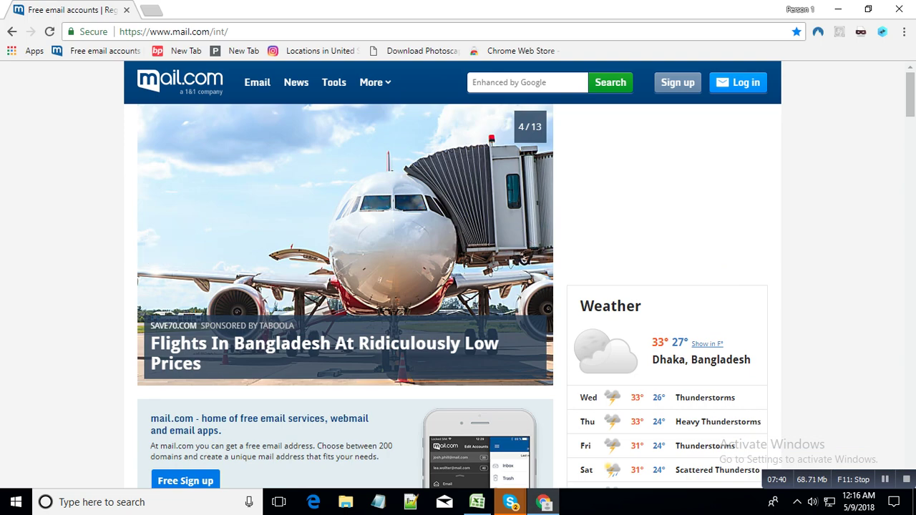
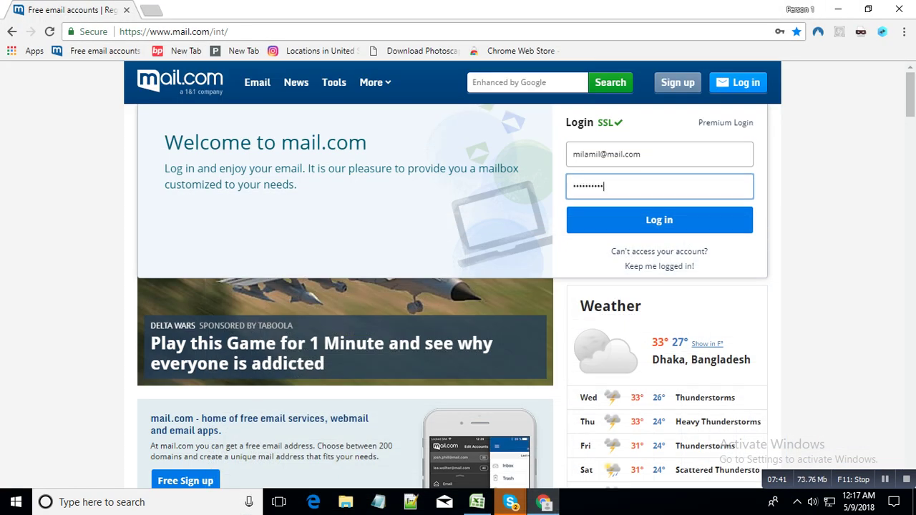
# - Log in to mail.com, view the e-mail inbox, and open a fresh Chrome window from the desktop
pyautogui.press('Tab')
pyautogui.press('Return')
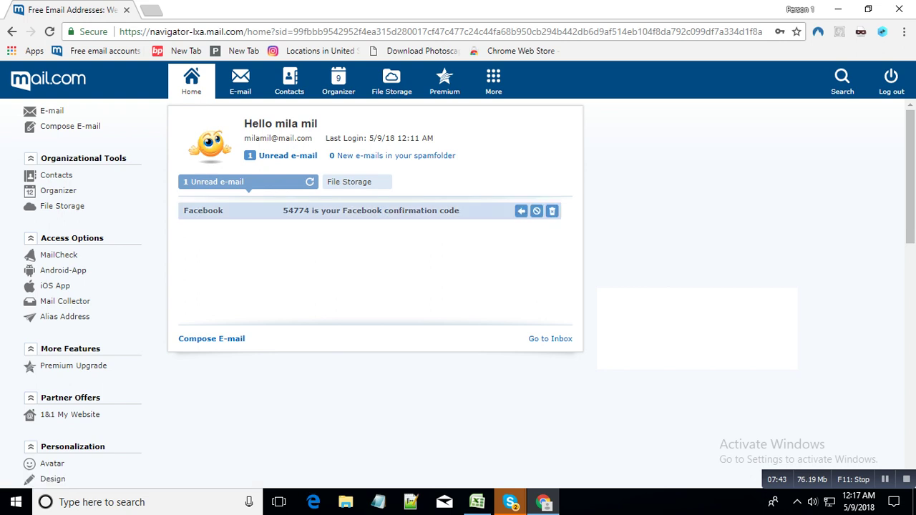
pyautogui.click(241, 83)
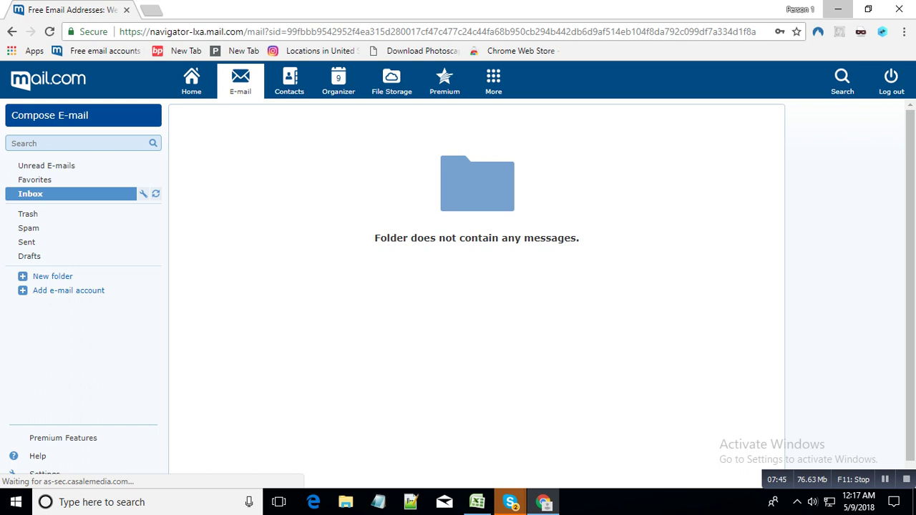
pyautogui.click(838, 9)
pyautogui.doubleClick(226, 97)
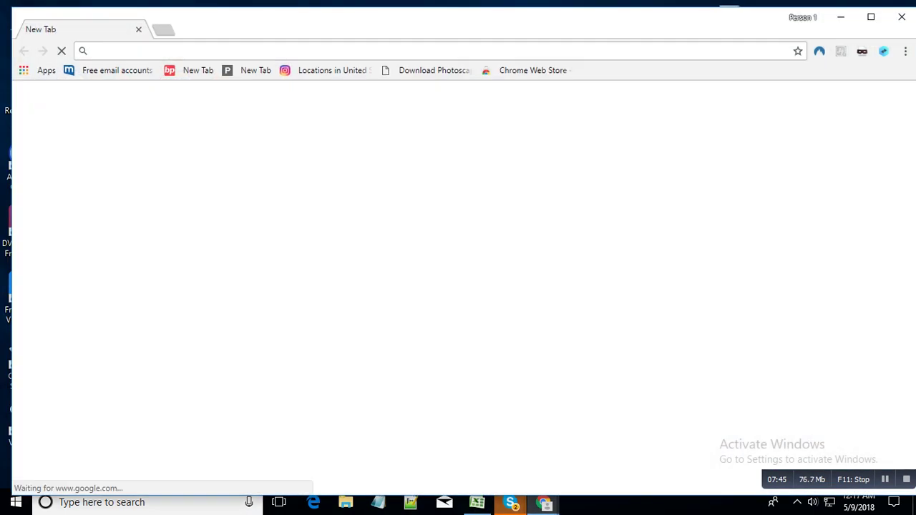
# - Load fb.com in the new browser window and maximise it
pyautogui.write('fb.com')
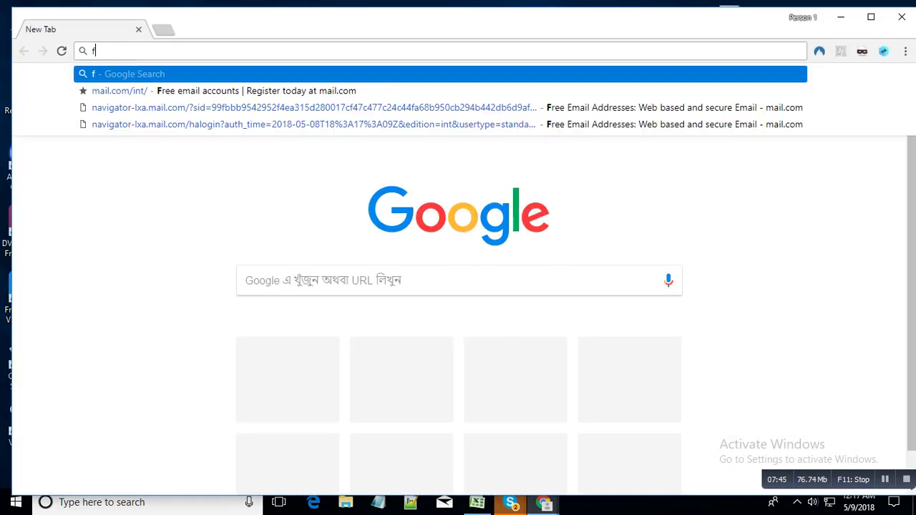
pyautogui.press('Return')
pyautogui.click(870, 16)
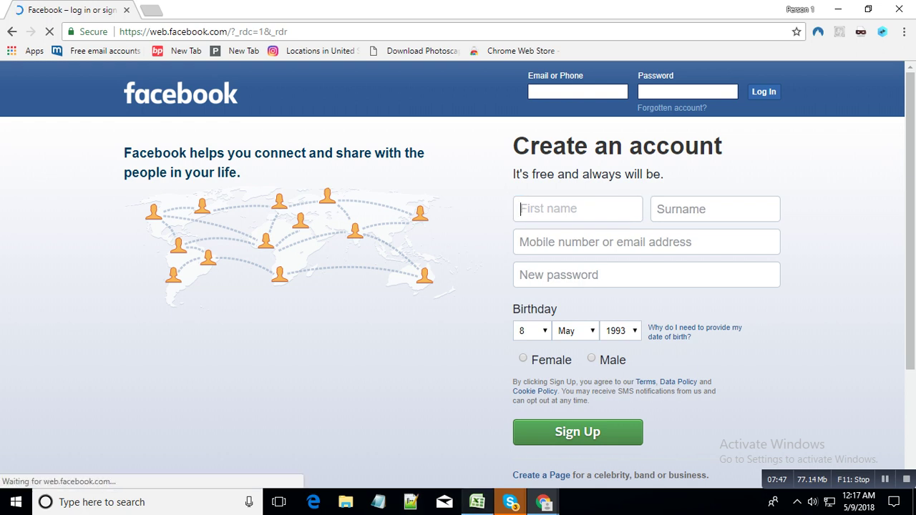
# - Fill First name and Surname on the sign-up form from the spreadsheet's A12:B12
pyautogui.click(476, 502)
pyautogui.moveTo(31, 281); pyautogui.dragTo(83, 281)
pyautogui.hotkey('ctrl', 'c')
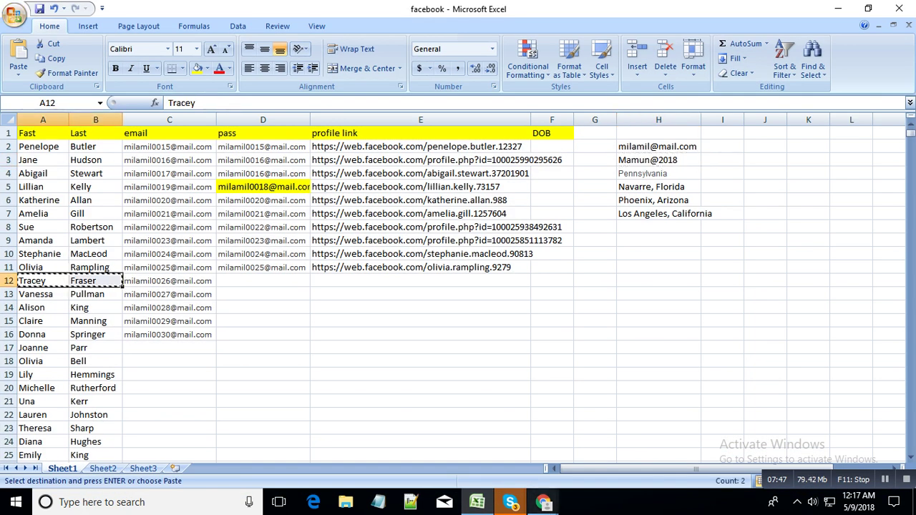
pyautogui.moveTo(543, 501)
pyautogui.click(613, 458)
pyautogui.click(578, 208)
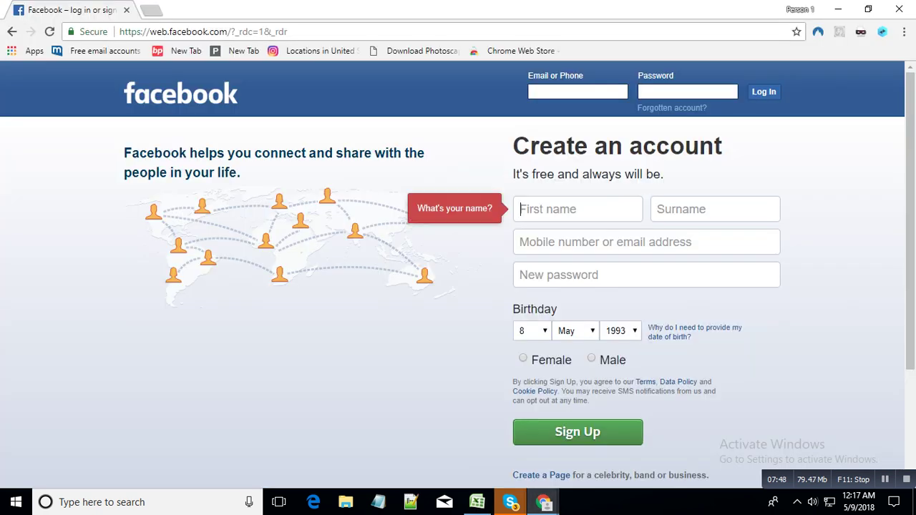
pyautogui.hotkey('ctrl', 'v')
pyautogui.hotkey('ctrl', 'shift', 'Left')
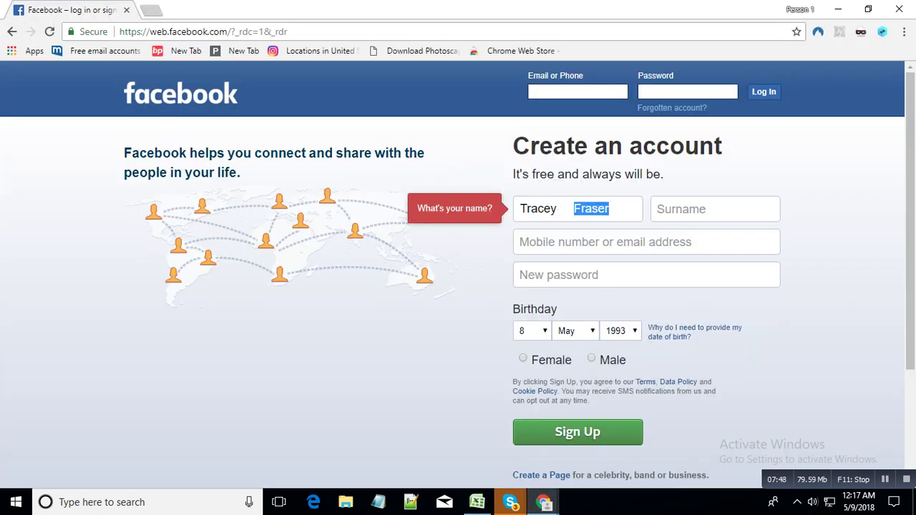
pyautogui.hotkey('ctrl', 'x')
pyautogui.press('Tab')
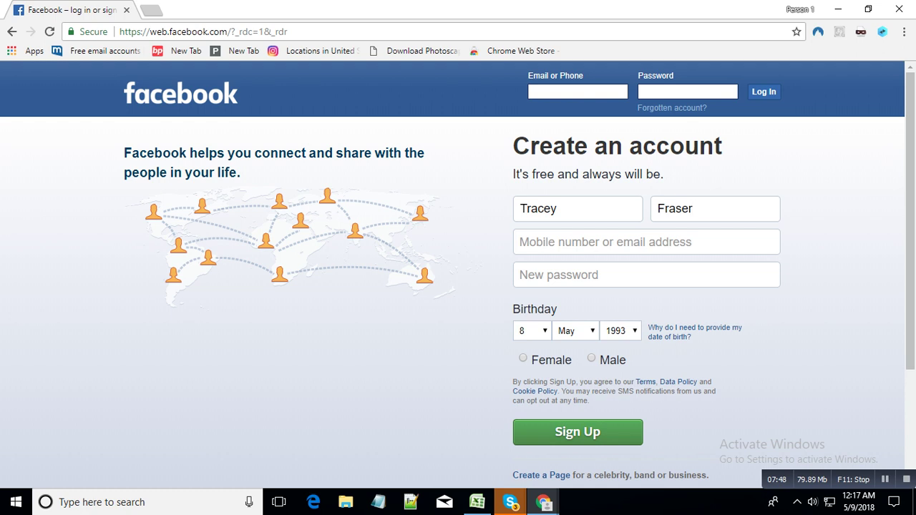
# - Enter the alias e-mail from C12 in both e-mail fields, plus the password
pyautogui.click(477, 502)
pyautogui.click(169, 280)
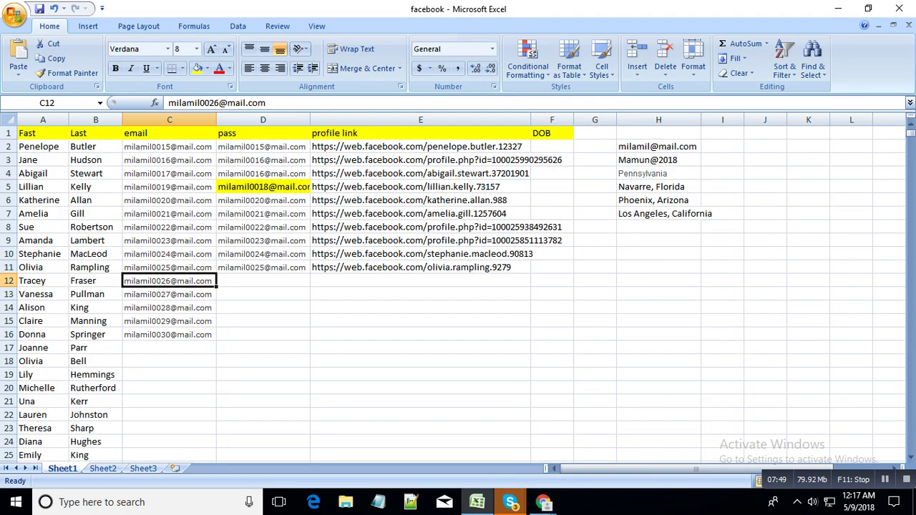
pyautogui.hotkey('ctrl', 'c')
pyautogui.moveTo(544, 502)
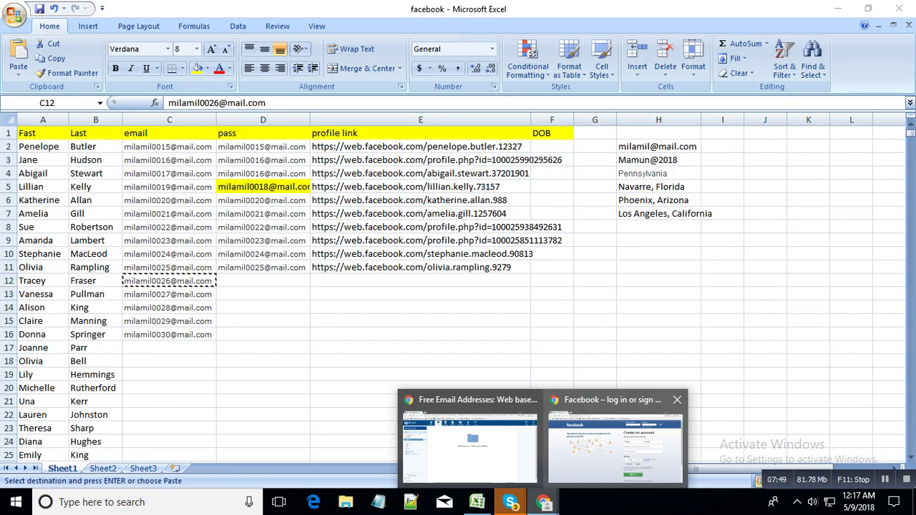
pyautogui.click(615, 440)
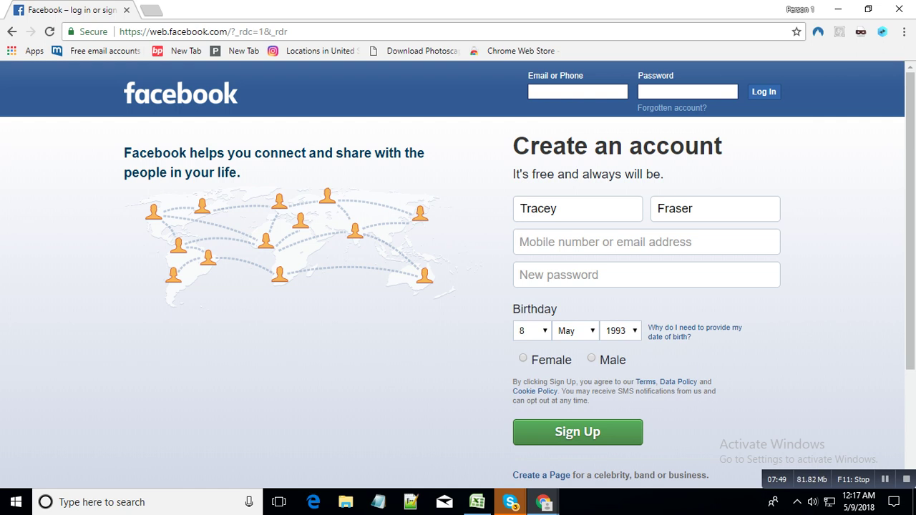
pyautogui.hotkey('ctrl', 'v')
pyautogui.hotkey('ctrl', 'v')
pyautogui.press('Tab')
pyautogui.hotkey('ctrl', 'v')
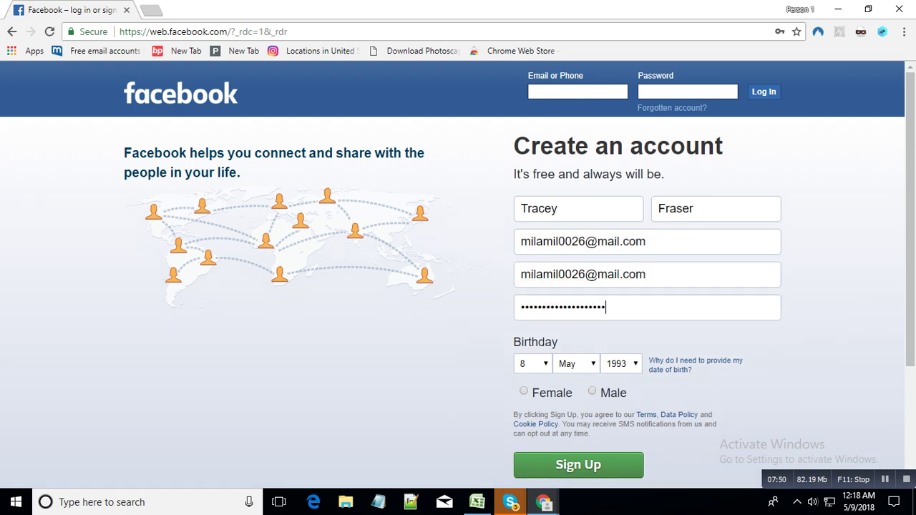
pyautogui.click(532, 363)
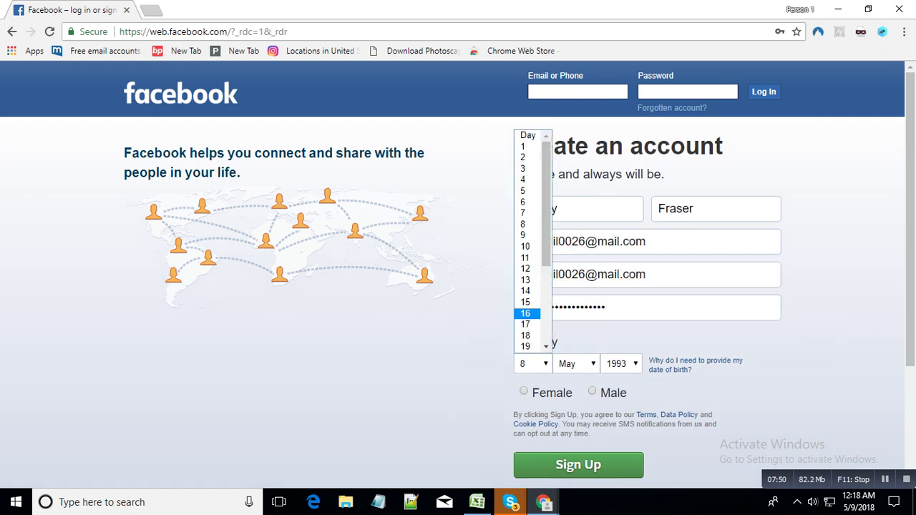
pyautogui.press('6')
pyautogui.press('Return')
pyautogui.click(576, 363)
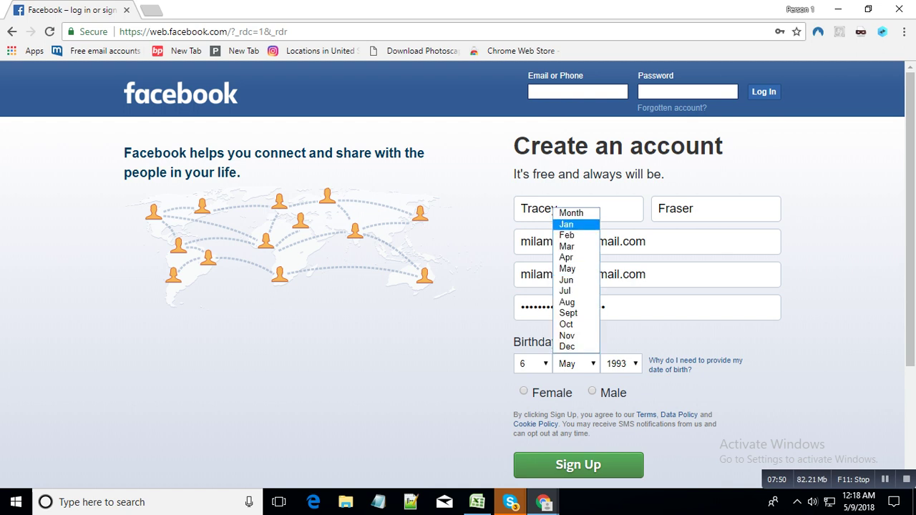
pyautogui.click(565, 236)
pyautogui.click(620, 363)
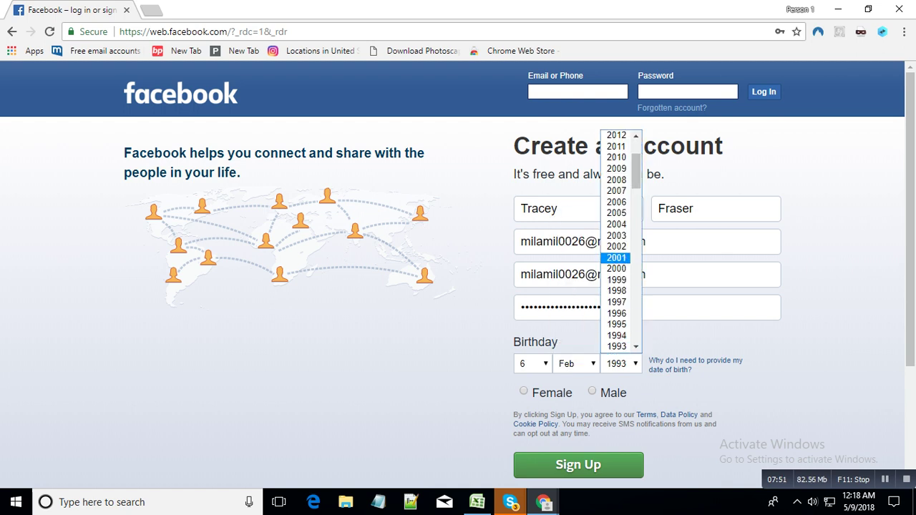
pyautogui.scroll(-4, 616, 314)
pyautogui.click(616, 247)
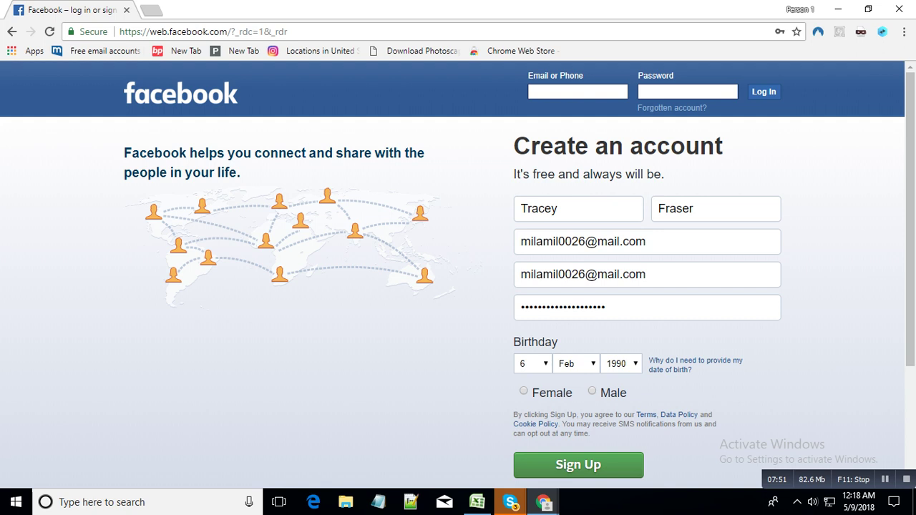
pyautogui.scroll(-1, 458, 287)
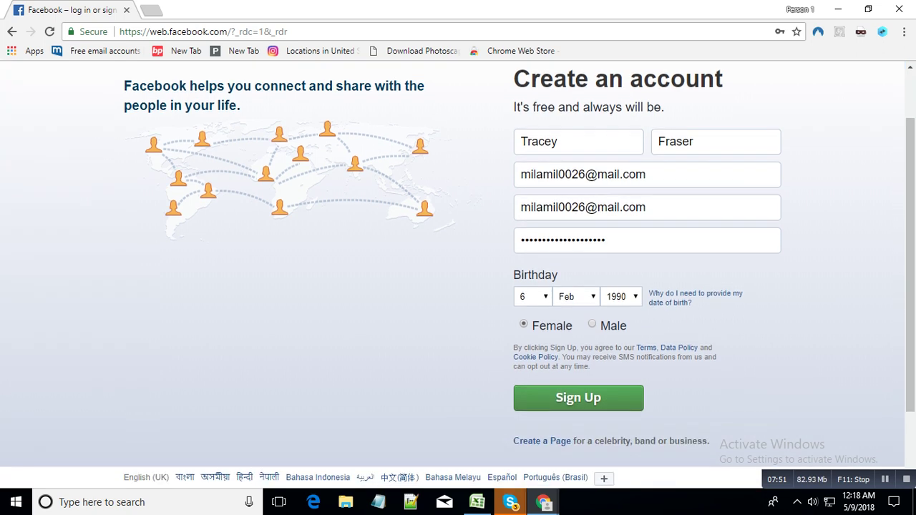
pyautogui.click(578, 398)
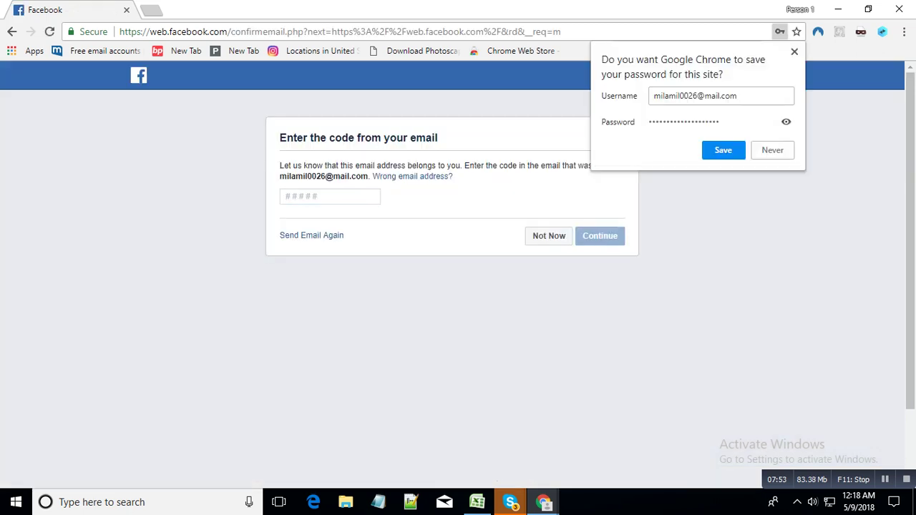
# - Enter the confirmation code from the mail.com inbox on Facebook and acknowledge the confirmation
pyautogui.moveTo(543, 501)
pyautogui.click(469, 444)
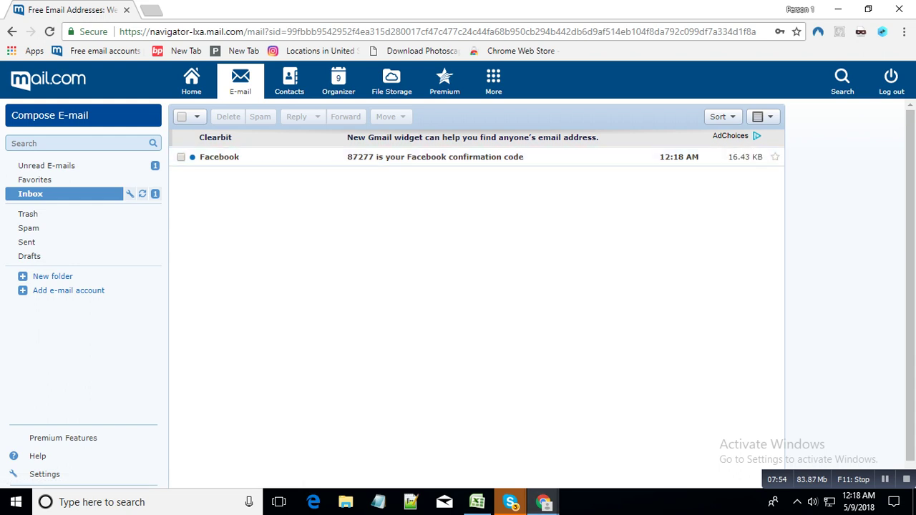
pyautogui.moveTo(544, 502)
pyautogui.click(620, 437)
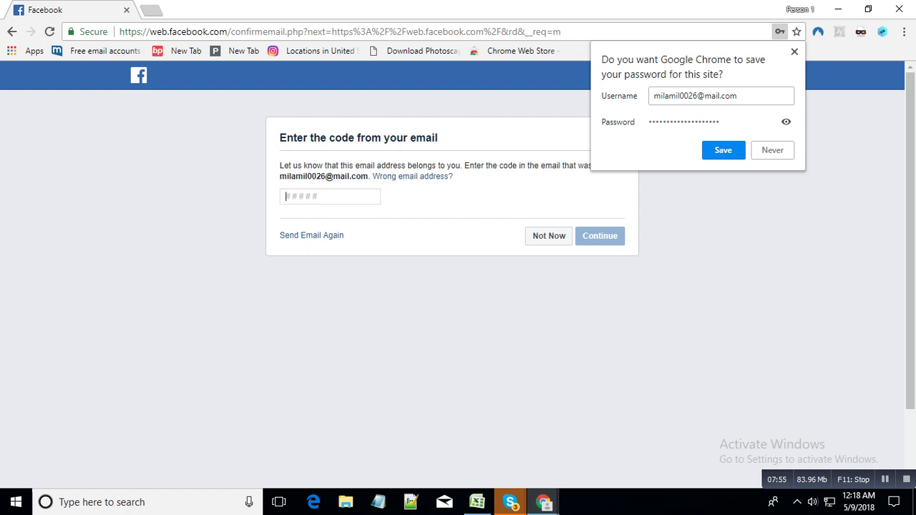
pyautogui.click(287, 196)
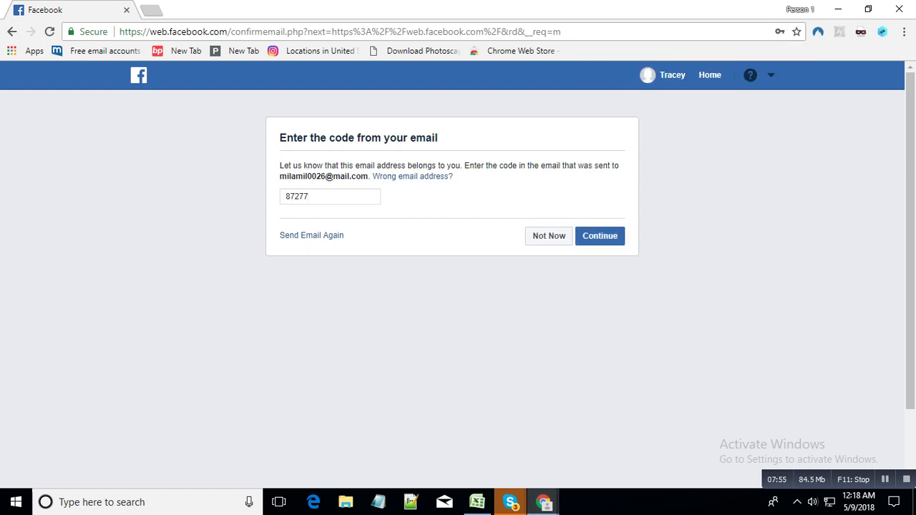
pyautogui.press('Return')
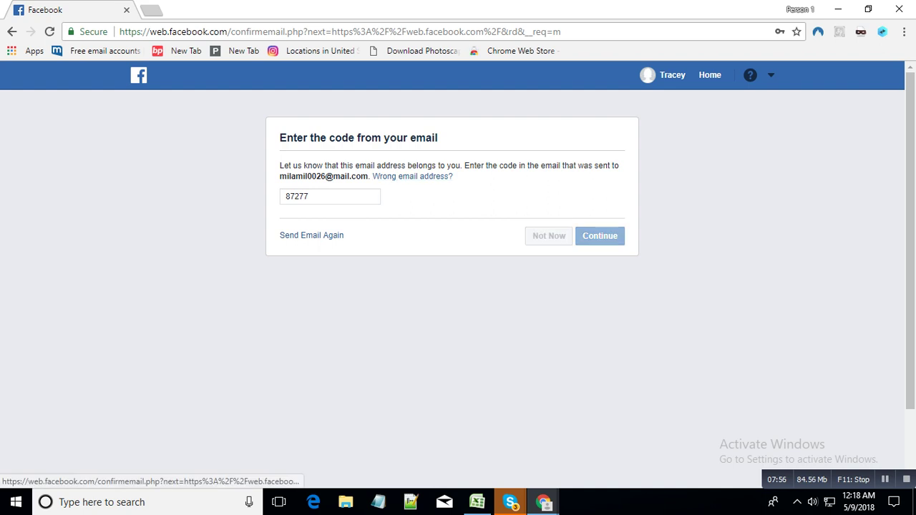
pyautogui.press('Return')
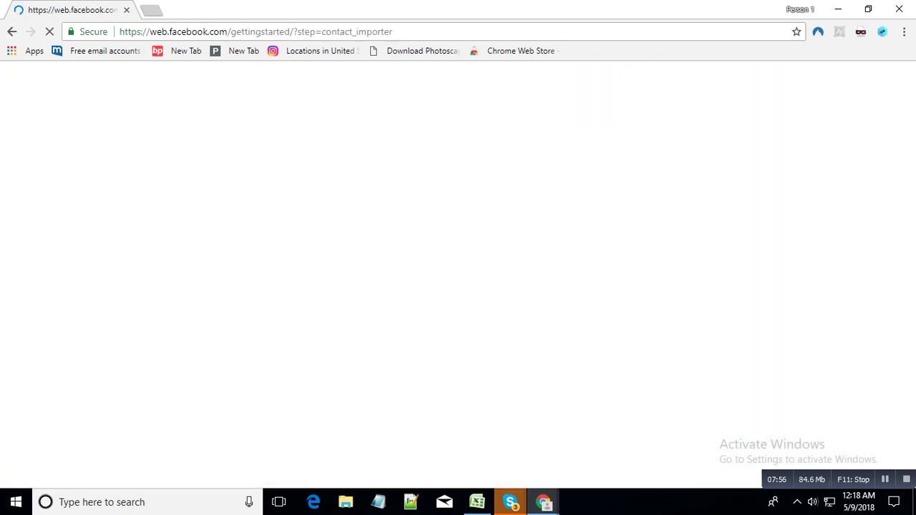
# - Skip the getting-started step and open the profile link in three new tabs
pyautogui.click(671, 423)
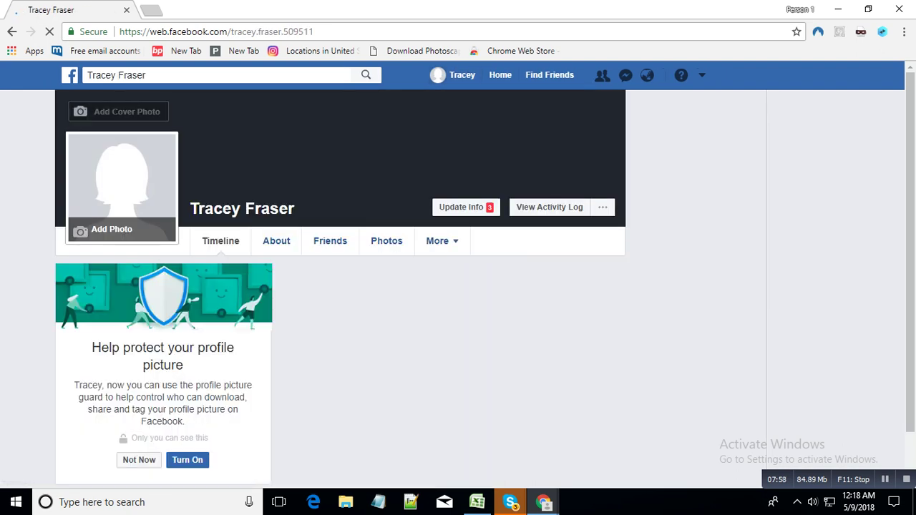
pyautogui.rightClick(452, 74)
pyautogui.click(491, 85)
pyautogui.rightClick(461, 75)
pyautogui.click(500, 85)
pyautogui.rightClick(462, 75)
pyautogui.click(501, 84)
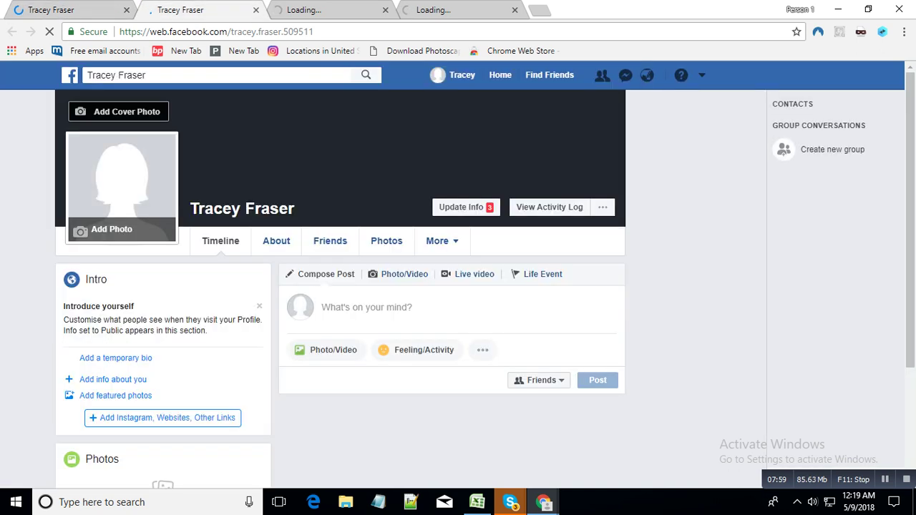
# - Go to a loaded profile tab and start adding a profile photo
pyautogui.hotkey('ctrl', 'Tab')
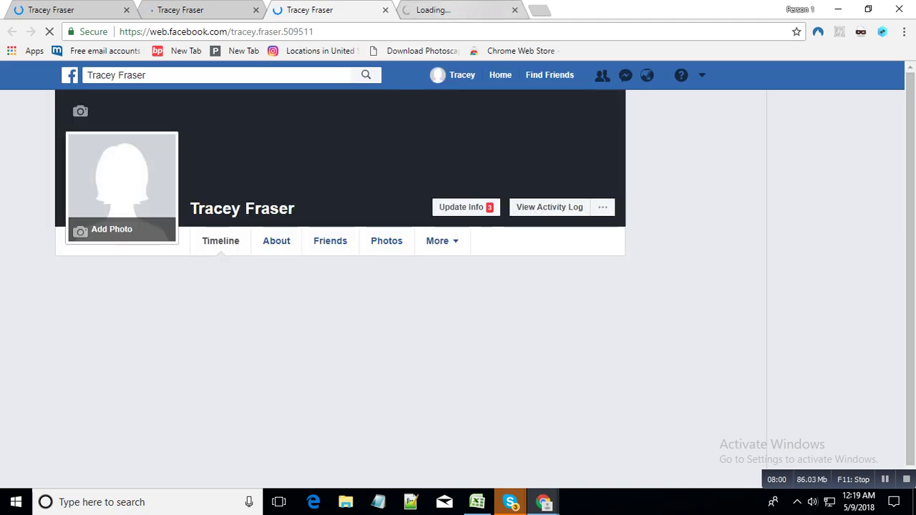
pyautogui.hotkey('ctrl', 'Tab')
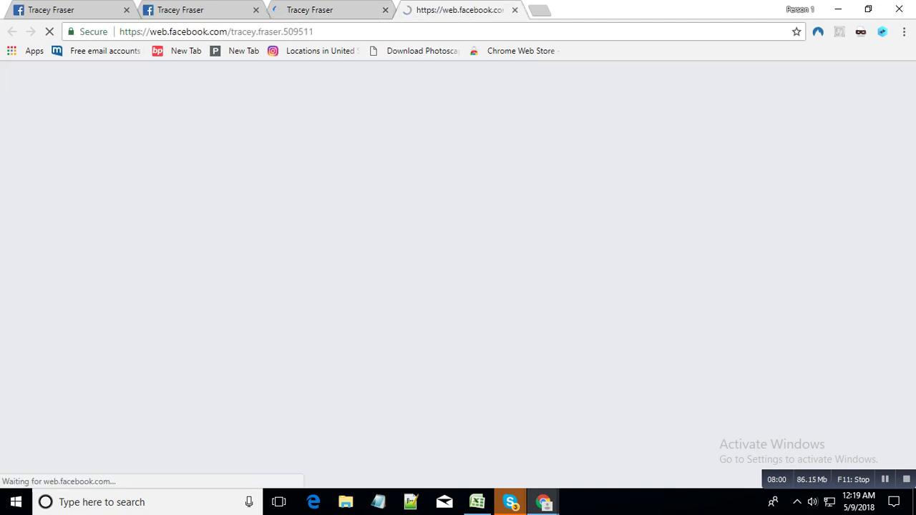
pyautogui.click(333, 11)
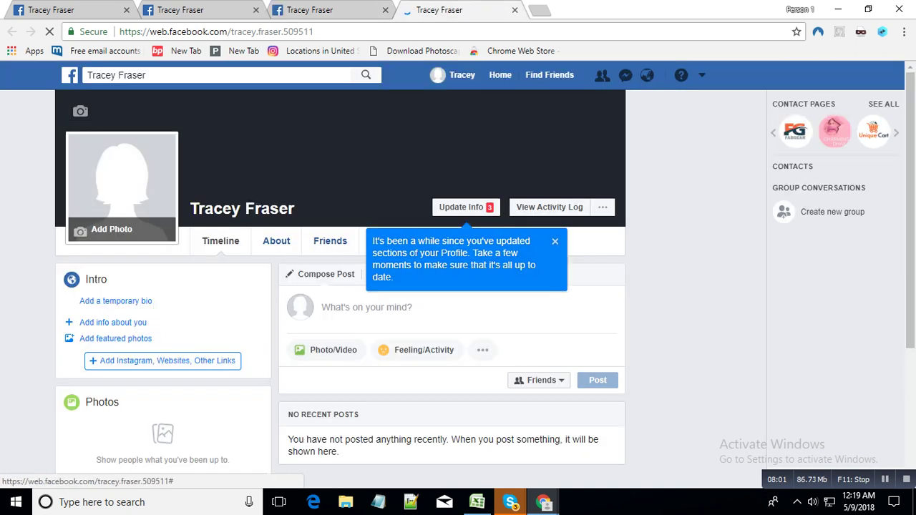
pyautogui.hotkey('ctrl', 'Tab')
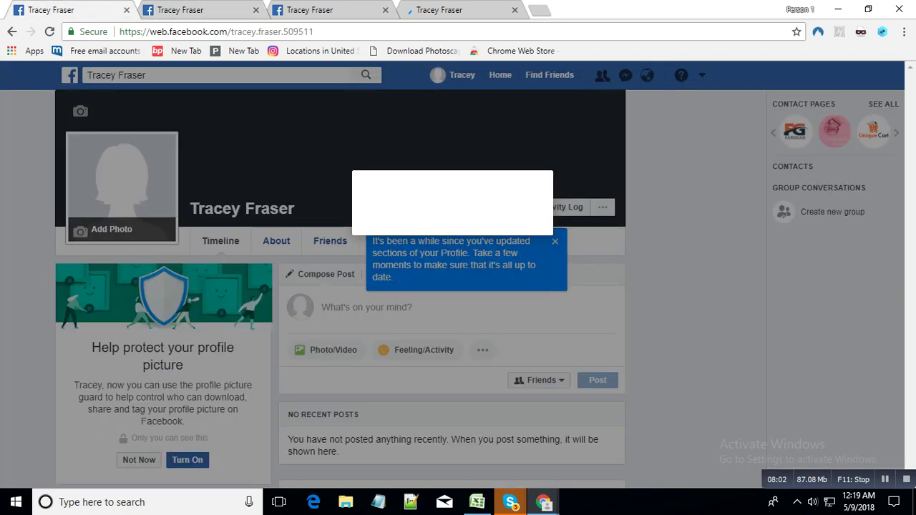
pyautogui.click(325, 153)
# - Upload image 18 and save it as the cropped profile picture
pyautogui.doubleClick(312, 187)
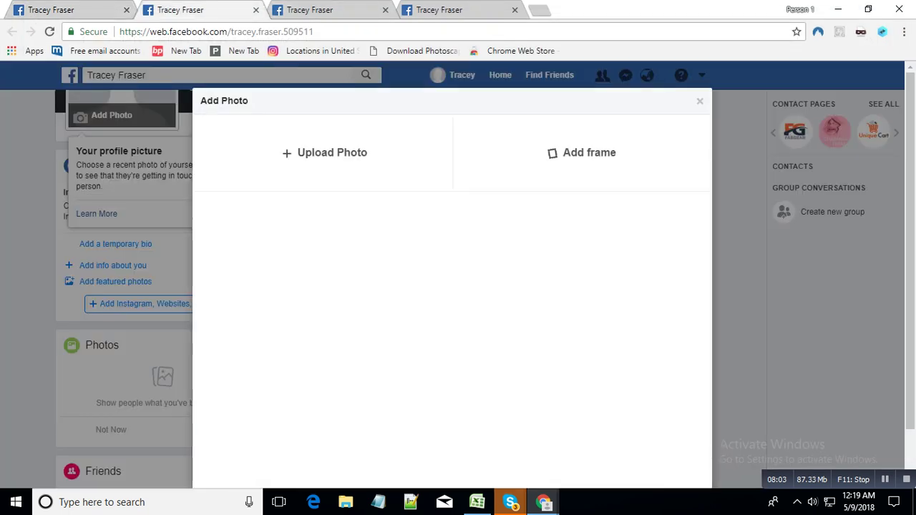
pyautogui.click(325, 153)
pyautogui.click(233, 102)
pyautogui.press('Return')
pyautogui.click(325, 153)
pyautogui.doubleClick(466, 182)
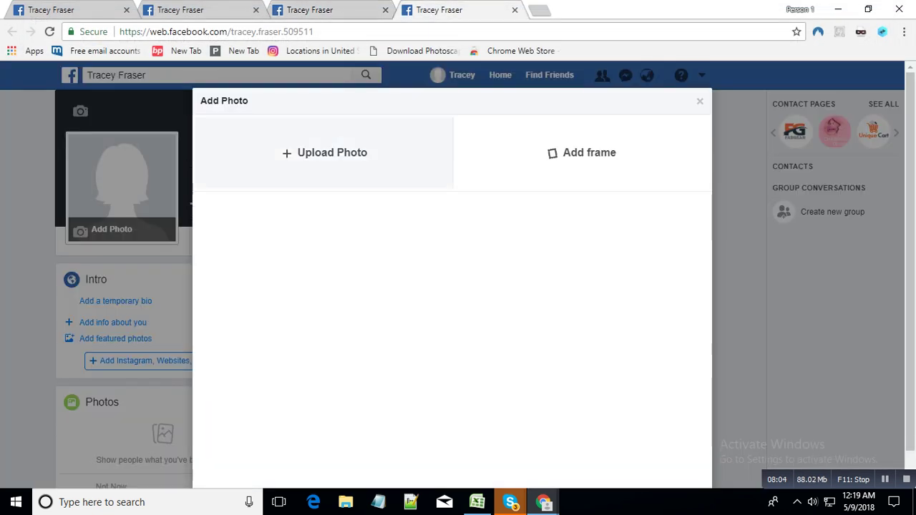
pyautogui.click(325, 152)
pyautogui.doubleClick(695, 182)
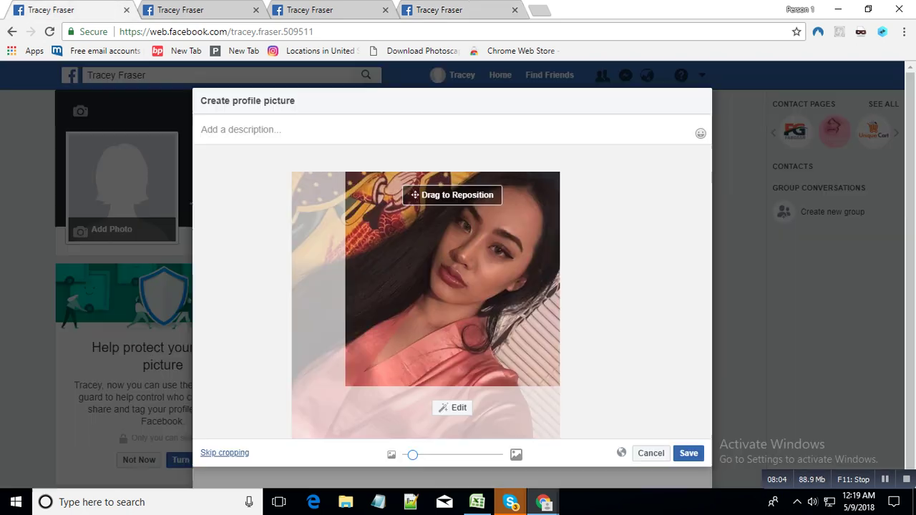
pyautogui.click(689, 453)
# - Cycle through the open profile tabs and close an extra one
pyautogui.hotkey('ctrl', 'Tab')
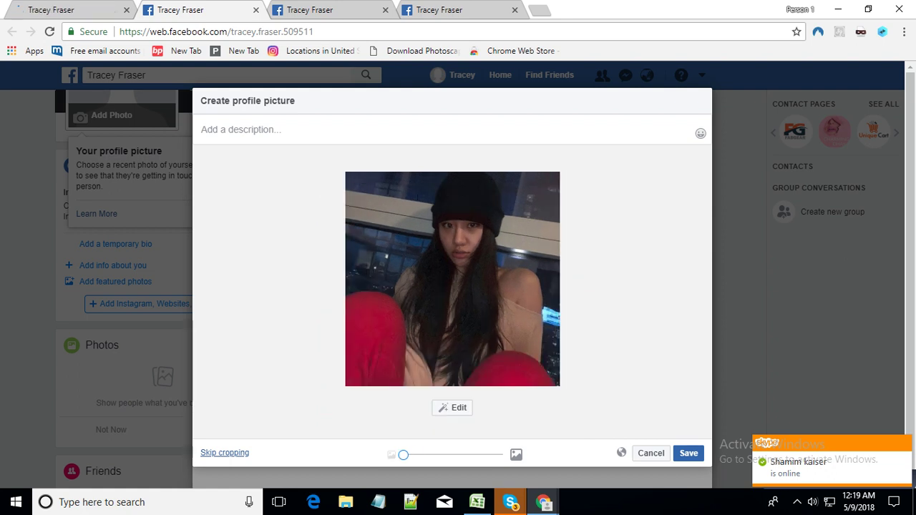
pyautogui.hotkey('ctrl', 'Tab')
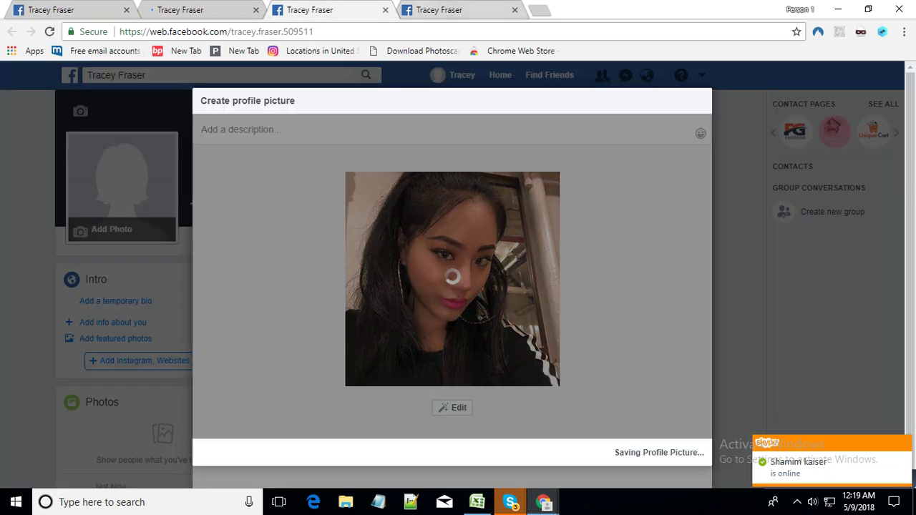
pyautogui.hotkey('ctrl', 'Tab')
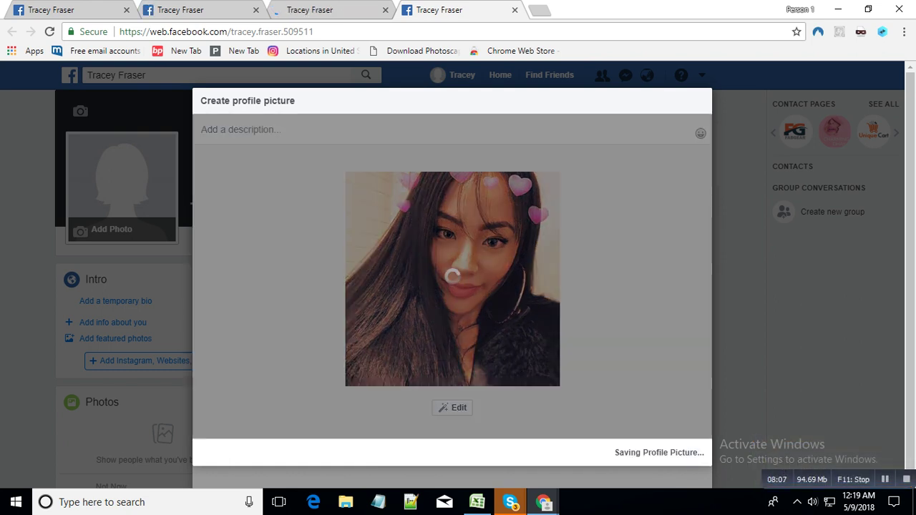
pyautogui.click(71, 10)
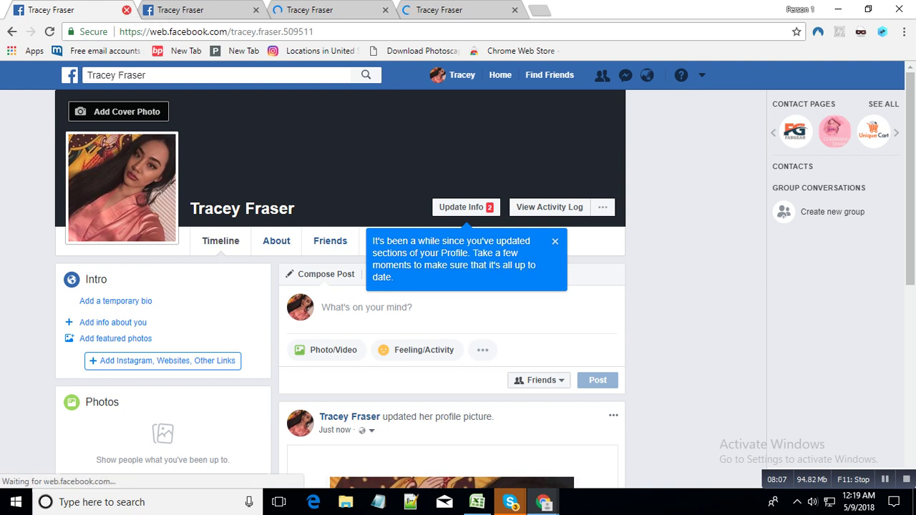
# - Close the remaining extra tabs and save relationship status Single under Family and relationships
pyautogui.click(127, 10)
pyautogui.click(127, 10)
pyautogui.click(127, 10)
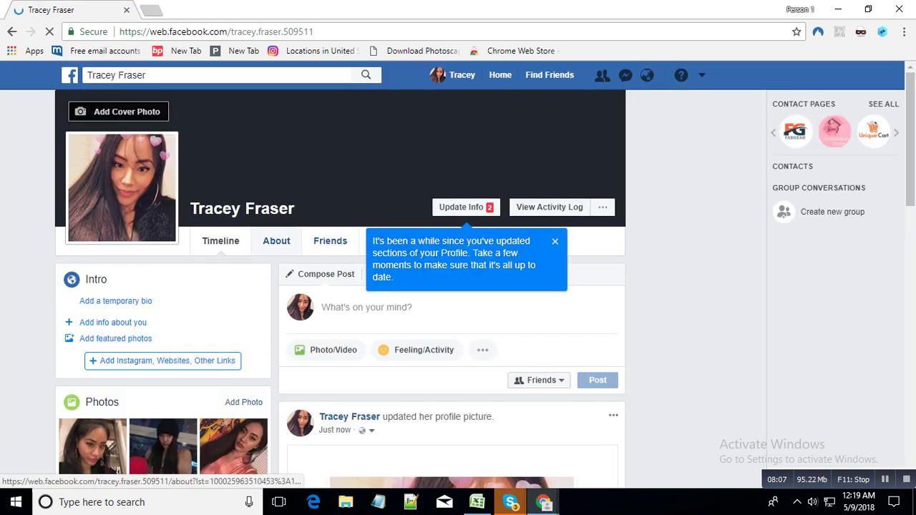
pyautogui.scroll(-3, 340, 287)
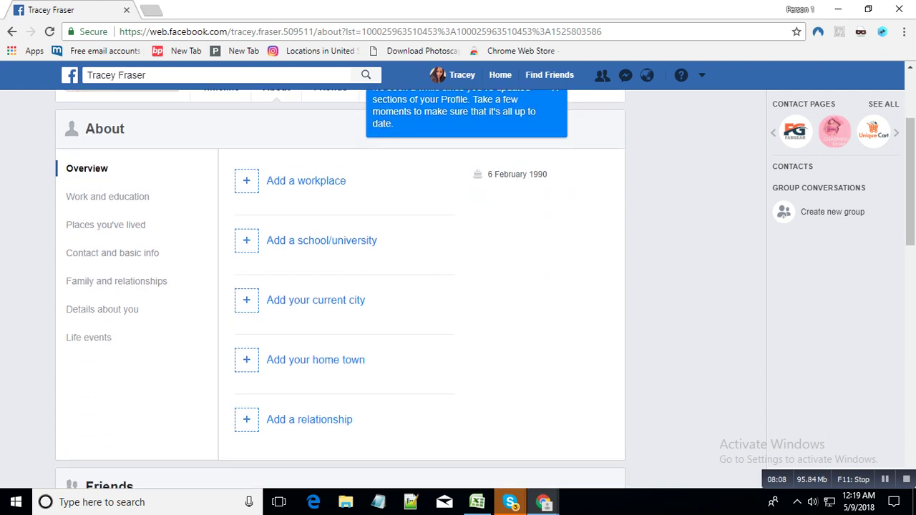
pyautogui.click(120, 233)
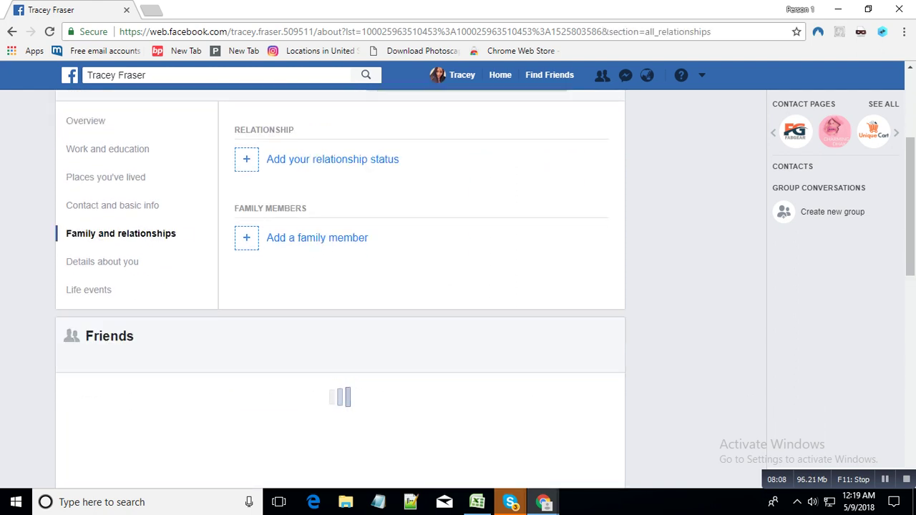
pyautogui.click(319, 158)
pyautogui.click(421, 155)
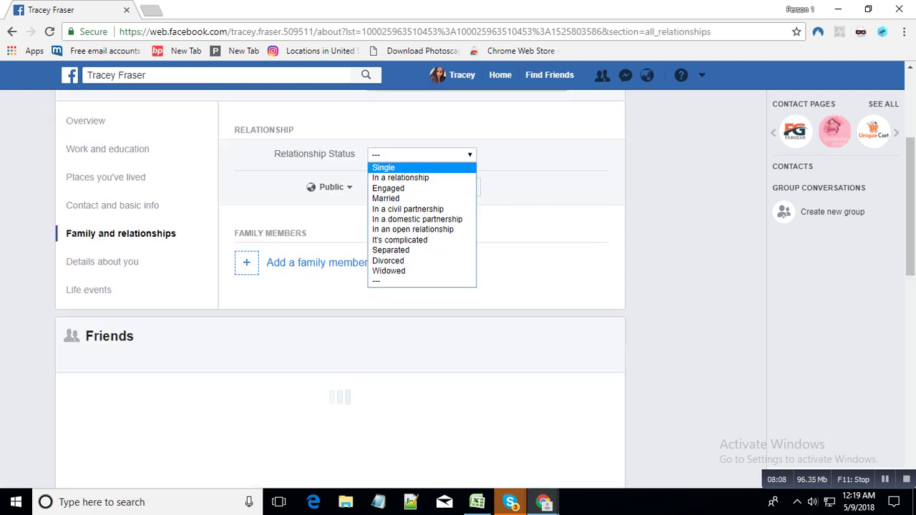
pyautogui.click(390, 165)
pyautogui.click(402, 214)
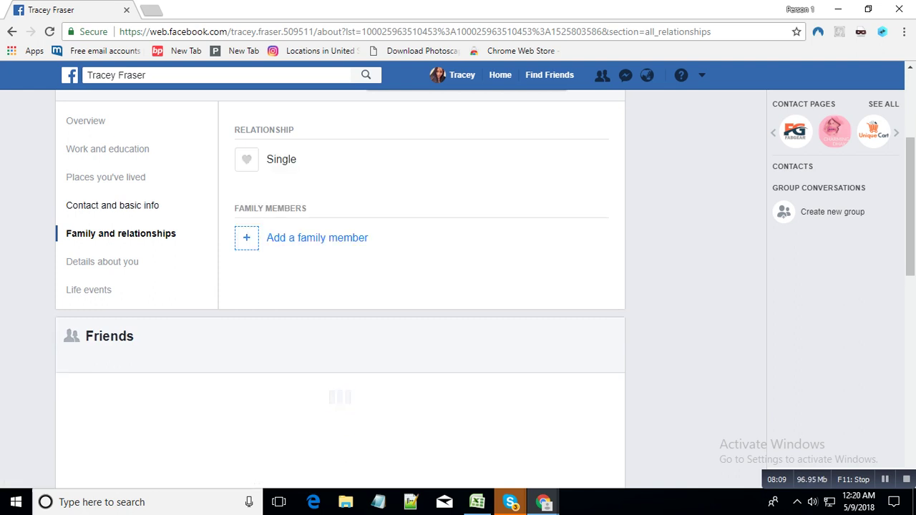
# - Save Interested in: Men under Contact and basic info, then open Places you've lived
pyautogui.click(112, 205)
pyautogui.scroll(-3, 112, 205)
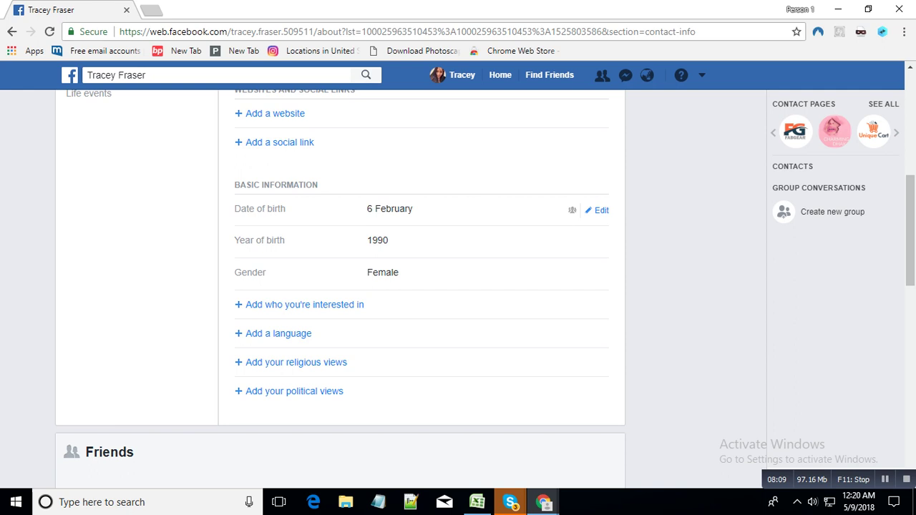
pyautogui.click(304, 300)
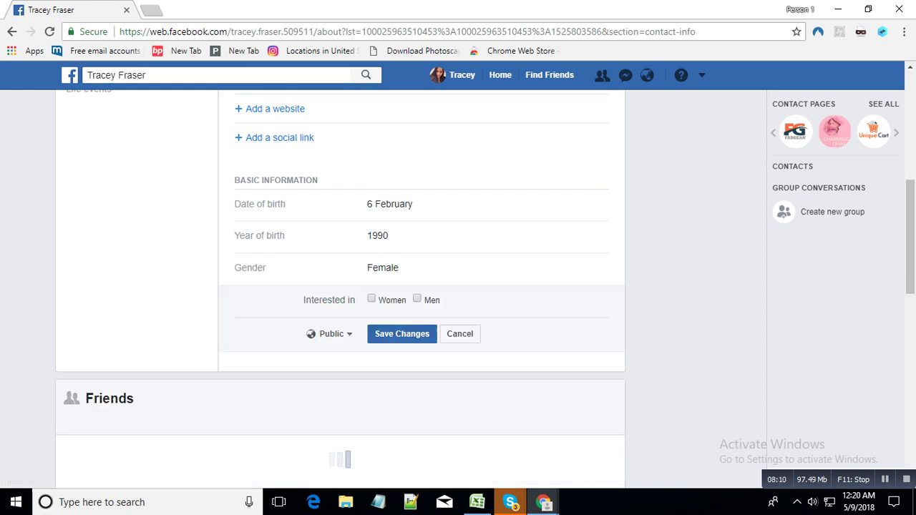
pyautogui.click(403, 333)
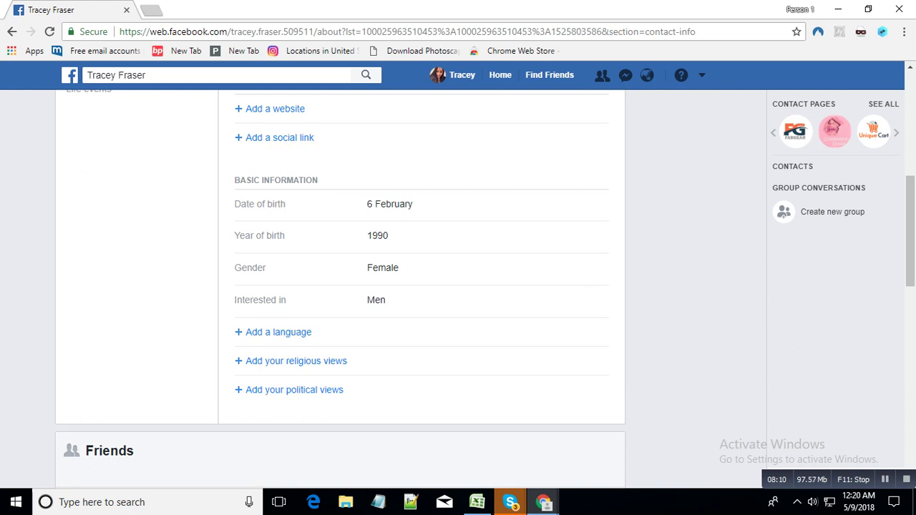
pyautogui.scroll(4, 105, 244)
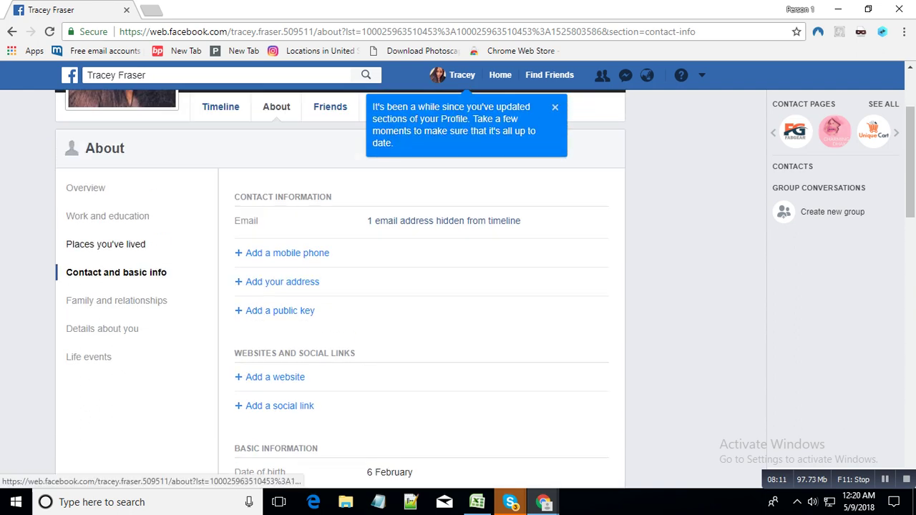
pyautogui.click(105, 244)
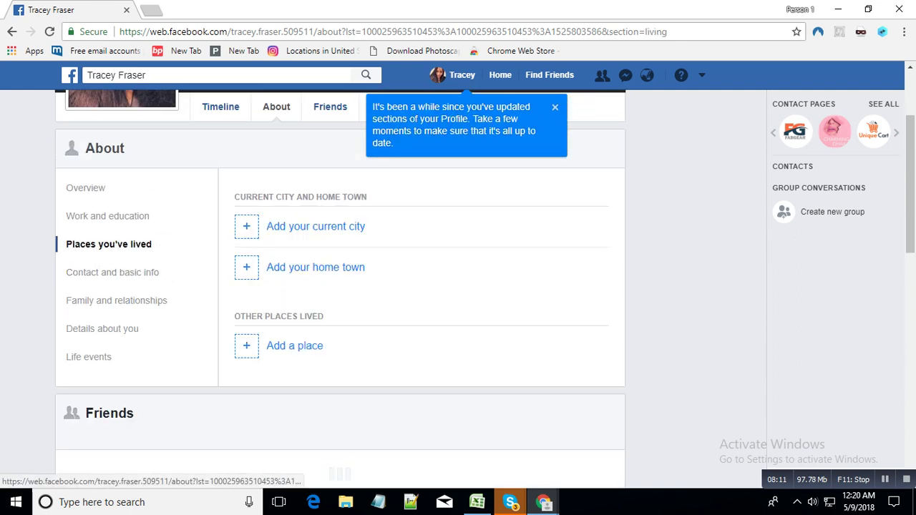
pyautogui.click(476, 502)
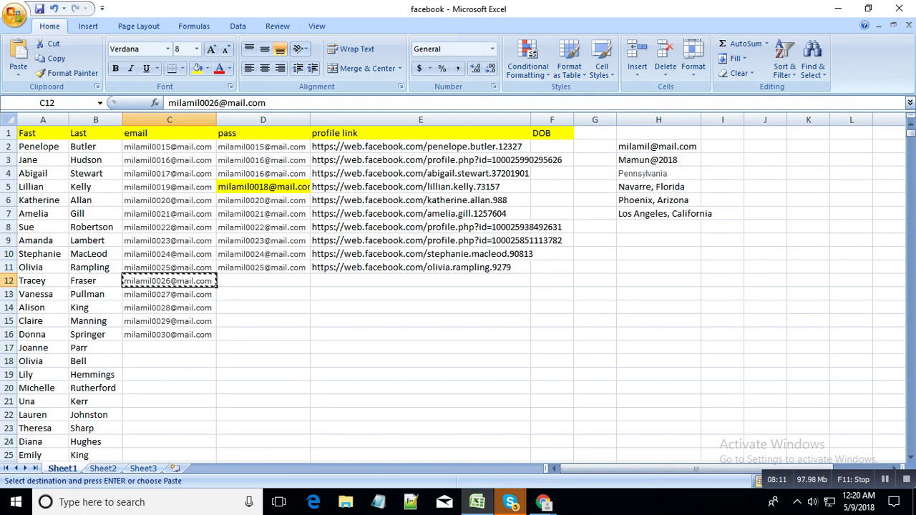
# - Paste Los Angeles, California from H7 as current city and pick it as home town
pyautogui.click(692, 214)
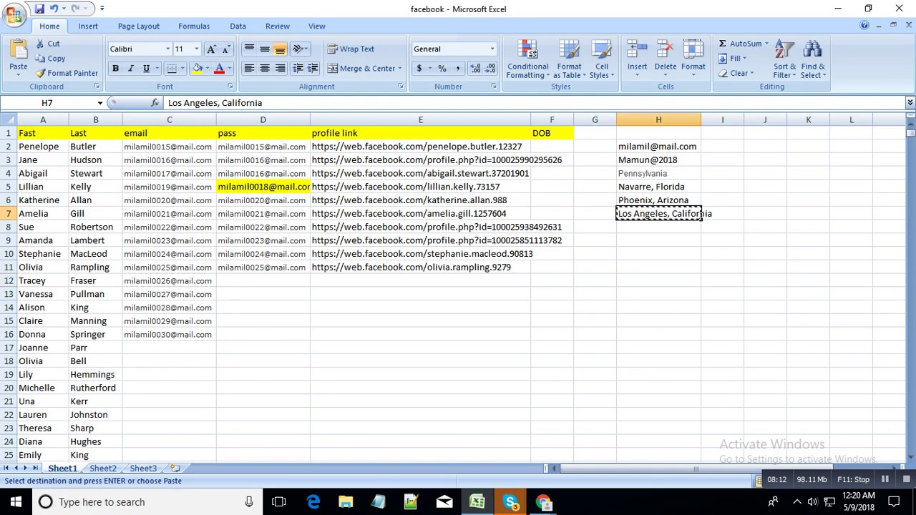
pyautogui.click(749, 453)
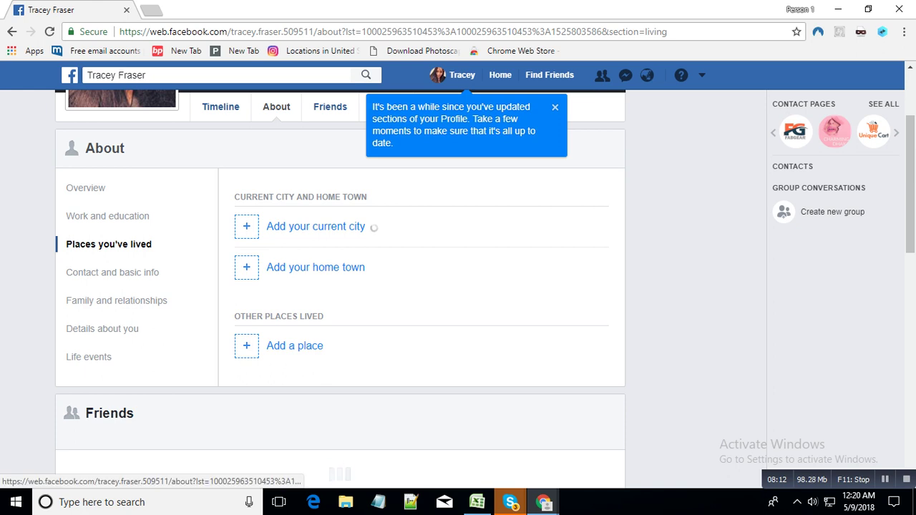
pyautogui.write('Los Angeles, California')
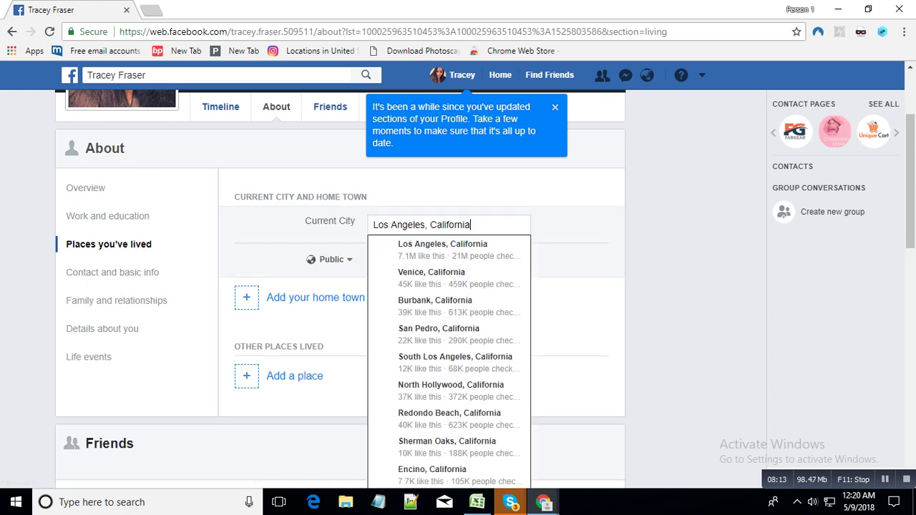
pyautogui.press('Return')
pyautogui.press('Return')
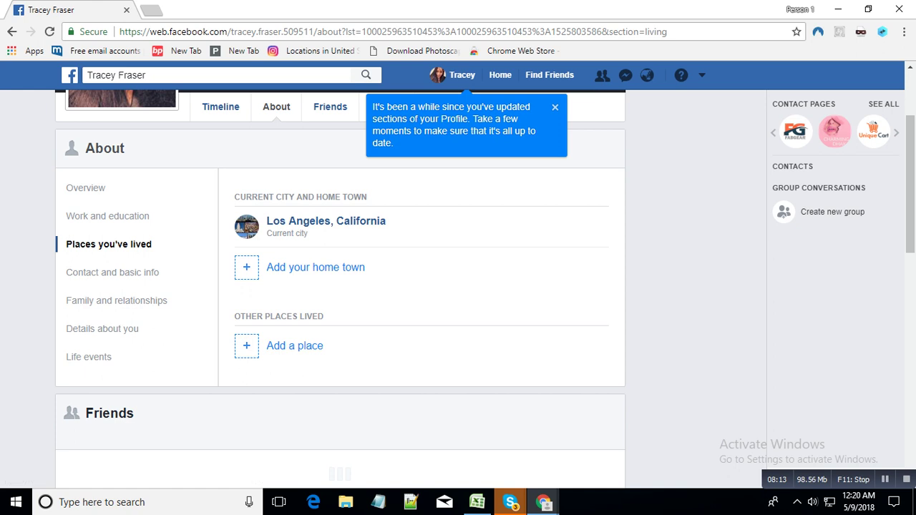
pyautogui.click(315, 267)
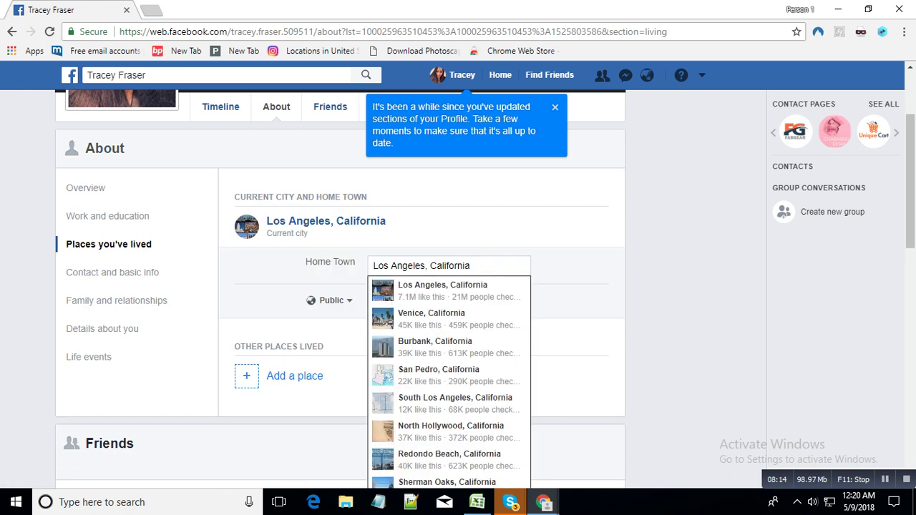
pyautogui.press('Down')
pyautogui.press('Return')
pyautogui.press('Return')
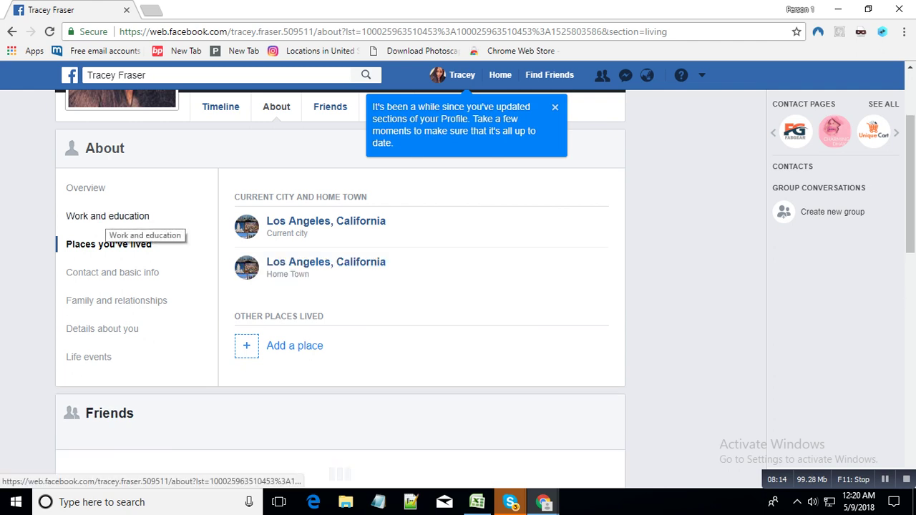
# - Add Lycee International De Los Angeles - Los Feliz as the high school
pyautogui.click(107, 216)
pyautogui.scroll(-2, 107, 216)
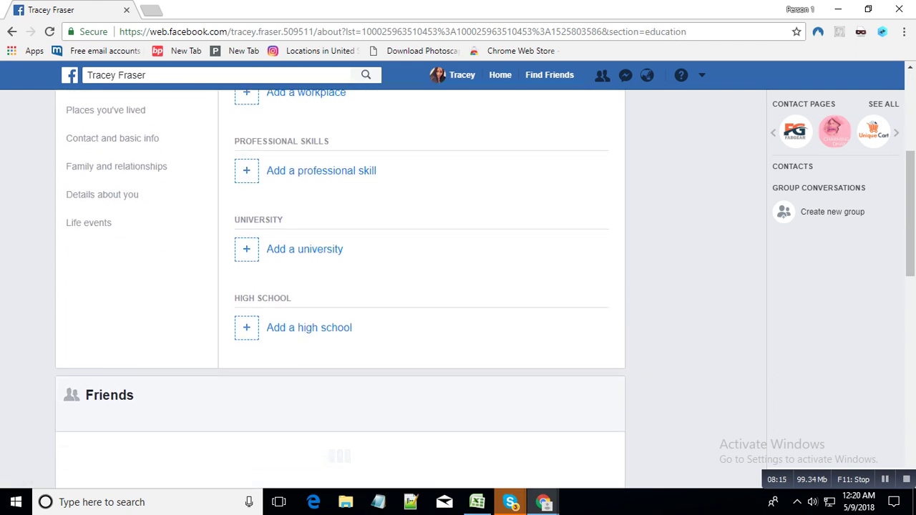
pyautogui.write('Los Angeles')
pyautogui.click(450, 351)
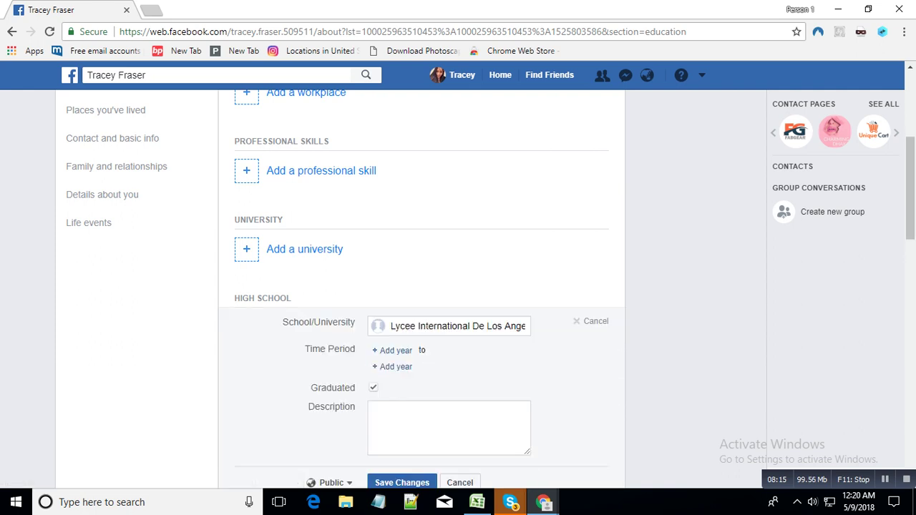
pyautogui.scroll(-2, 450, 286)
pyautogui.click(402, 348)
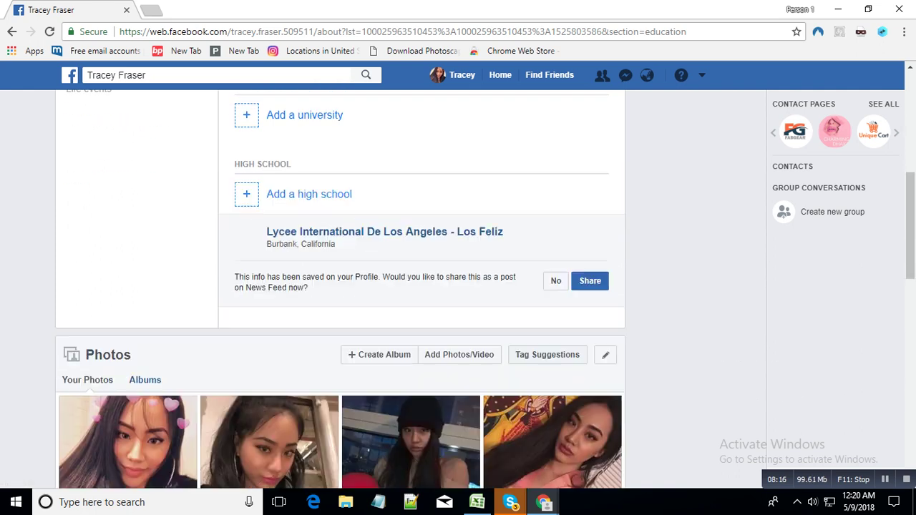
# - Add UCLA as the university and save it
pyautogui.scroll(2, 422, 286)
pyautogui.click(351, 250)
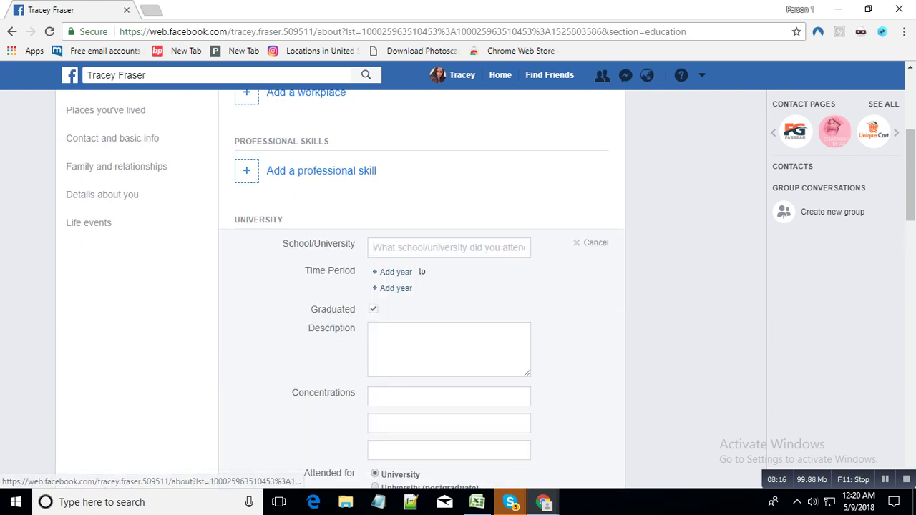
pyautogui.write('Los Angeles')
pyautogui.press('Return')
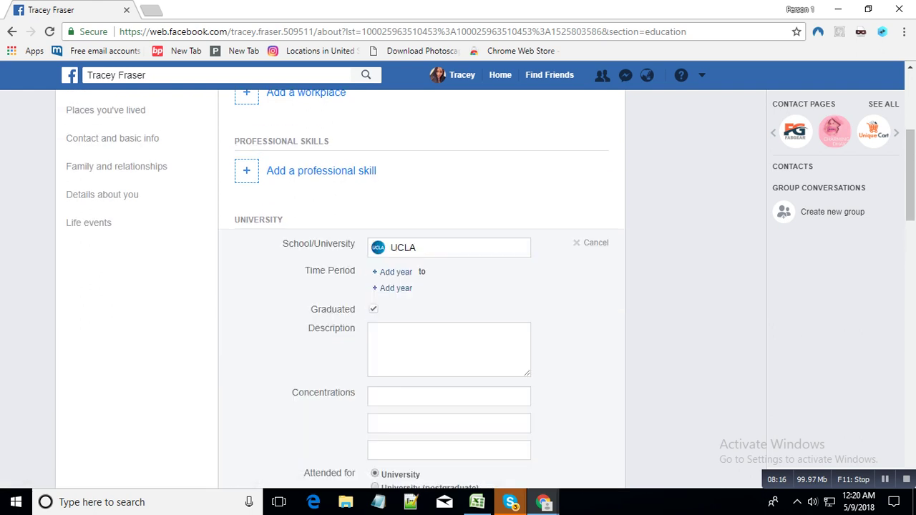
pyautogui.scroll(-2, 422, 286)
pyautogui.click(401, 384)
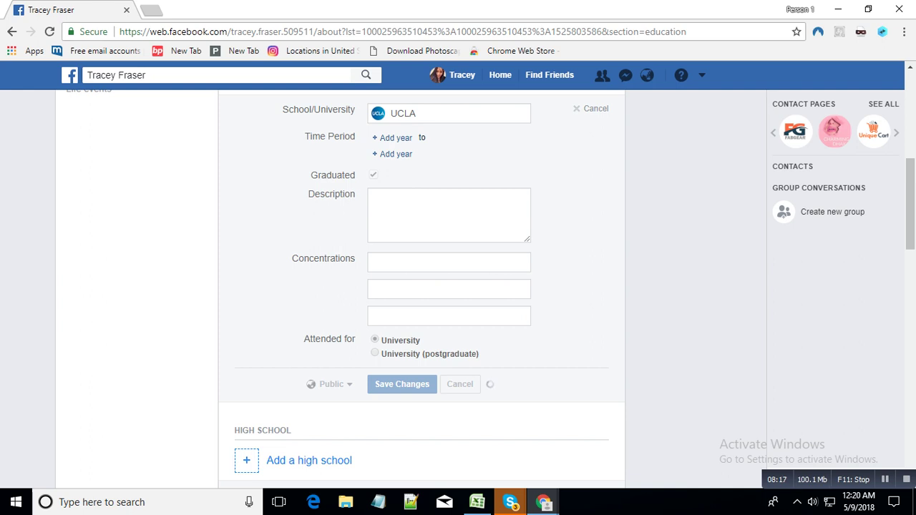
# - Copy the profile's address from the timeline's address bar
pyautogui.scroll(4, 422, 287)
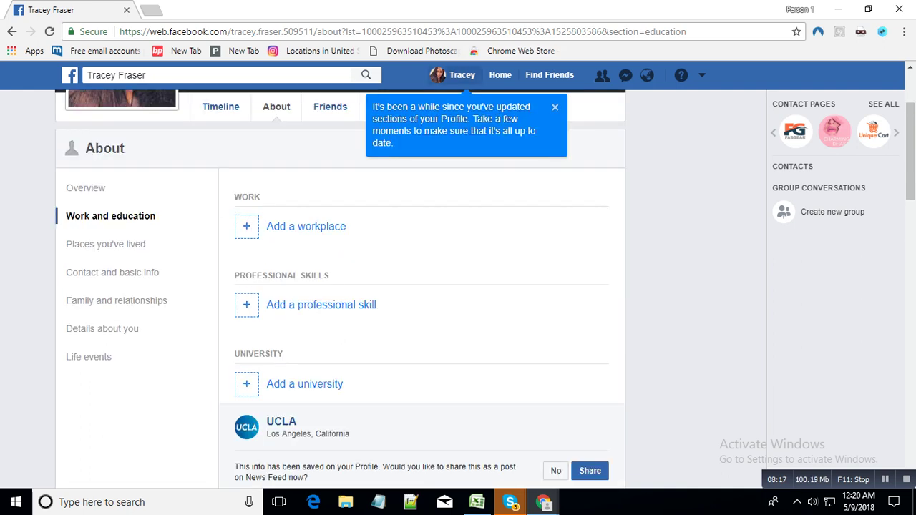
pyautogui.click(458, 74)
pyautogui.click(212, 32)
pyautogui.rightClick(212, 31)
pyautogui.click(236, 79)
# - Paste the profile link into E12 and the C12 e-mail into D12 as the password
pyautogui.click(477, 502)
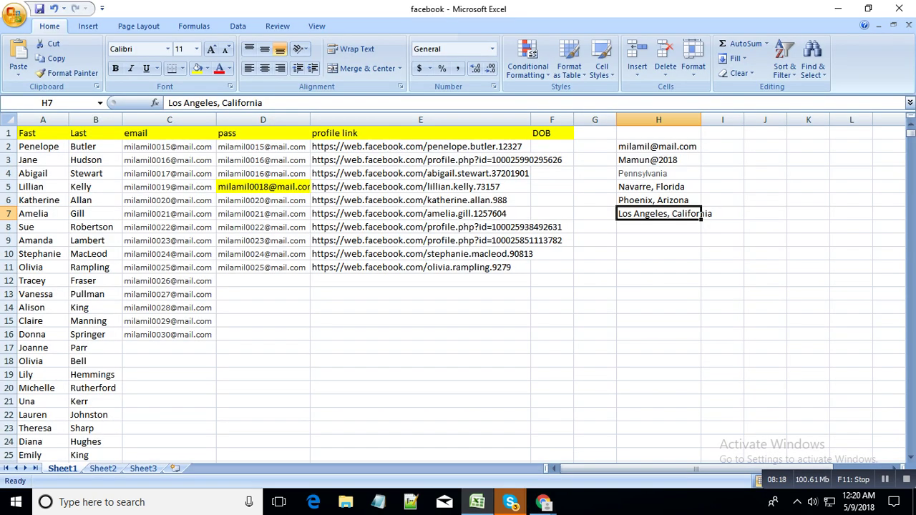
pyautogui.click(420, 281)
pyautogui.hotkey('ctrl', 'v')
pyautogui.click(262, 266)
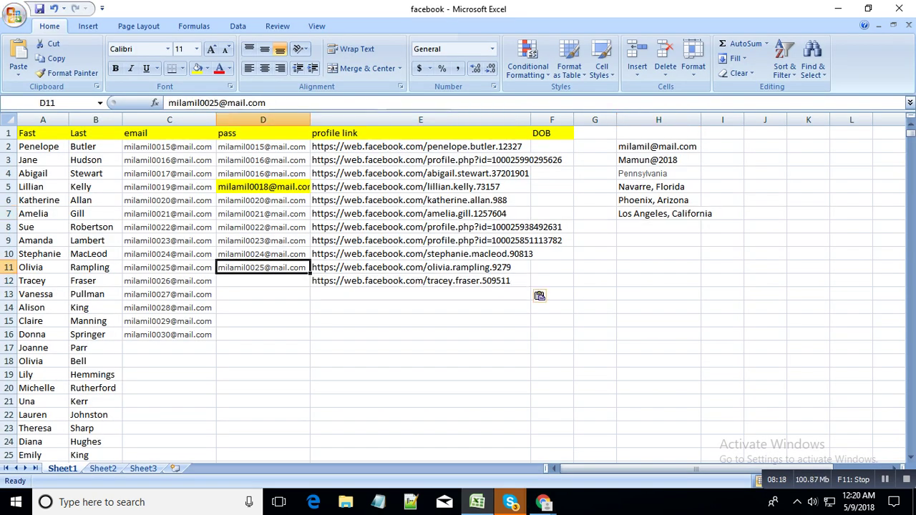
pyautogui.hotkey('ctrl', 'c')
pyautogui.click(263, 280)
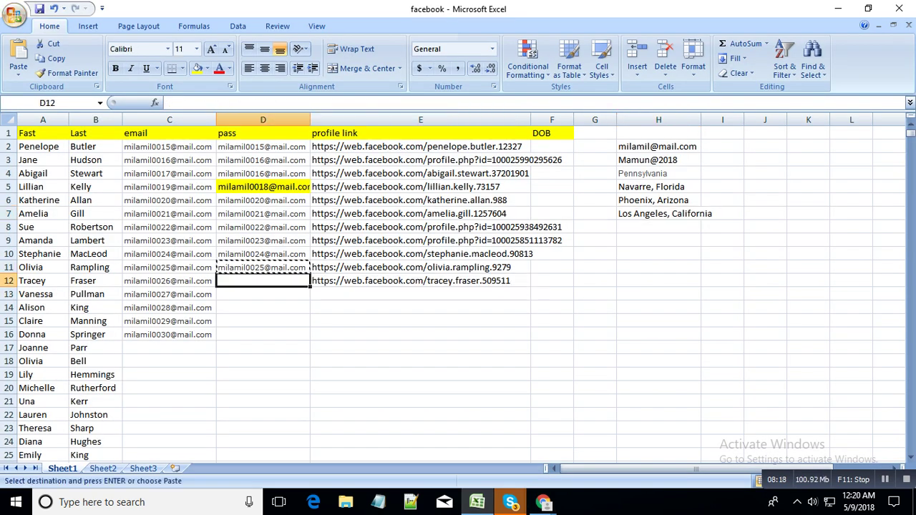
pyautogui.click(169, 281)
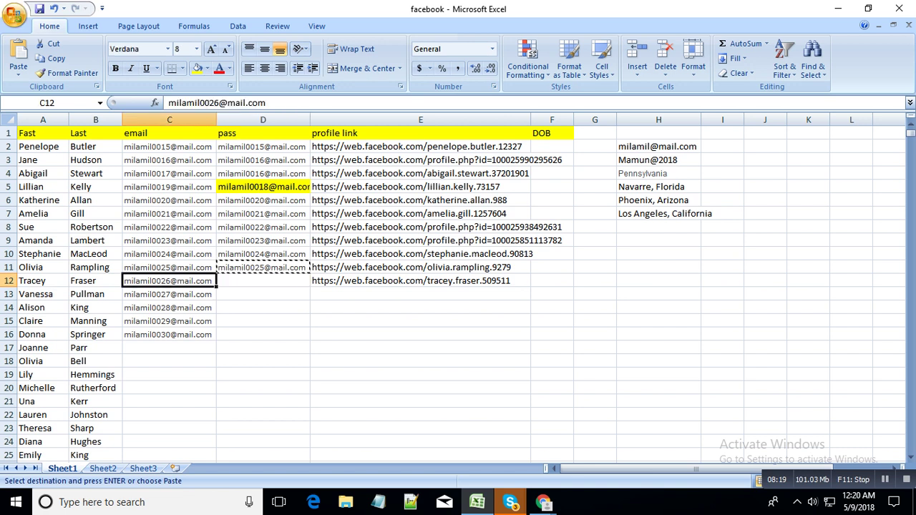
pyautogui.click(263, 281)
pyautogui.hotkey('ctrl', 'v')
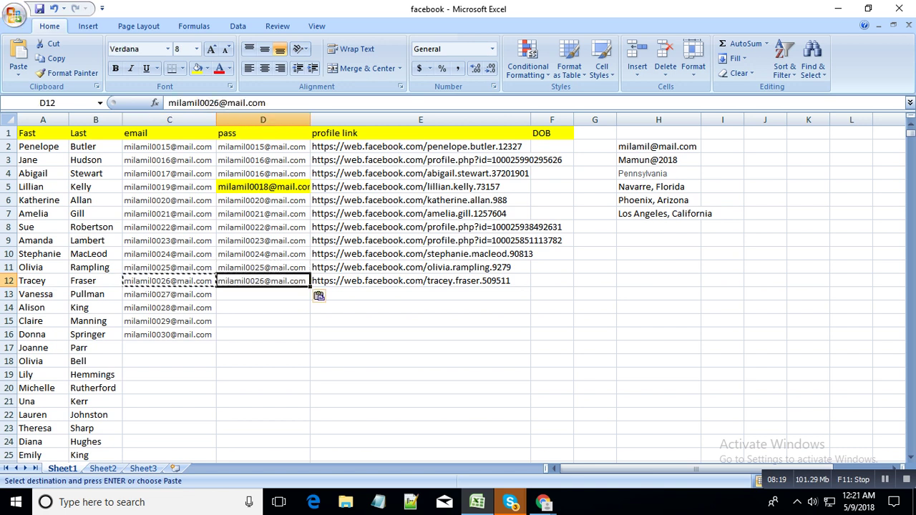
pyautogui.press('Escape')
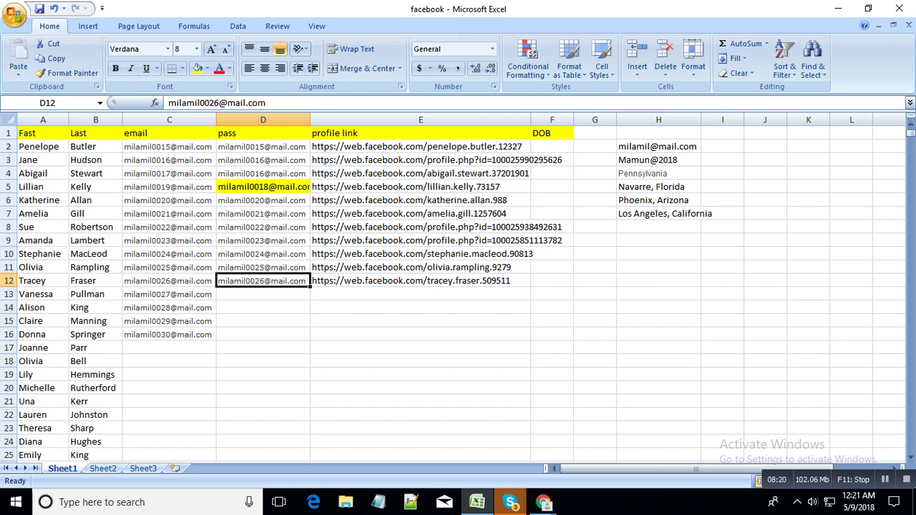
# - Open the first profile link from E2 in a new browser tab, then close it
pyautogui.click(420, 146)
pyautogui.hotkey('ctrl', 'c')
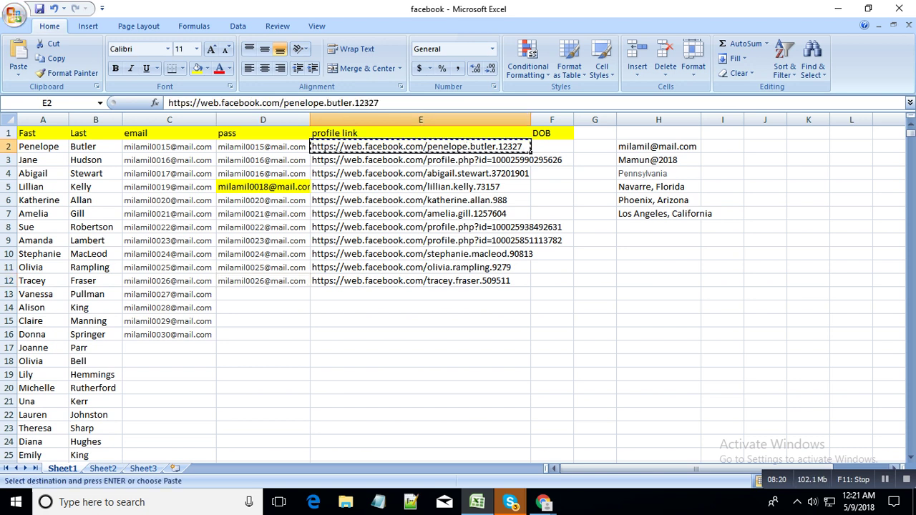
pyautogui.moveTo(543, 502)
pyautogui.click(614, 436)
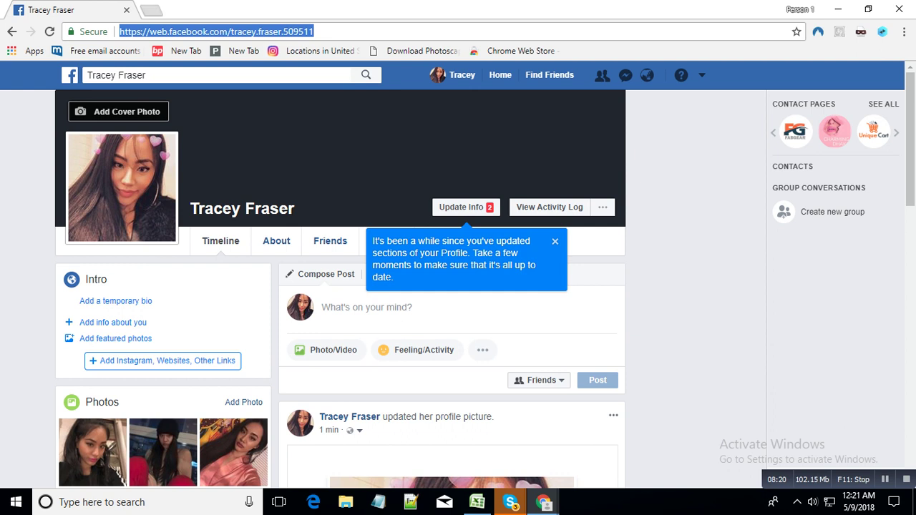
pyautogui.hotkey('ctrl', 't')
pyautogui.rightClick(188, 31)
pyautogui.click(205, 112)
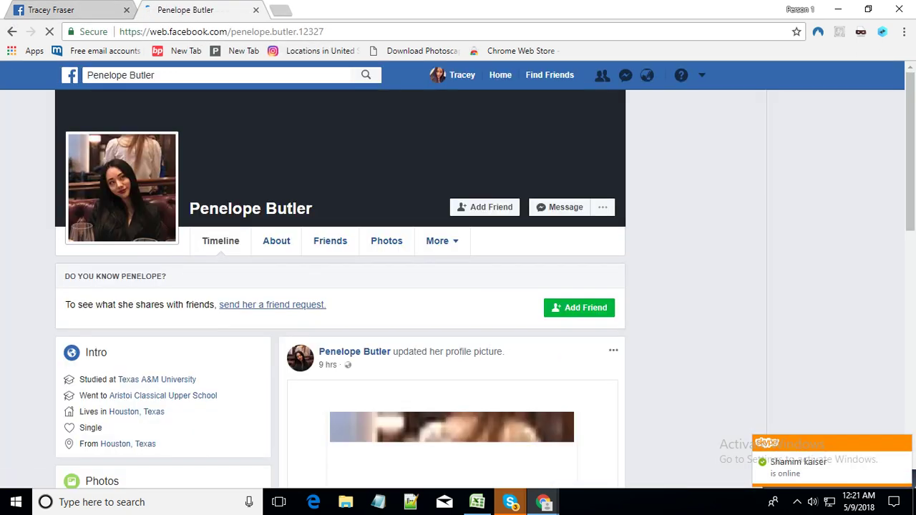
pyautogui.hotkey('ctrl', 'w')
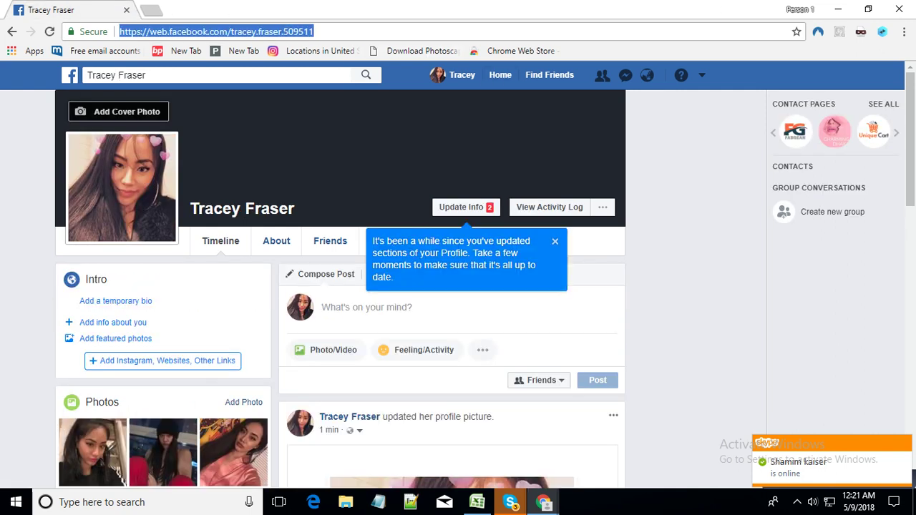
# - Delete the Facebook message from the mail.com inbox
pyautogui.click(838, 9)
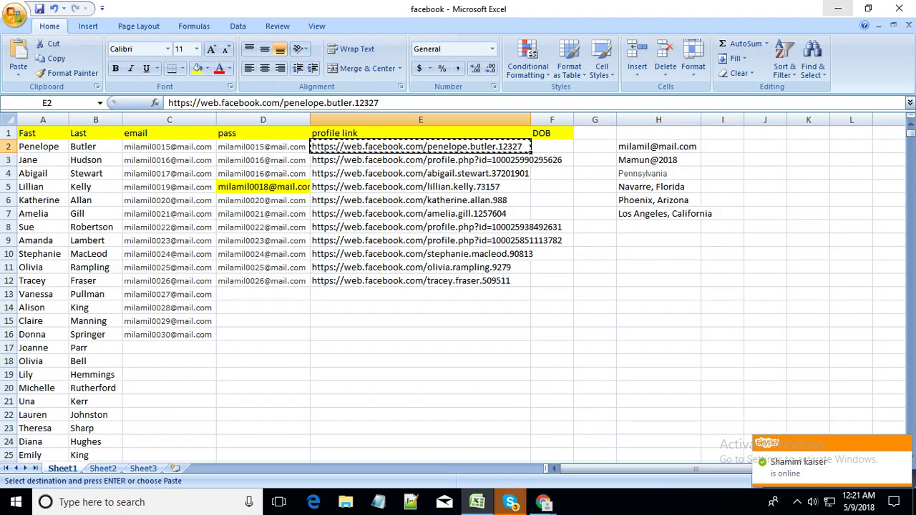
pyautogui.hotkey('alt', 'Tab')
pyautogui.click(181, 157)
pyautogui.press('Delete')
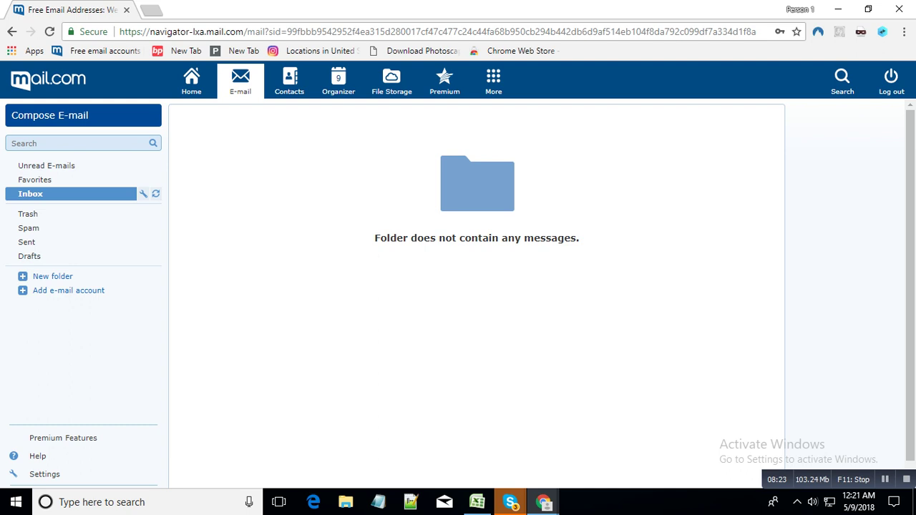
# - Go from mail.com Home to Alias Address settings and select the default sender address
pyautogui.hotkey('alt', 'Tab')
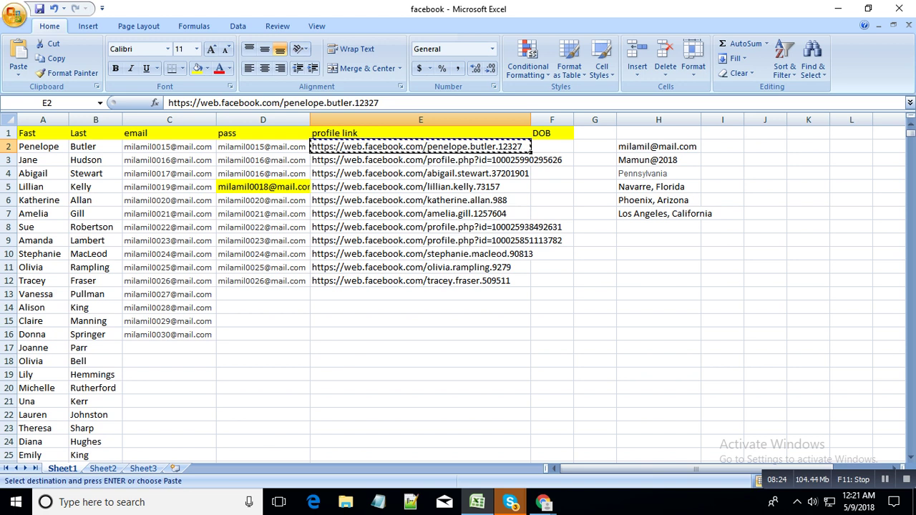
pyautogui.hotkey('alt', 'Tab')
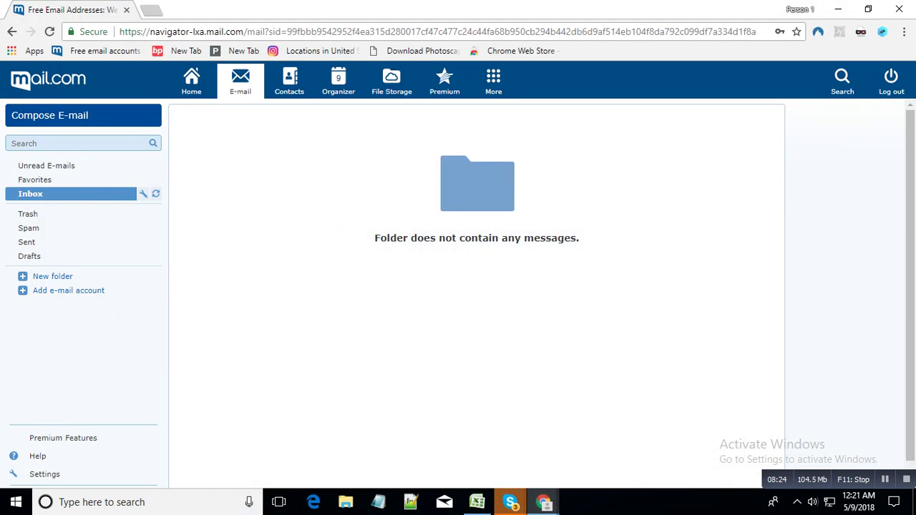
pyautogui.click(191, 80)
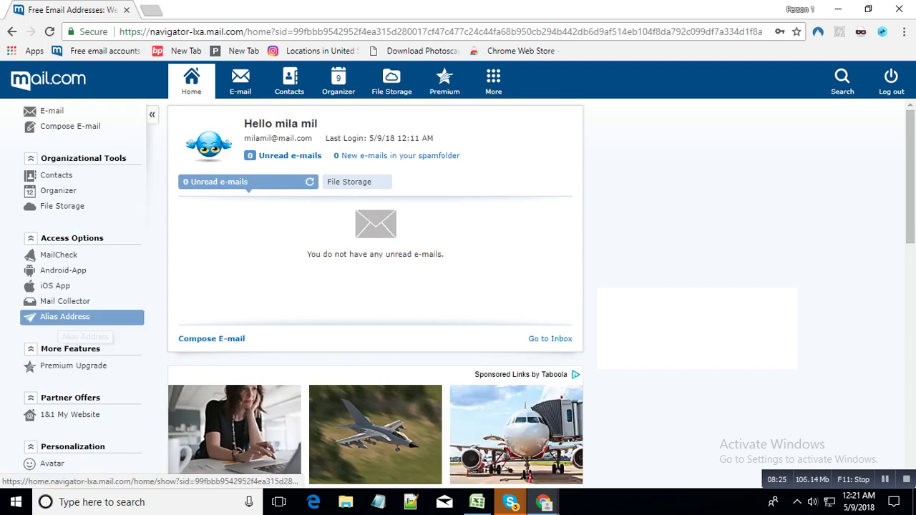
pyautogui.click(65, 316)
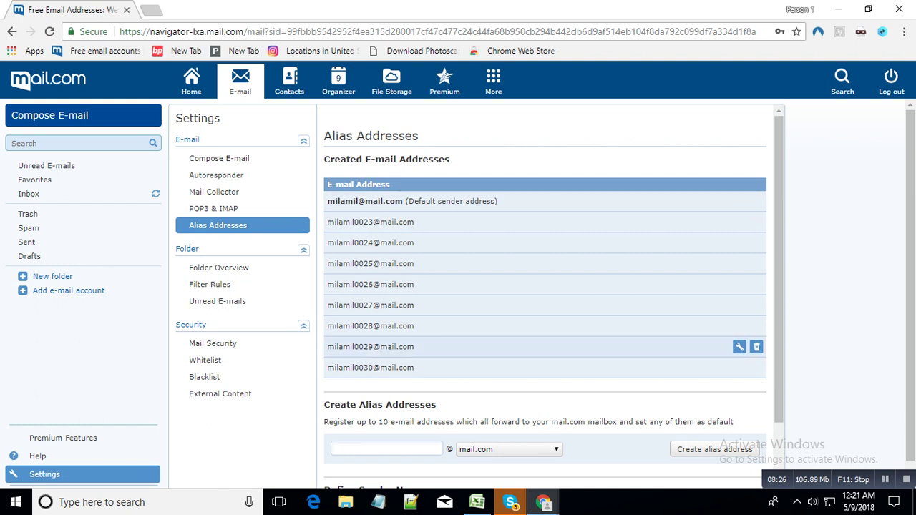
pyautogui.click(477, 502)
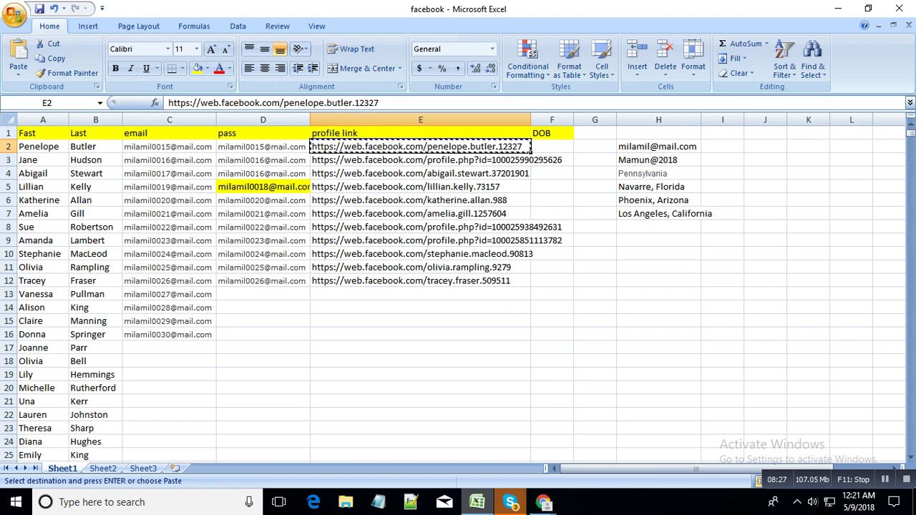
pyautogui.hotkey('alt', 'Tab')
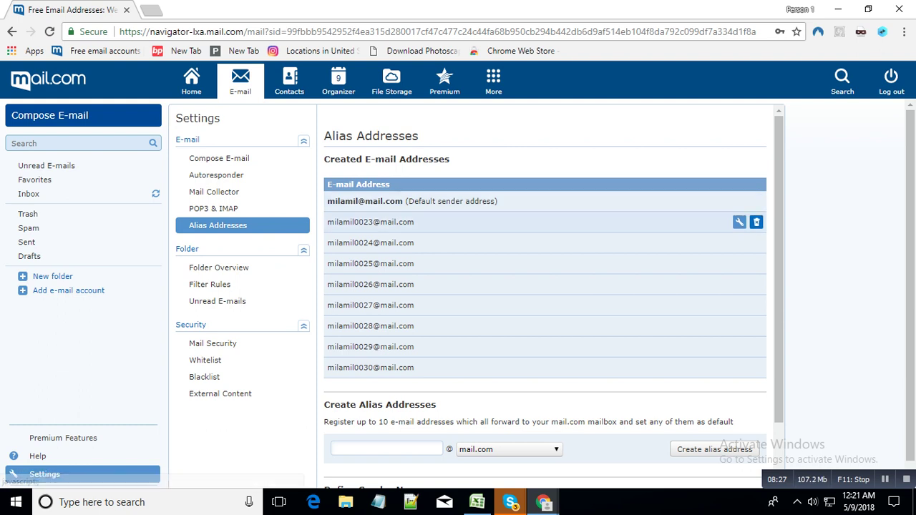
pyautogui.moveTo(403, 201); pyautogui.dragTo(340, 202)
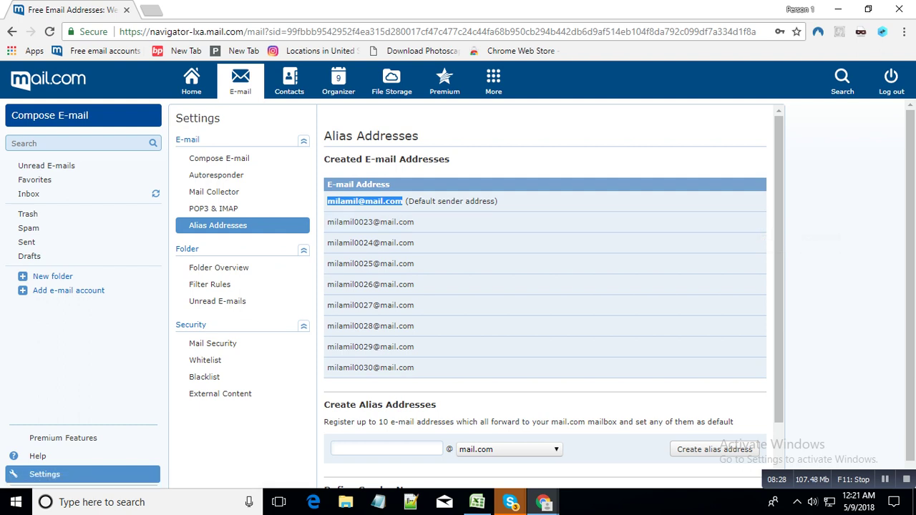
pyautogui.click(756, 223)
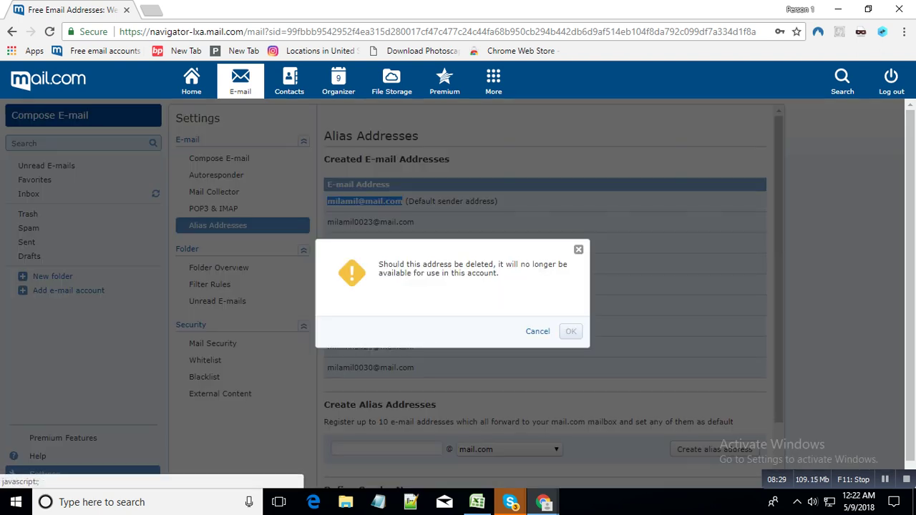
pyautogui.click(570, 332)
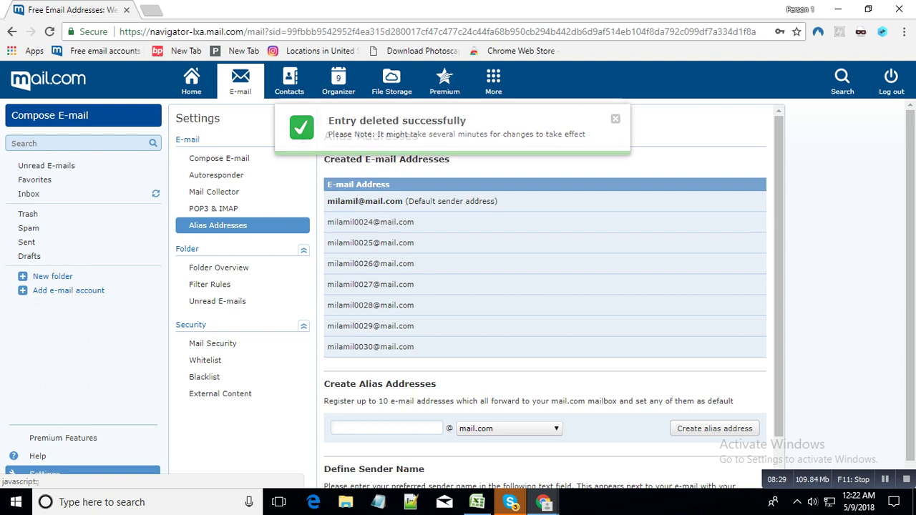
pyautogui.click(757, 222)
pyautogui.click(571, 331)
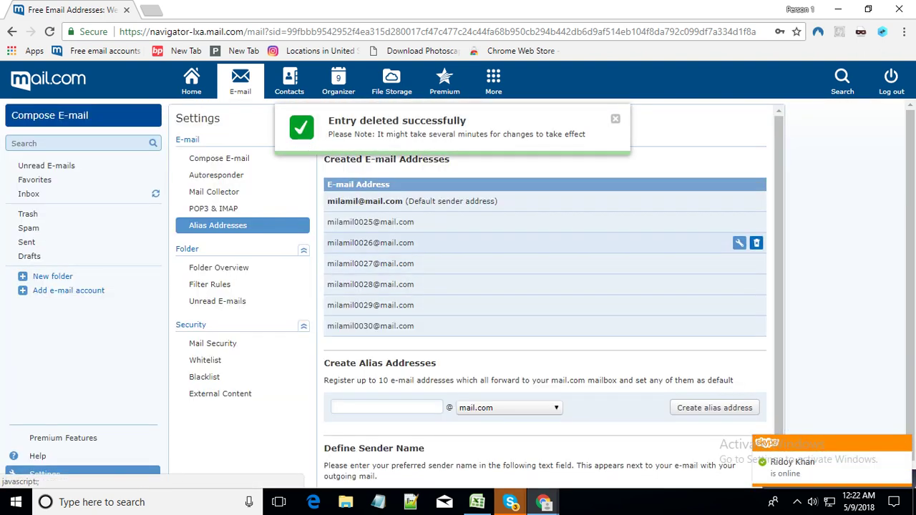
pyautogui.click(757, 242)
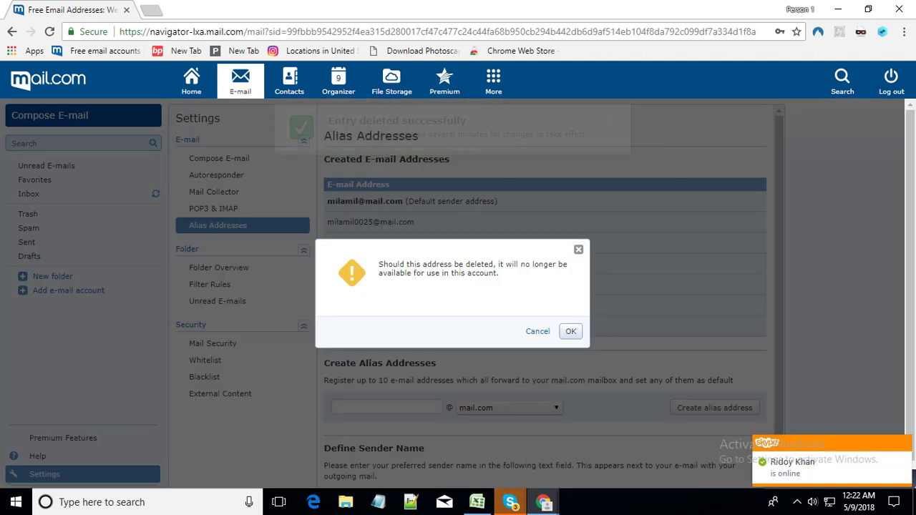
pyautogui.click(570, 331)
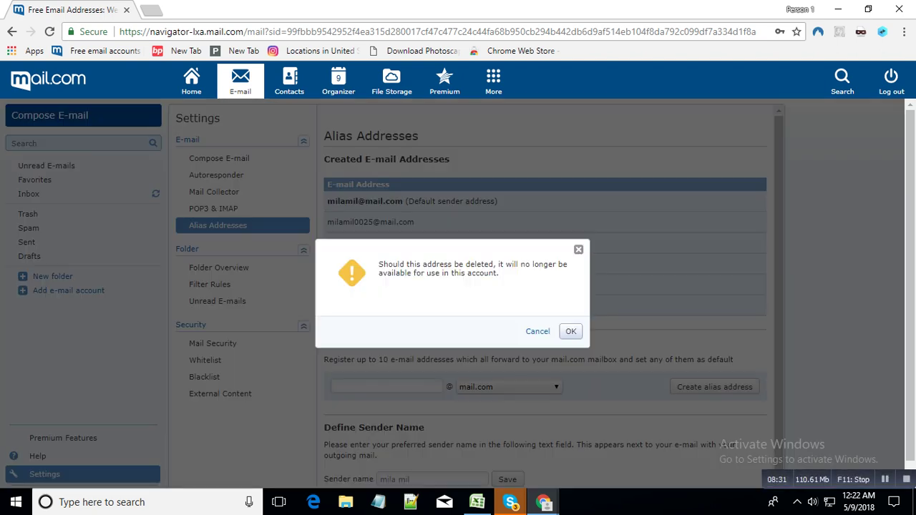
pyautogui.click(571, 331)
pyautogui.hotkey('alt', 'Tab')
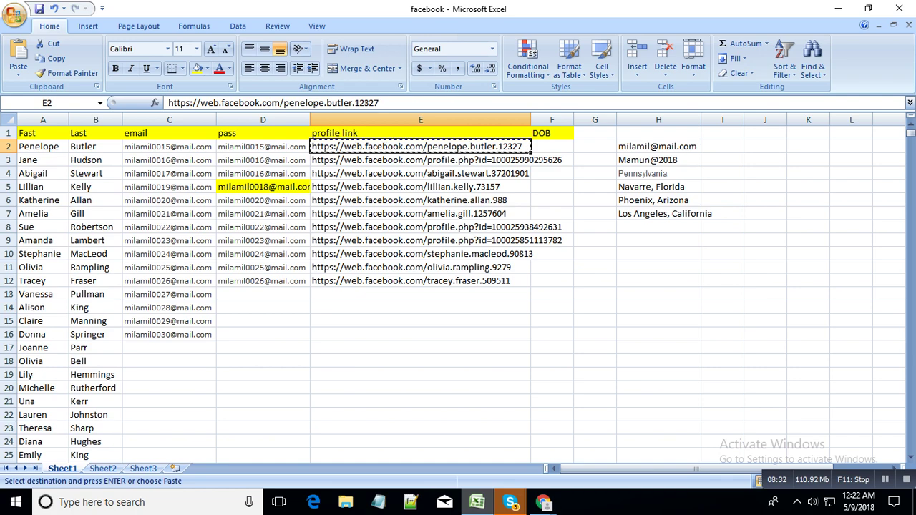
pyautogui.hotkey('alt', 'Tab')
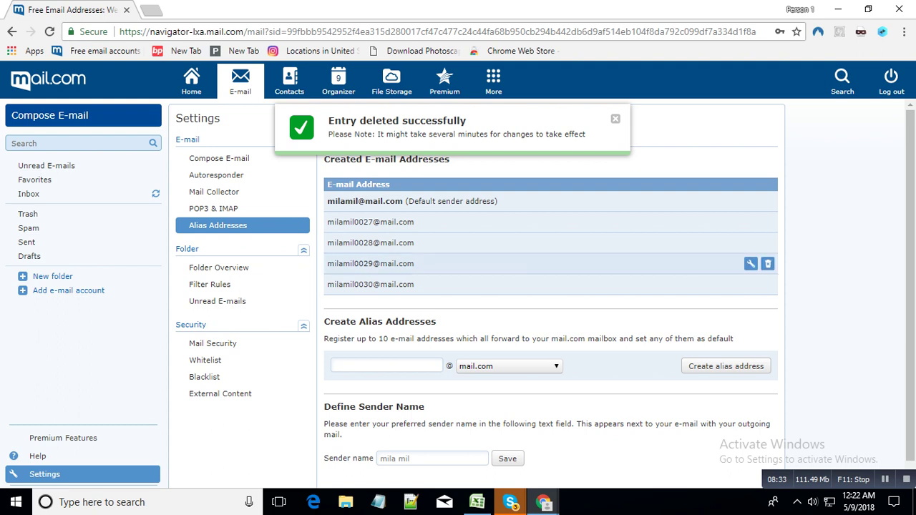
pyautogui.click(615, 118)
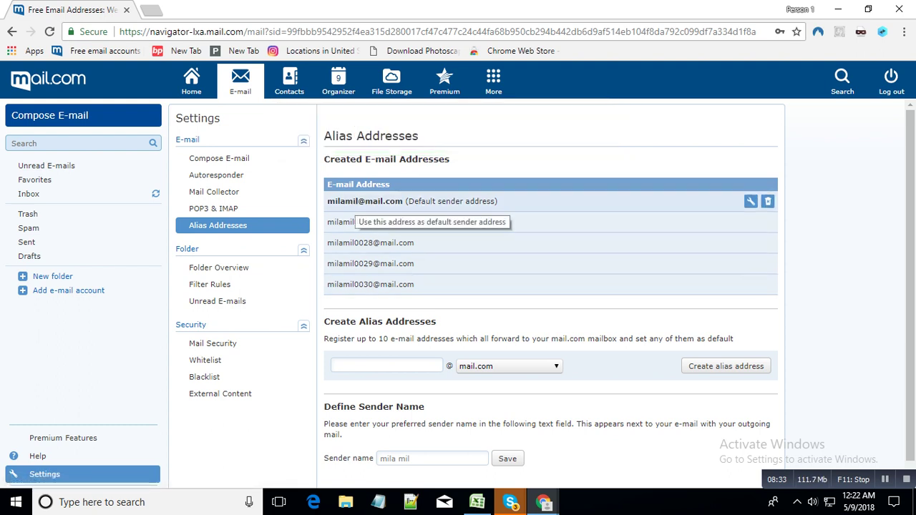
pyautogui.moveTo(327, 284); pyautogui.dragTo(363, 284)
pyautogui.hotkey('ctrl', 'c')
pyautogui.click(336, 365)
pyautogui.hotkey('ctrl', 'v')
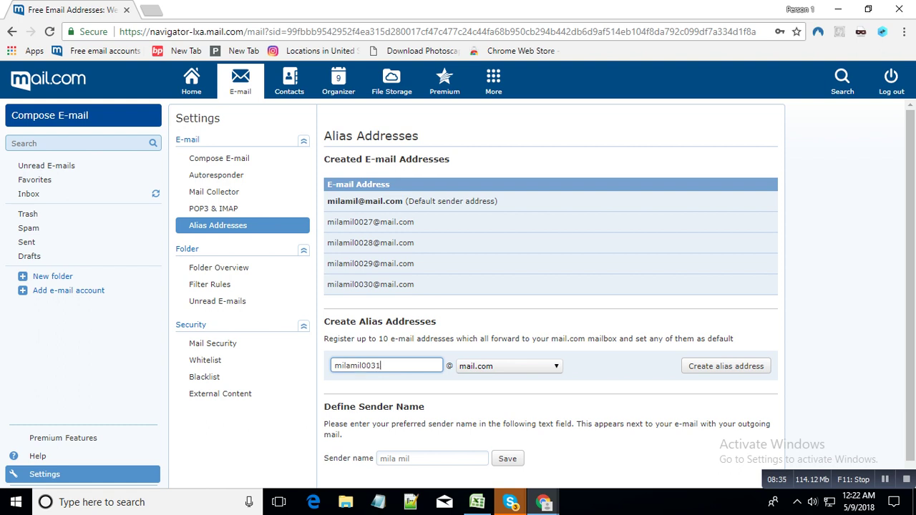
pyautogui.write('31')
pyautogui.press('Return')
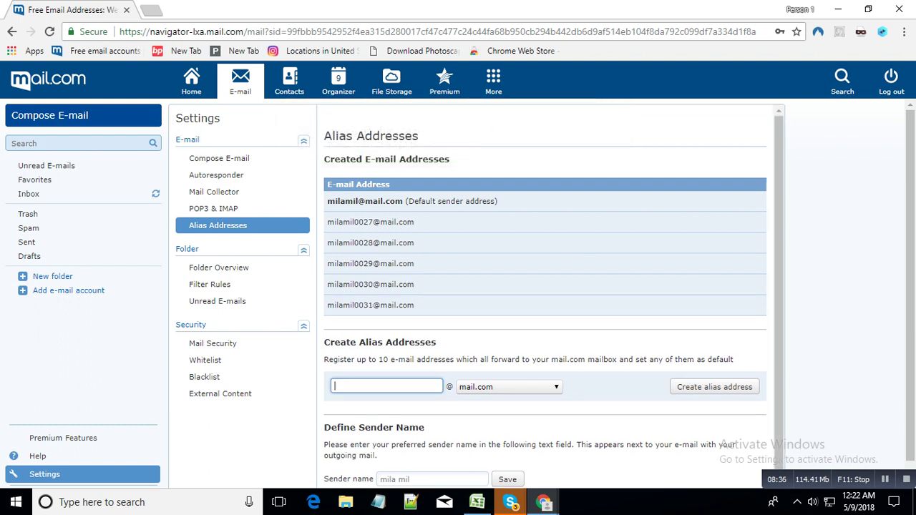
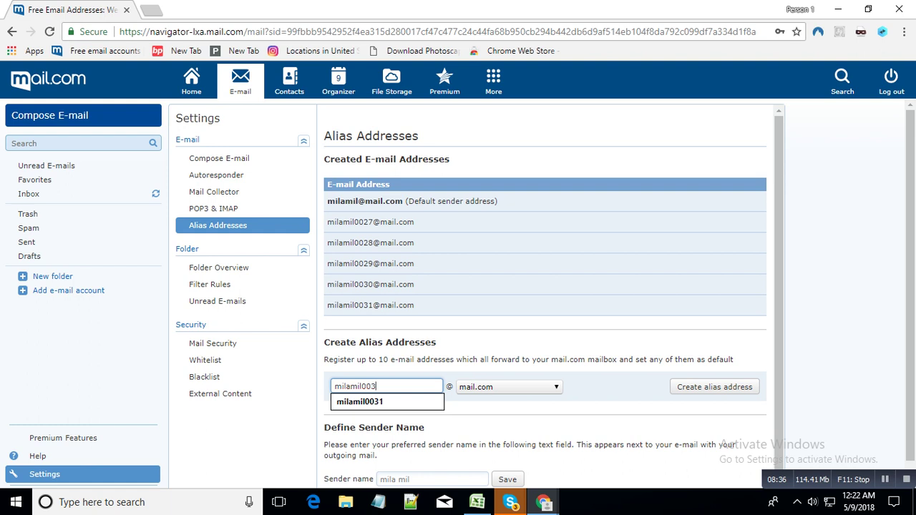
pyautogui.press('Return')
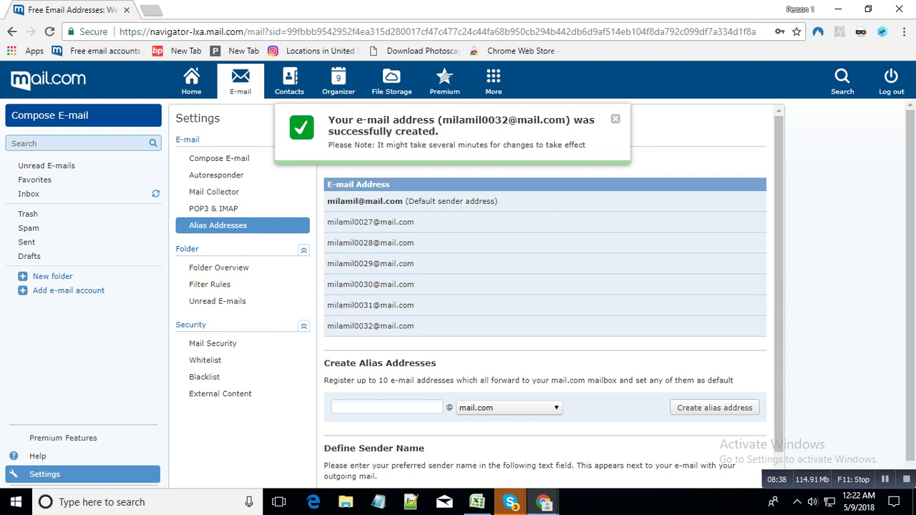
pyautogui.moveTo(416, 306); pyautogui.dragTo(326, 306)
pyautogui.hotkey('ctrl', 'c')
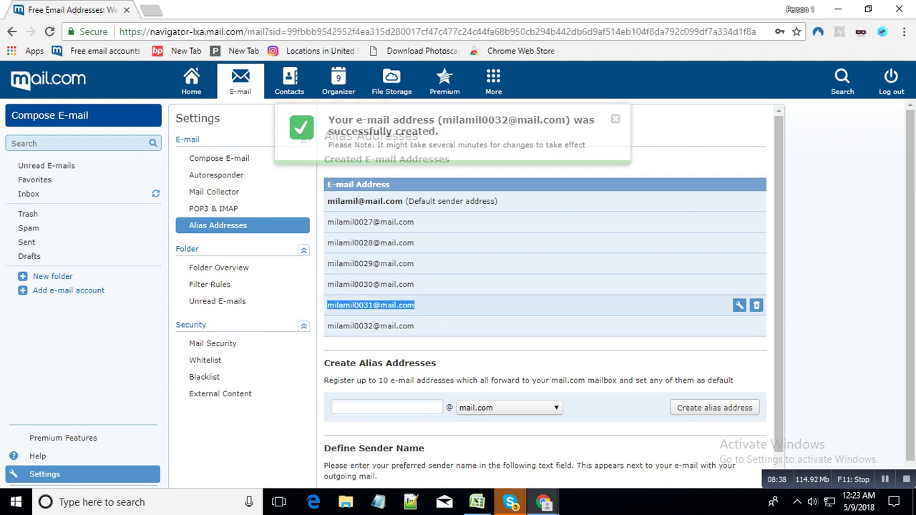
pyautogui.click(477, 501)
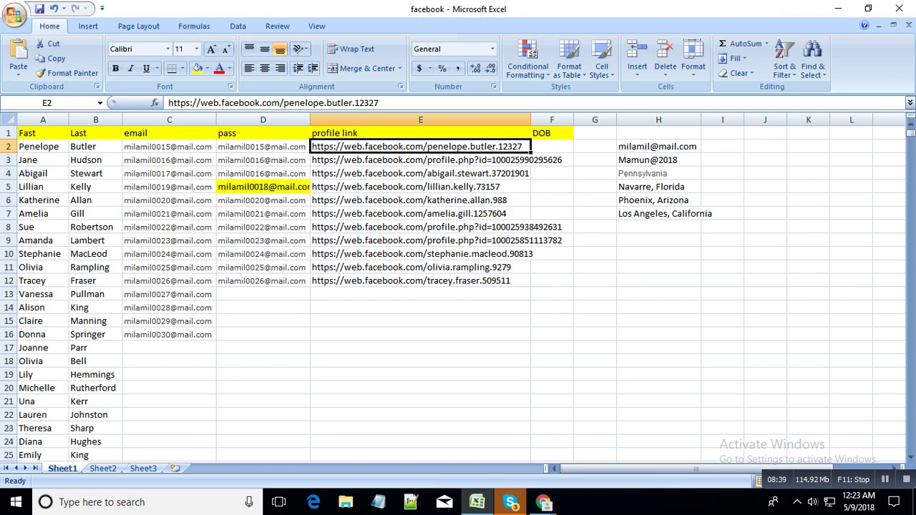
pyautogui.click(169, 348)
pyautogui.hotkey('ctrl', 'v')
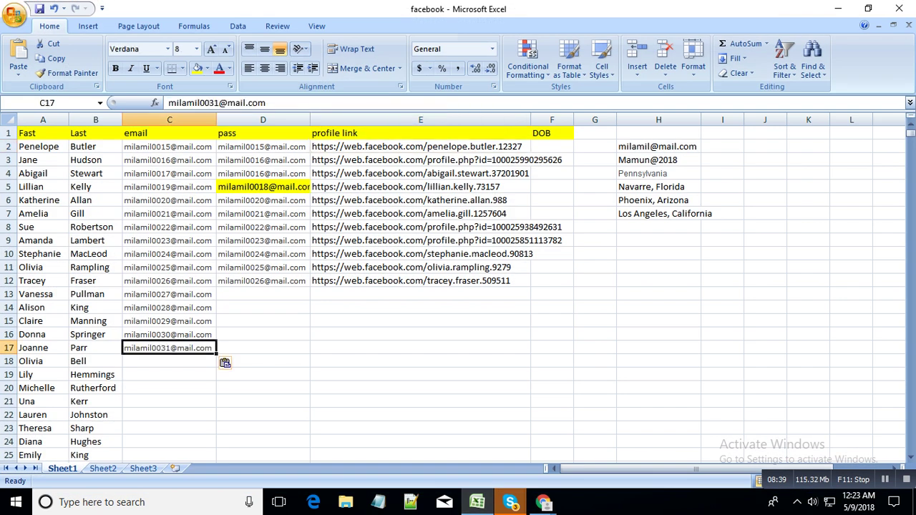
pyautogui.moveTo(544, 501)
pyautogui.click(469, 444)
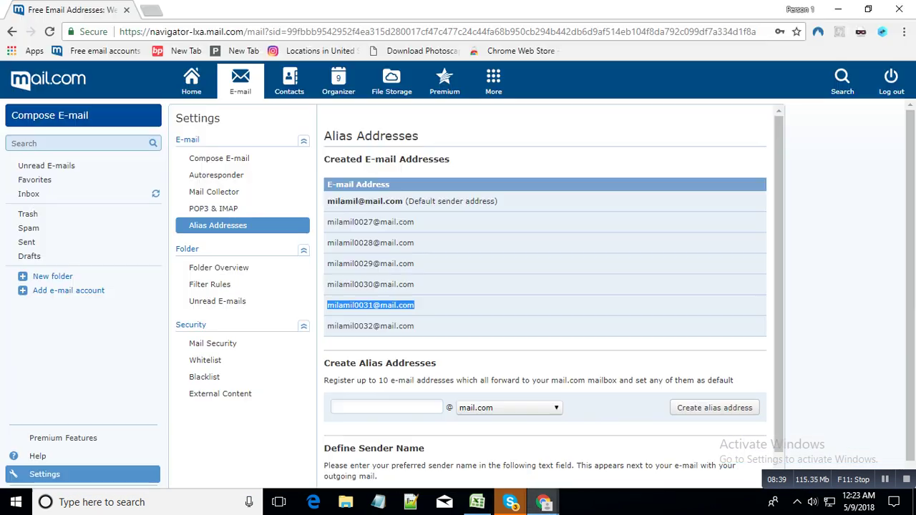
pyautogui.moveTo(415, 326); pyautogui.dragTo(327, 326)
pyautogui.hotkey('ctrl', 'c')
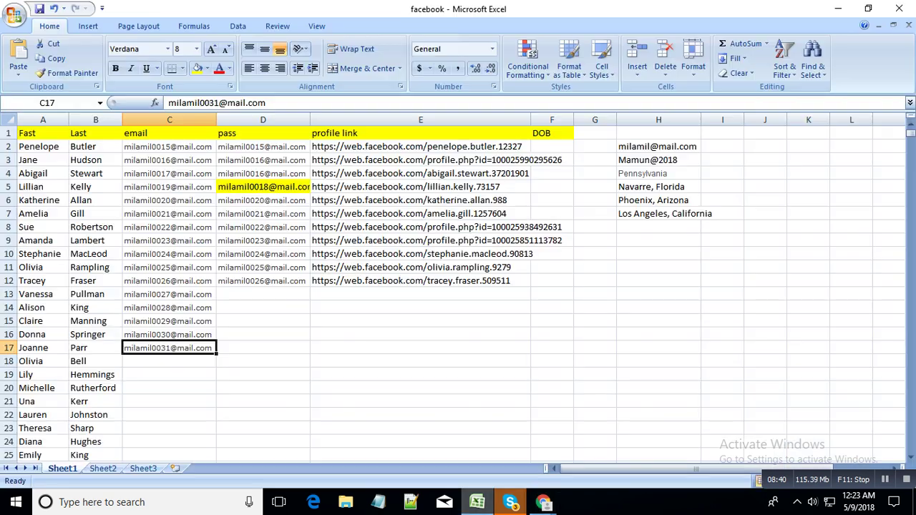
pyautogui.click(477, 502)
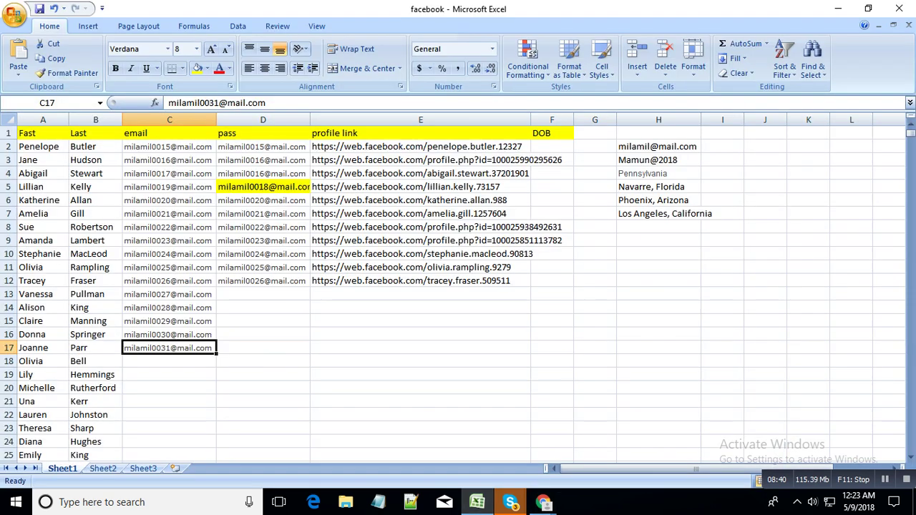
pyautogui.click(170, 361)
pyautogui.hotkey('ctrl', 'v')
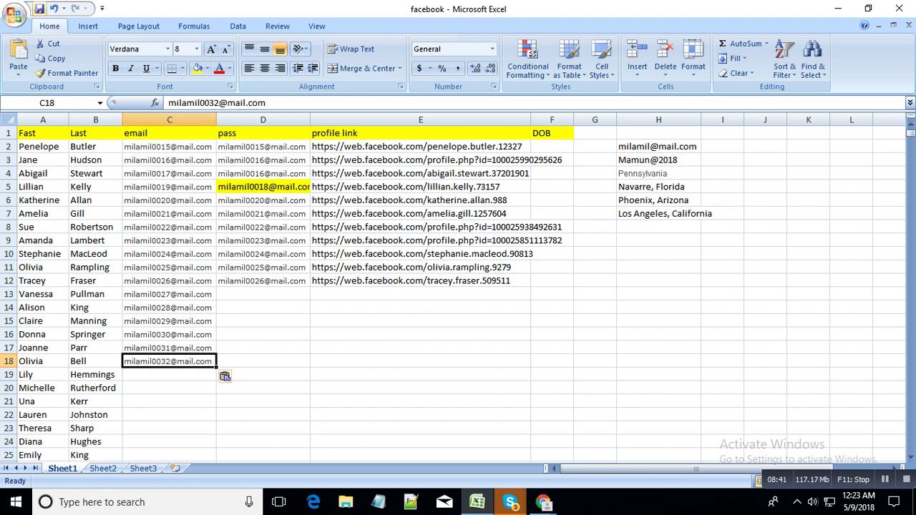
pyautogui.click(838, 9)
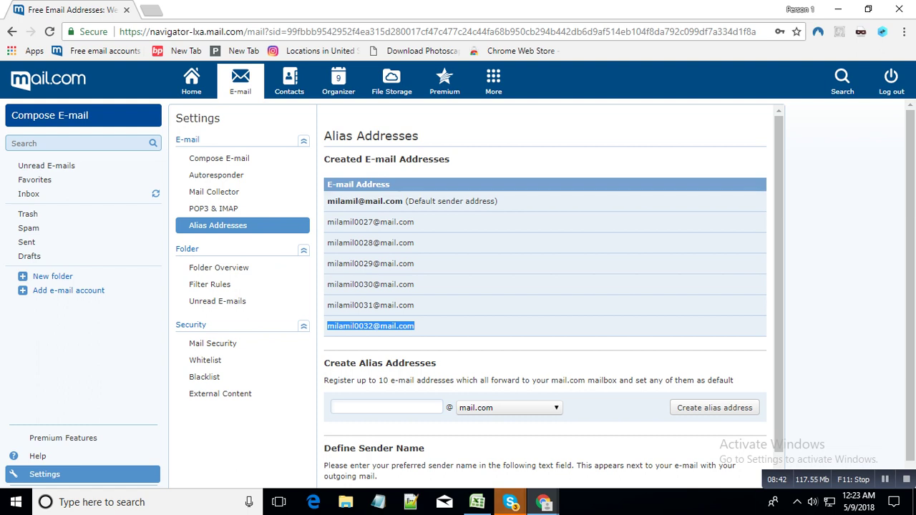
pyautogui.click(838, 9)
# - Launch Grameenphone Internet from the desktop and leave mail.com minimized at its inbox
pyautogui.doubleClick(75, 361)
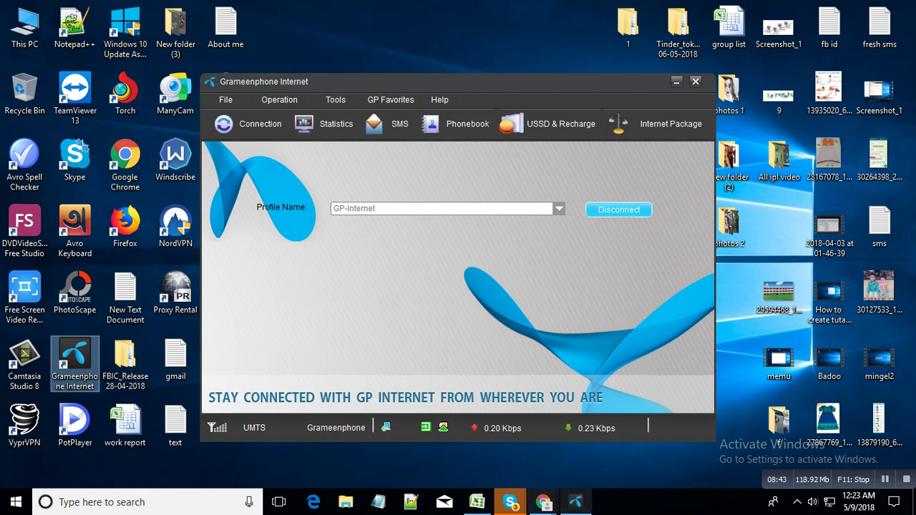
pyautogui.moveTo(543, 502)
pyautogui.click(468, 443)
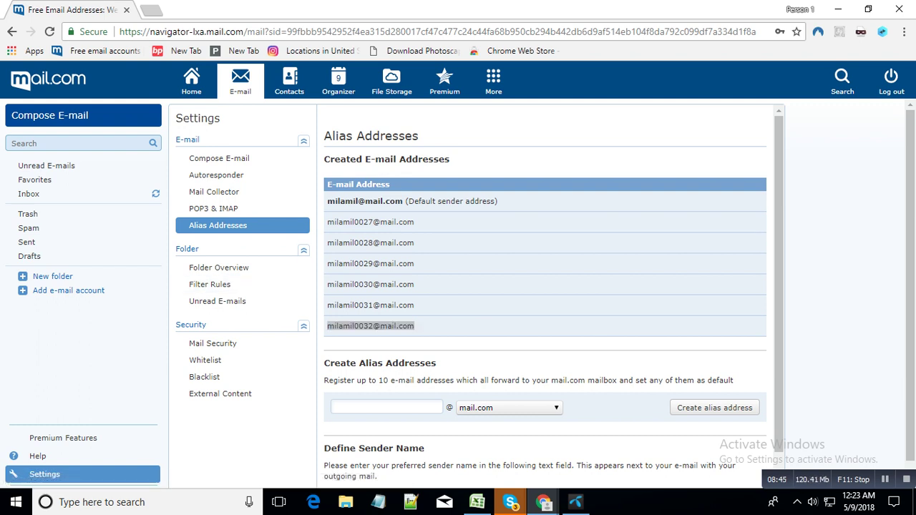
pyautogui.click(28, 194)
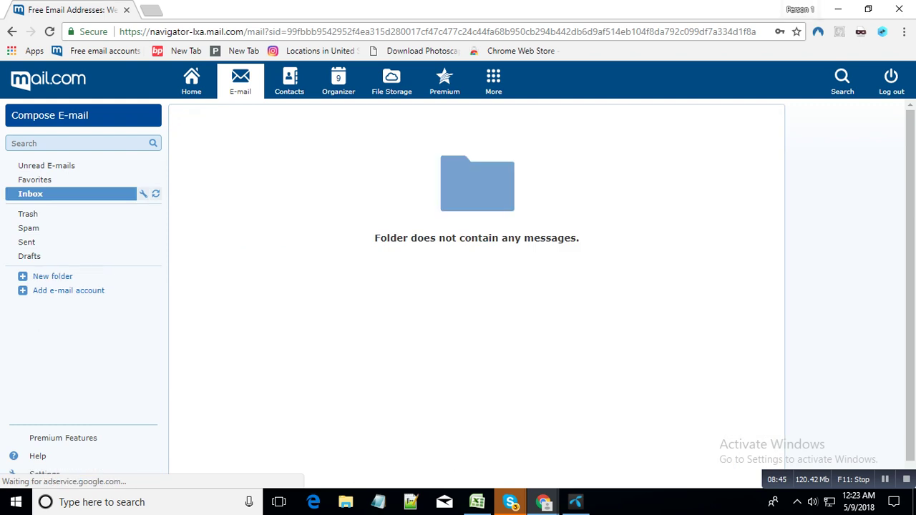
pyautogui.click(838, 9)
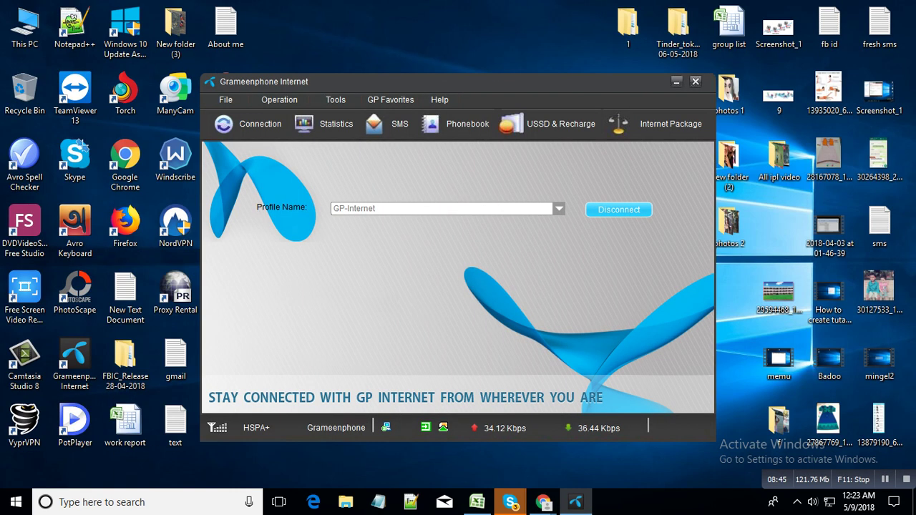